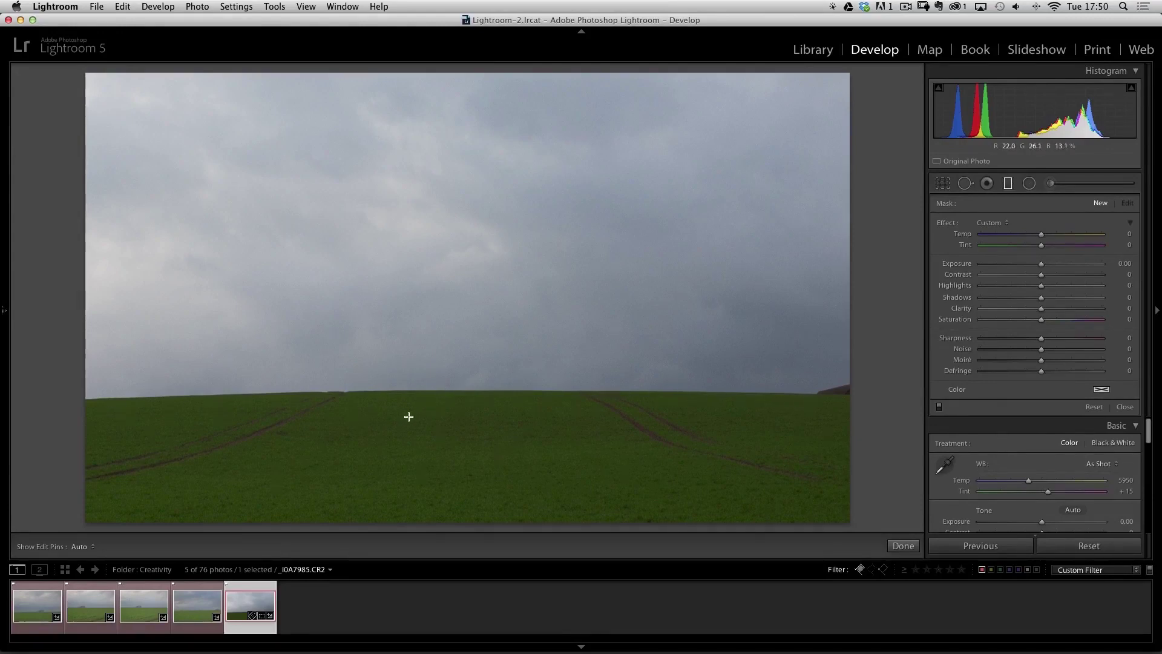
Step: Look through the neighbouring field photos in the Creativity folder and return to the last photo, _I0A7985.CR2
click(850, 370)
drag(850, 369, 751, 394)
key(Left)
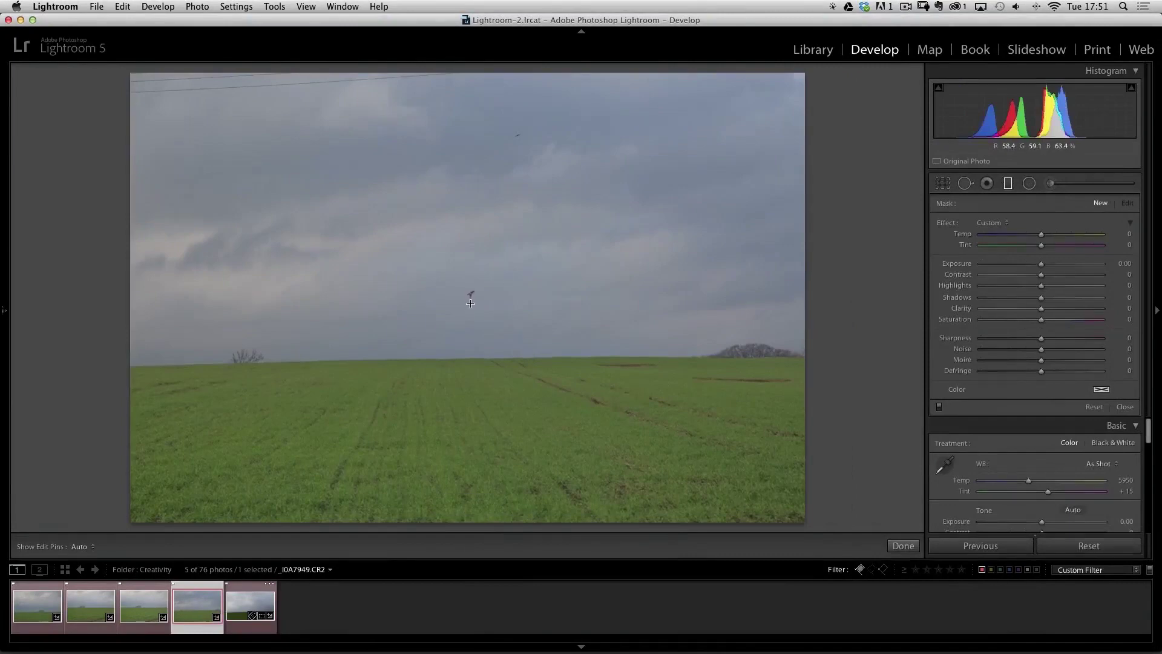
key(Left)
key(Left)
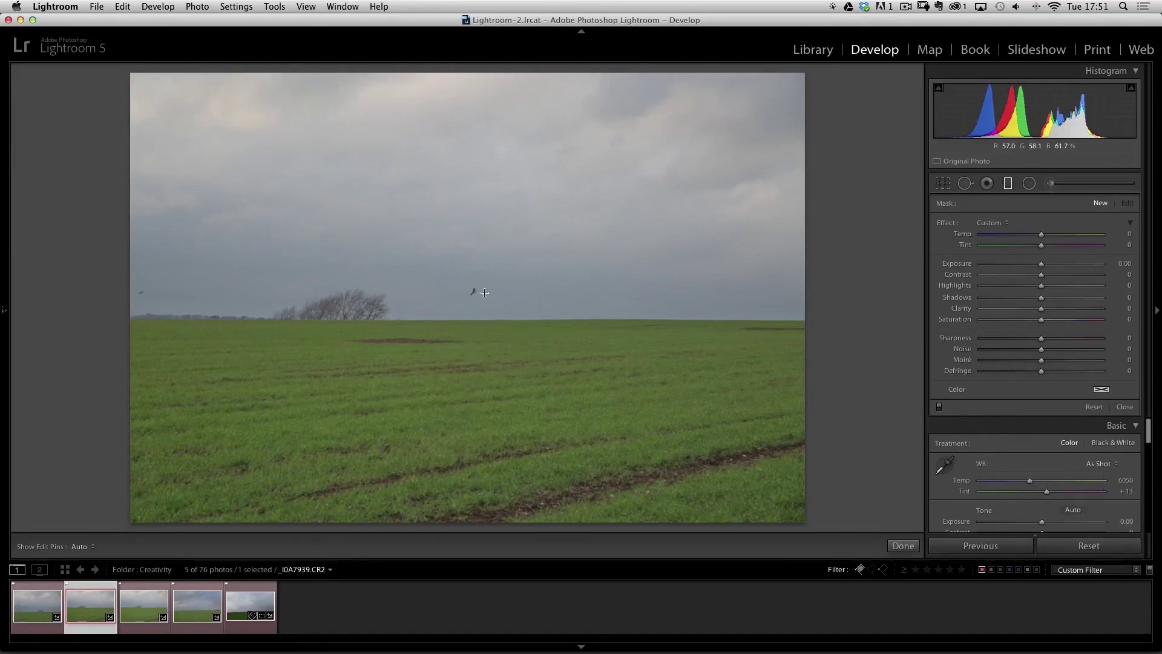
key(Right)
key(Right)
key(Right)
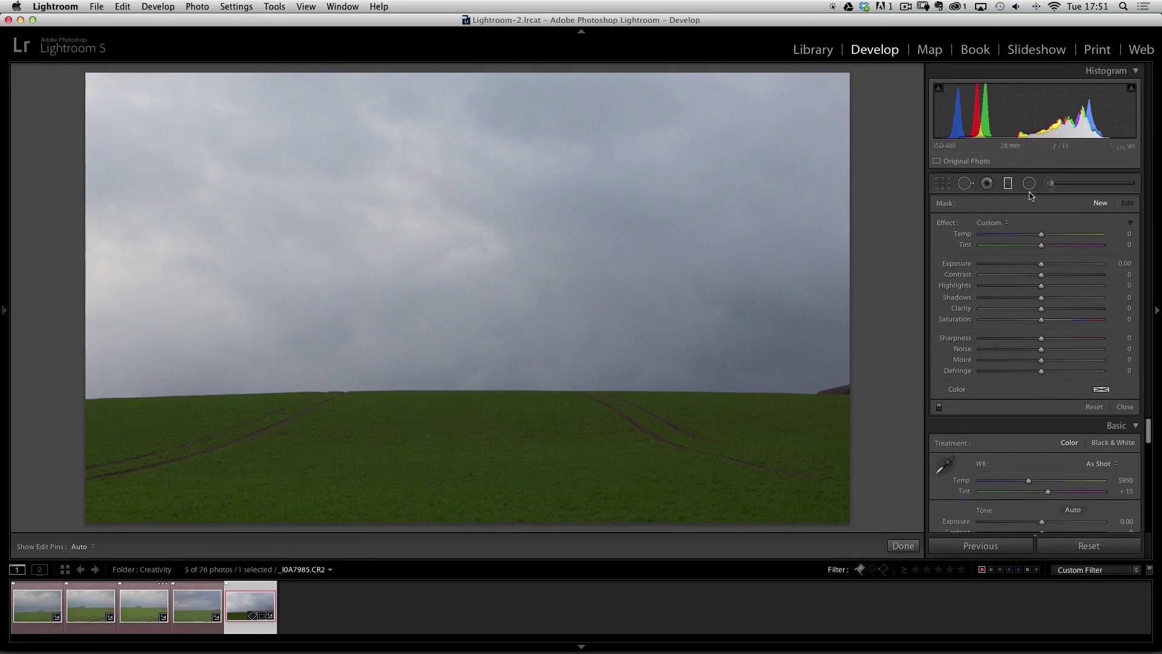
Step: Add a graduated filter running from the top of the sky to the horizon with Clarity at 100, and duplicate it
click(1010, 184)
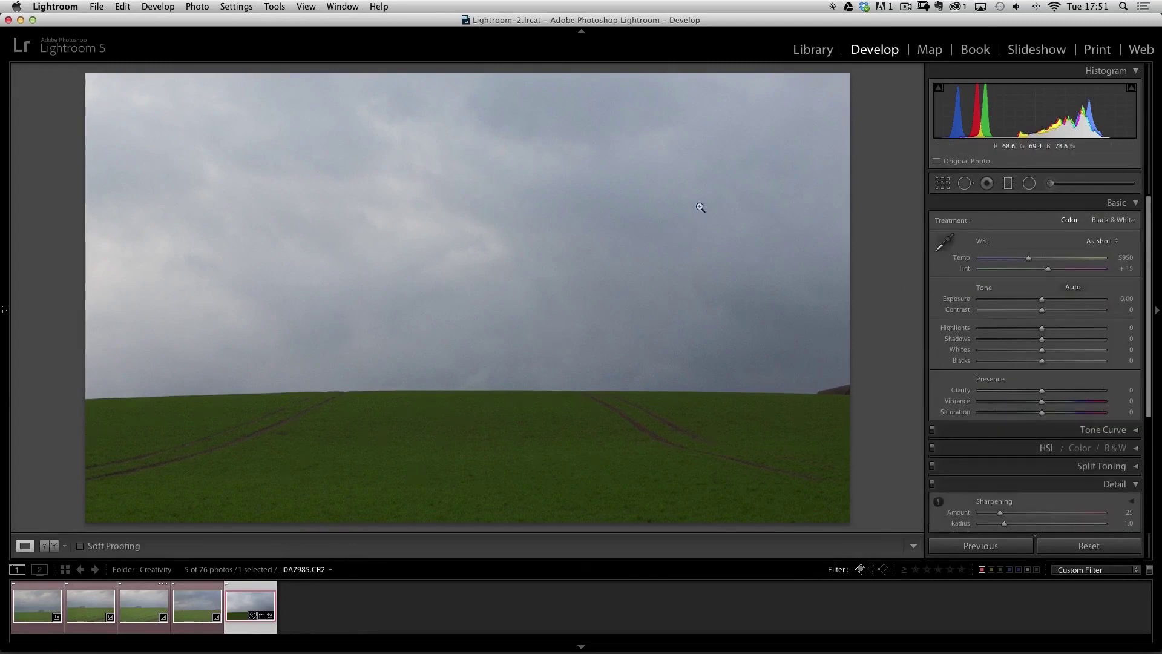
click(1009, 183)
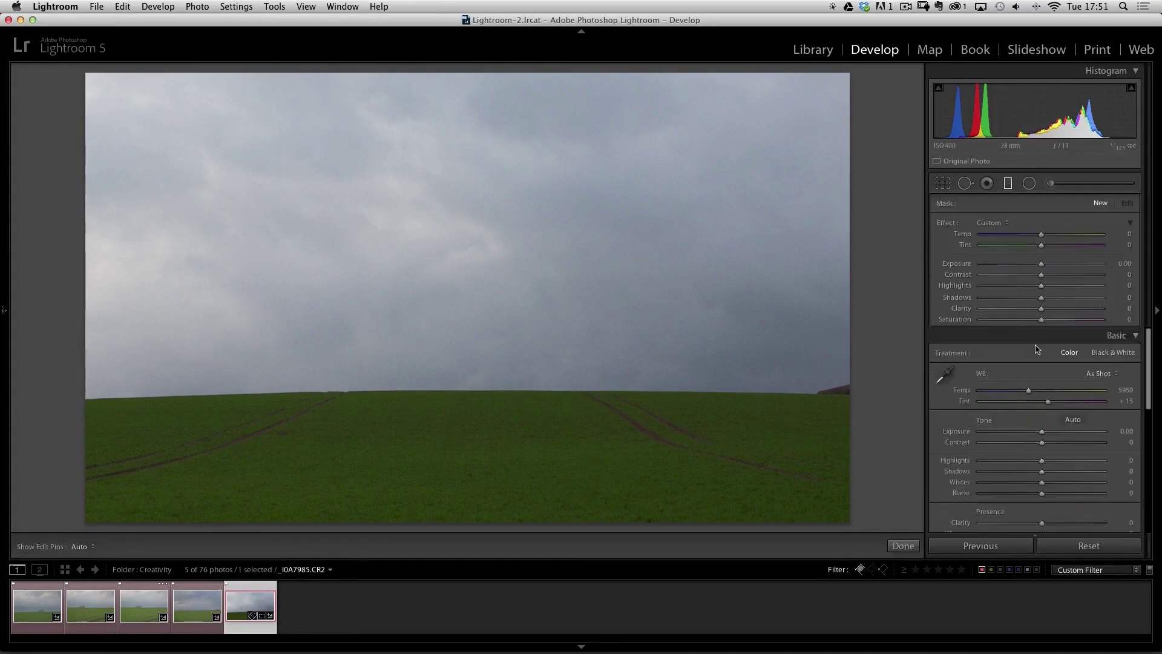
drag(1040, 310, 1070, 308)
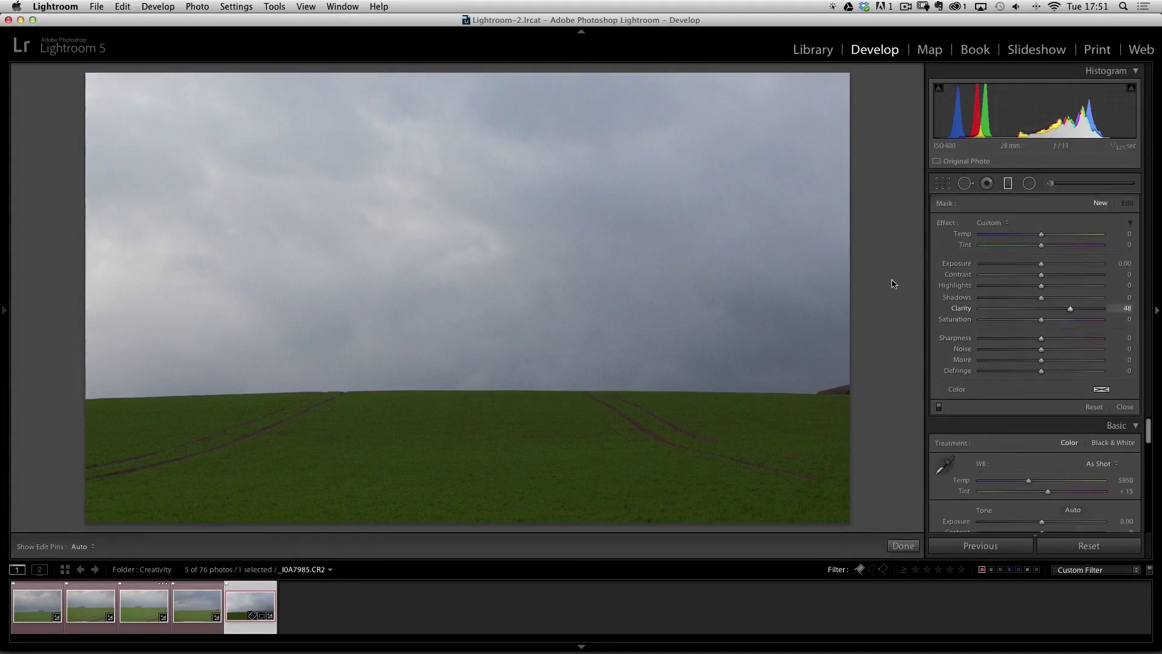
drag(464, 113, 473, 406)
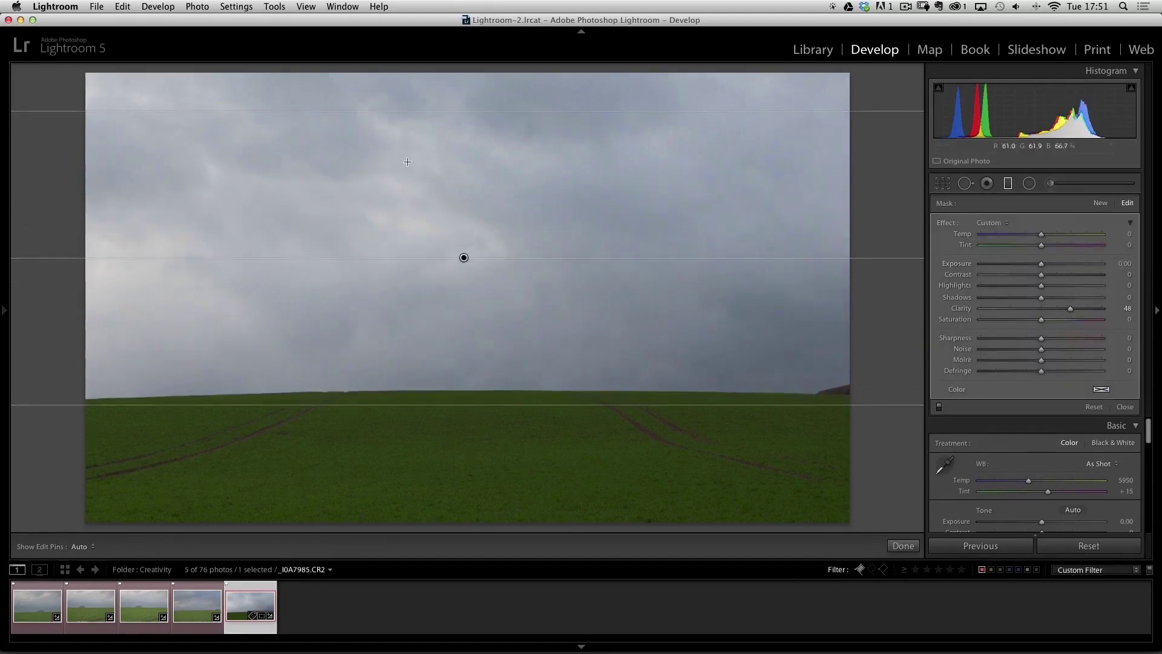
drag(1072, 310, 1116, 309)
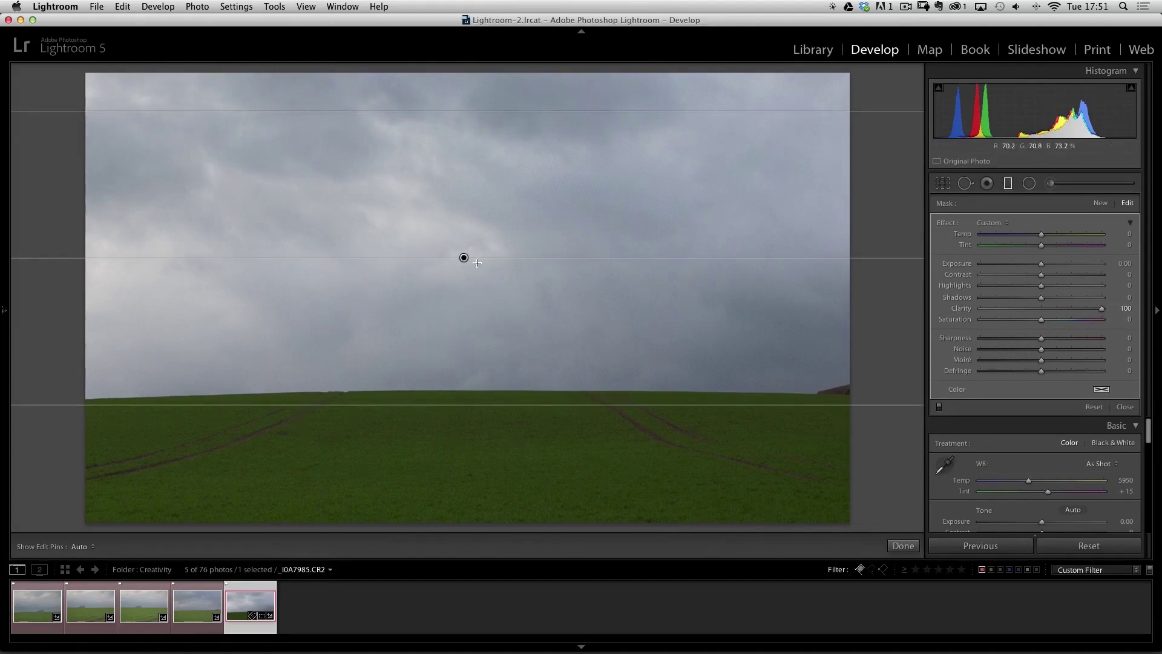
right_click(463, 258)
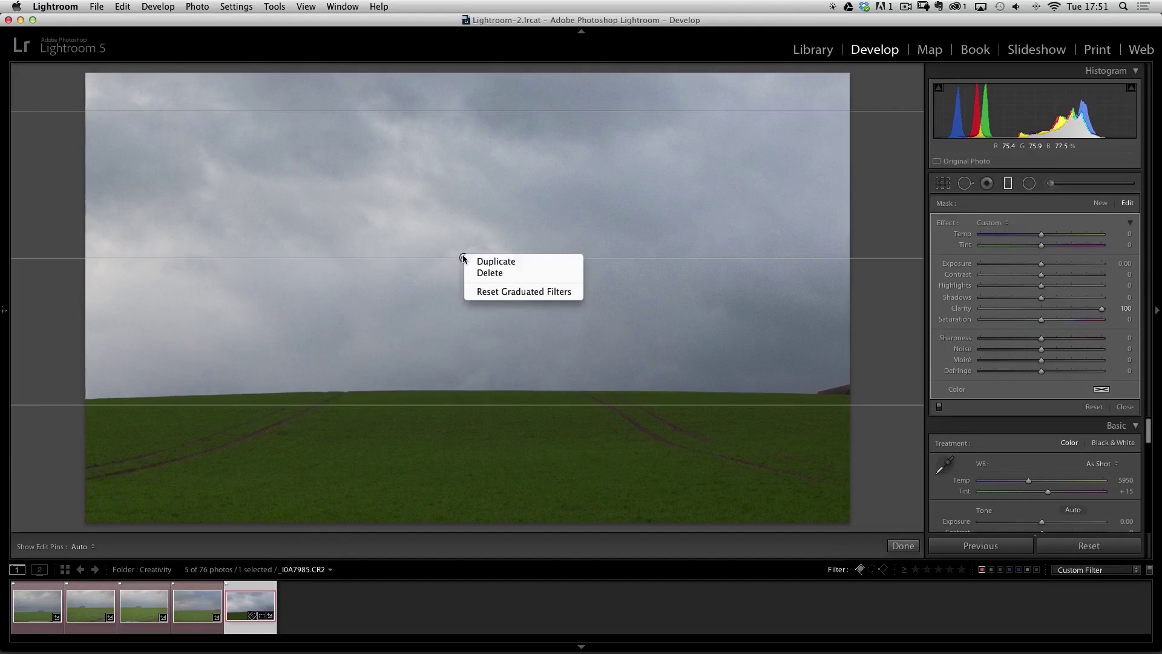
click(483, 264)
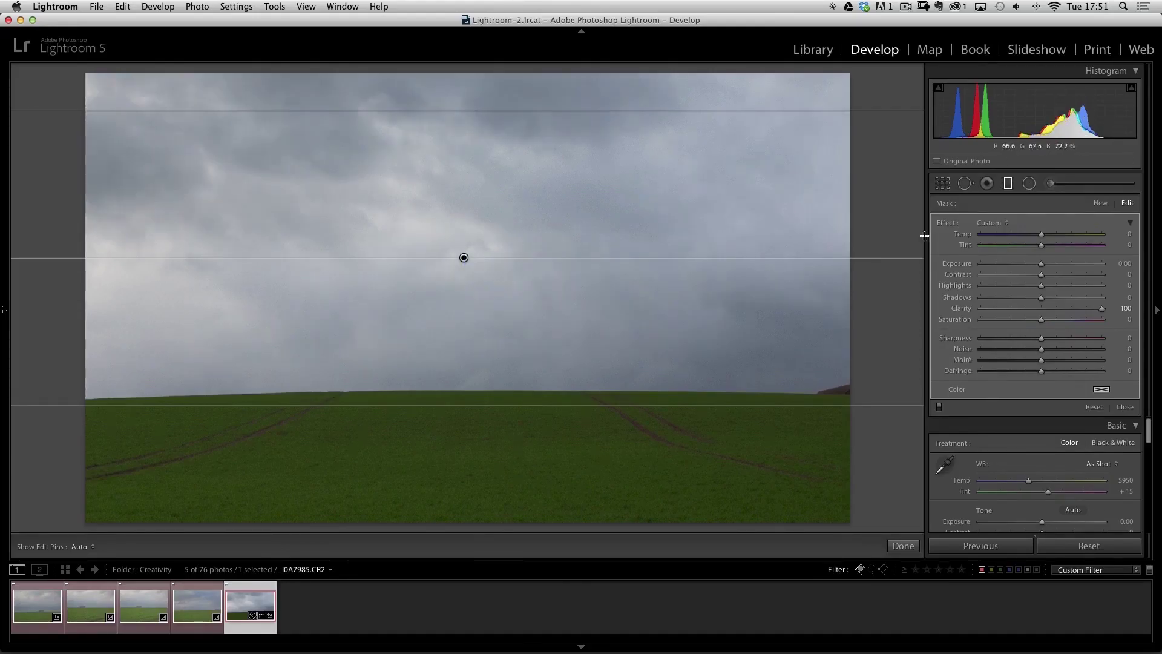
Step: Paint over the dark clouds in the left part of the sky with the Adjustment Brush and set its Clarity to 100
click(1051, 184)
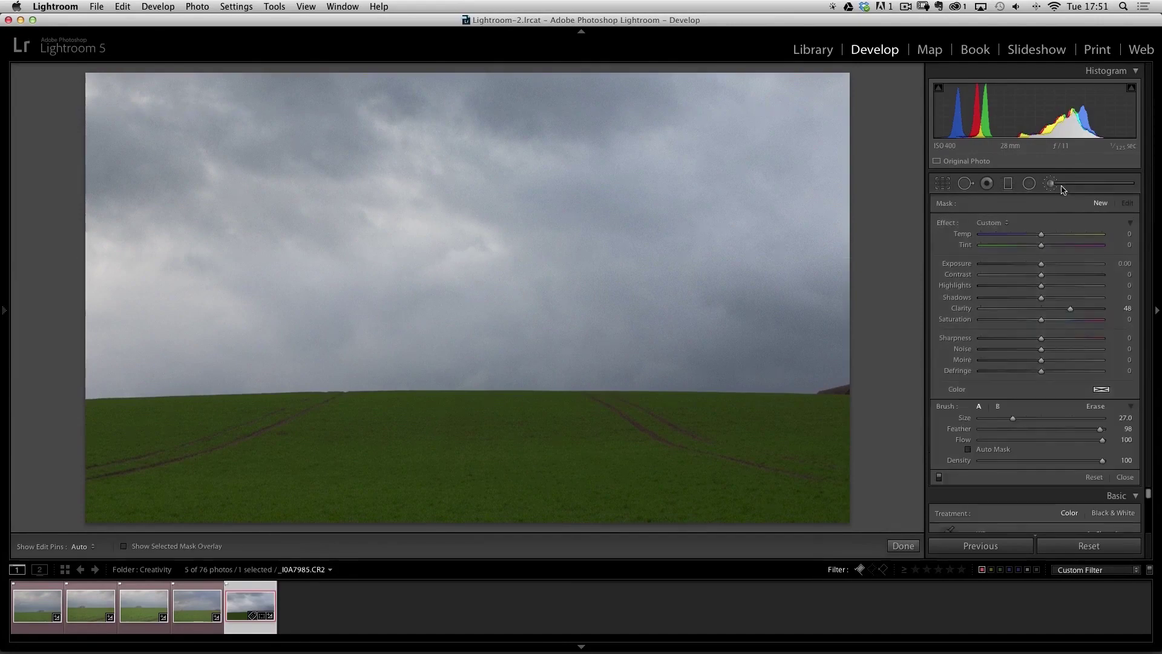
drag(1070, 309, 1079, 308)
key(h)
key(h)
click(361, 223)
drag(1041, 308, 1109, 312)
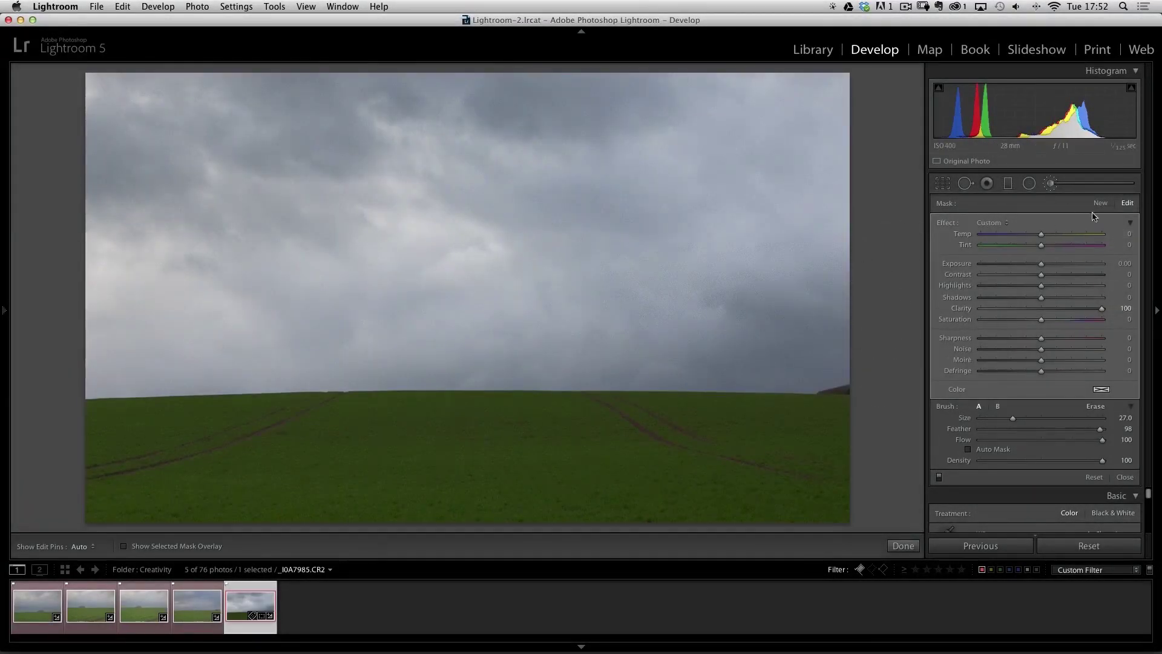
Step: Paint a new Adjustment Brush mask over the bright central clouds with brush size 29.1, Exposure about 0.47 and Clarity 100
click(1100, 203)
drag(1084, 309, 1075, 311)
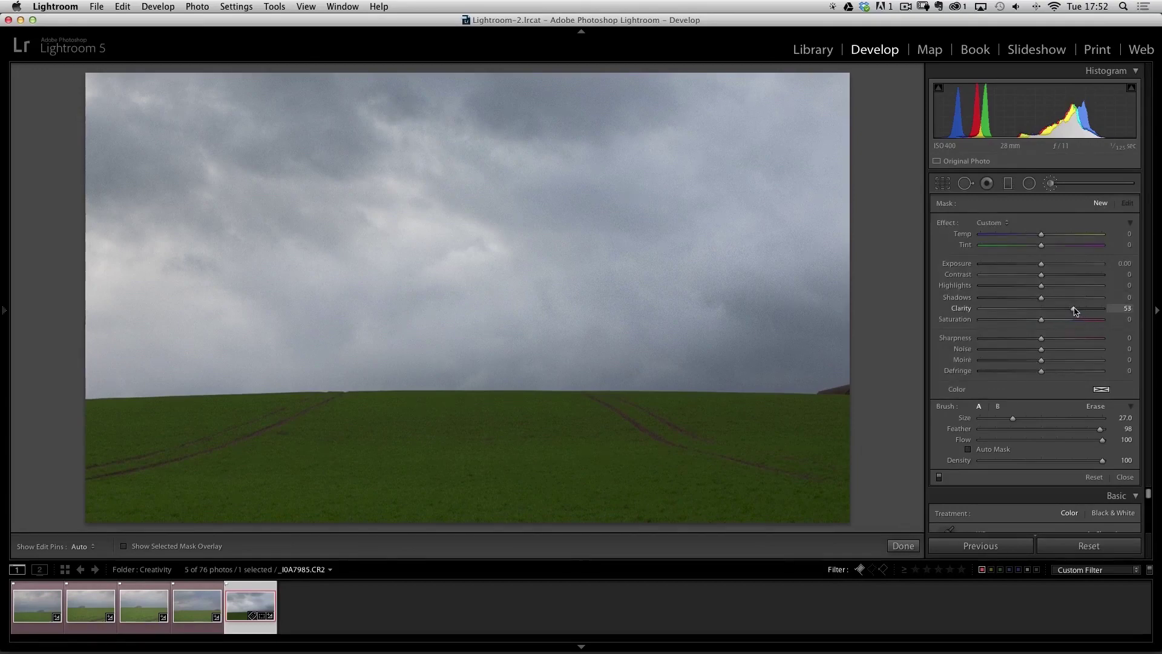
drag(1045, 267, 1049, 266)
drag(1015, 419, 1017, 419)
key(h)
mouse_move(475, 243)
mouse_down()
mouse_move(461, 257)
mouse_move(470, 247)
mouse_up()
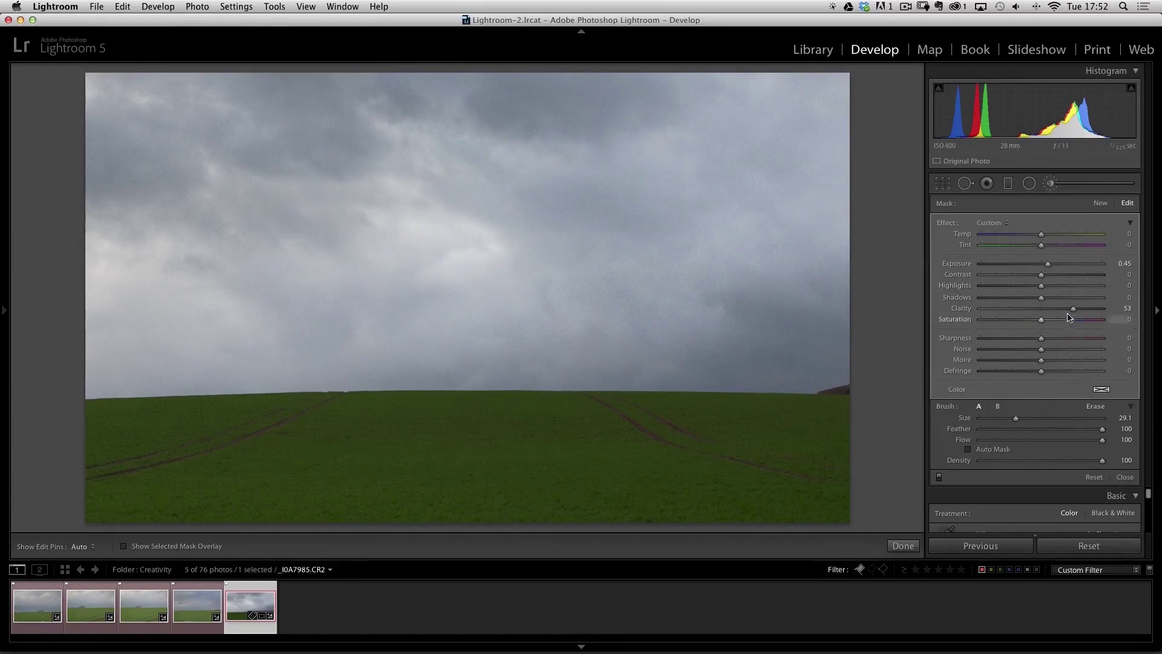
drag(1073, 308, 1103, 309)
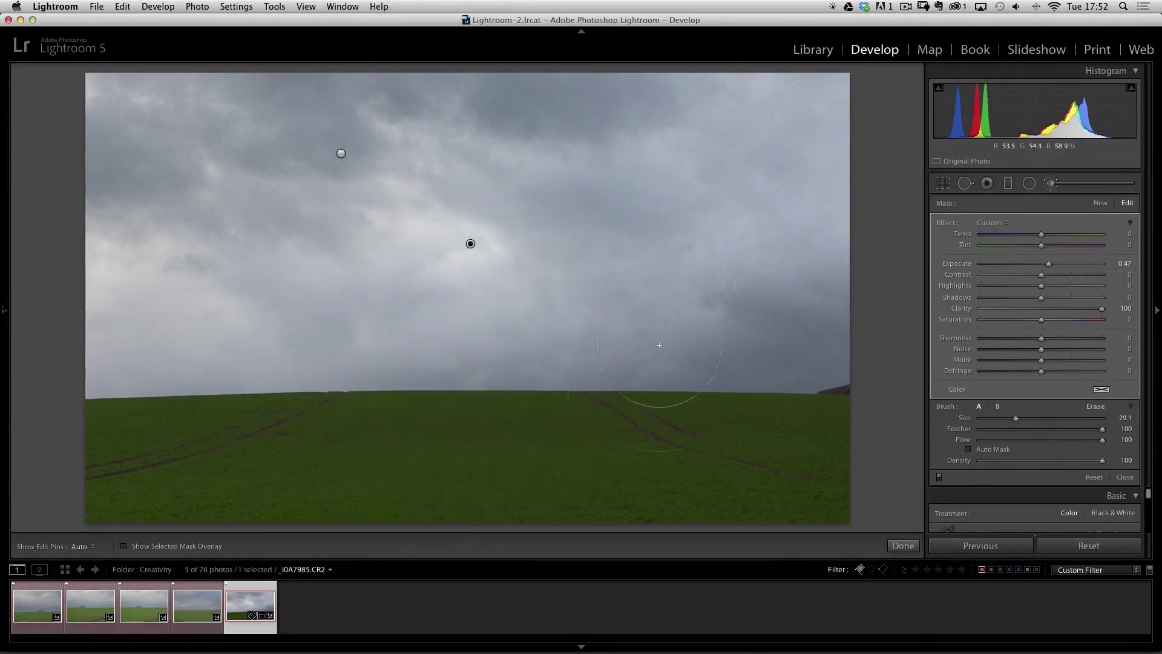
Step: Add a graduated filter from the foreground up over the field with Exposure 0.06, Clarity 82 and Sharpness 25
click(1003, 184)
drag(1072, 308, 1071, 310)
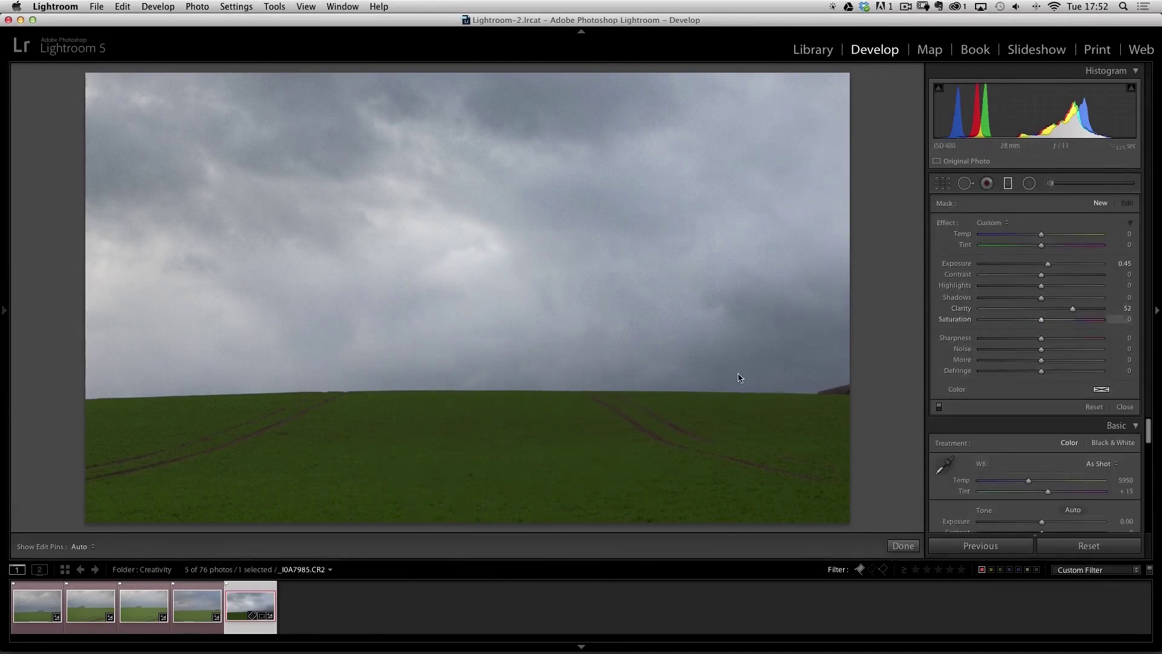
drag(471, 508, 470, 372)
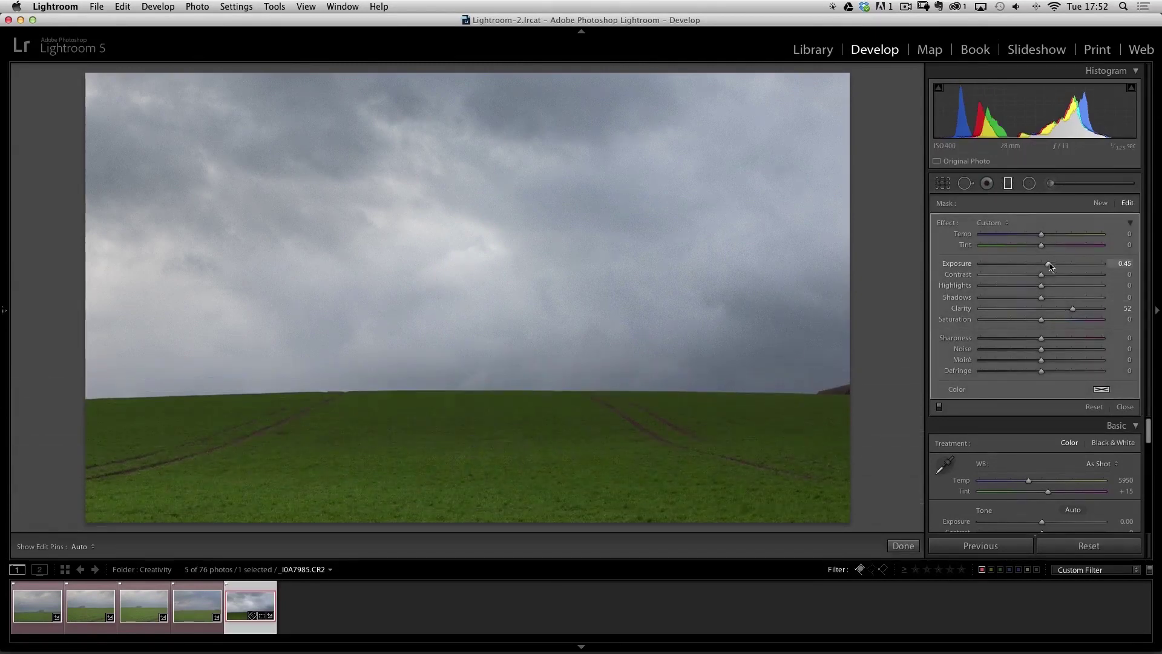
drag(1045, 265, 1041, 265)
drag(1073, 308, 1091, 309)
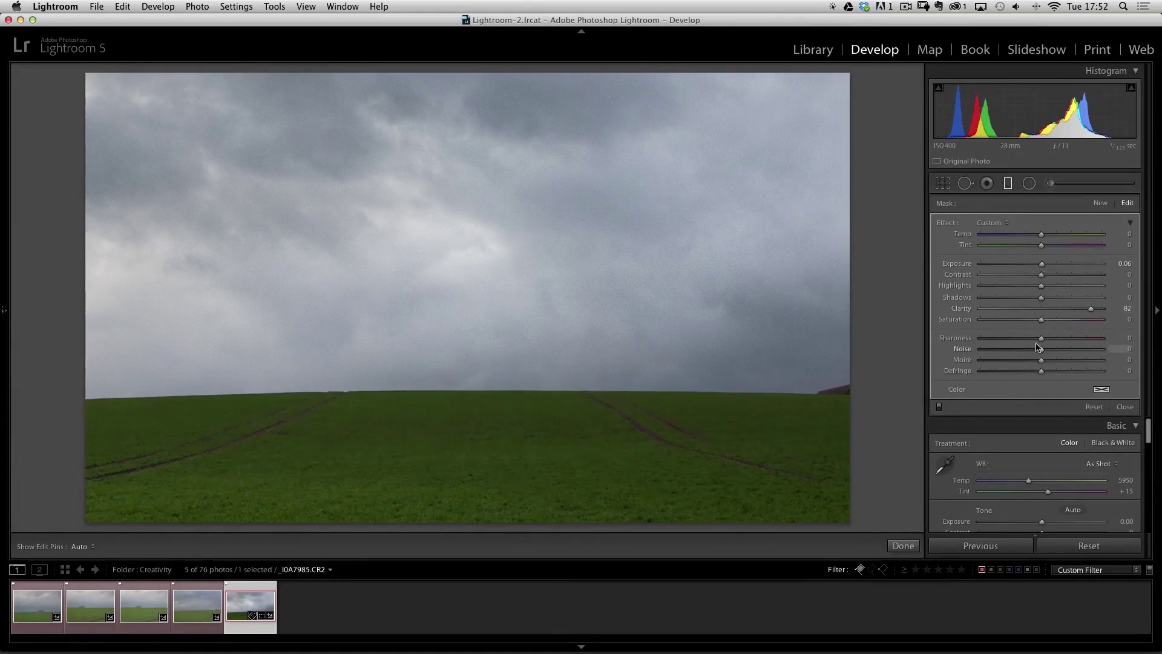
drag(1049, 341, 1053, 341)
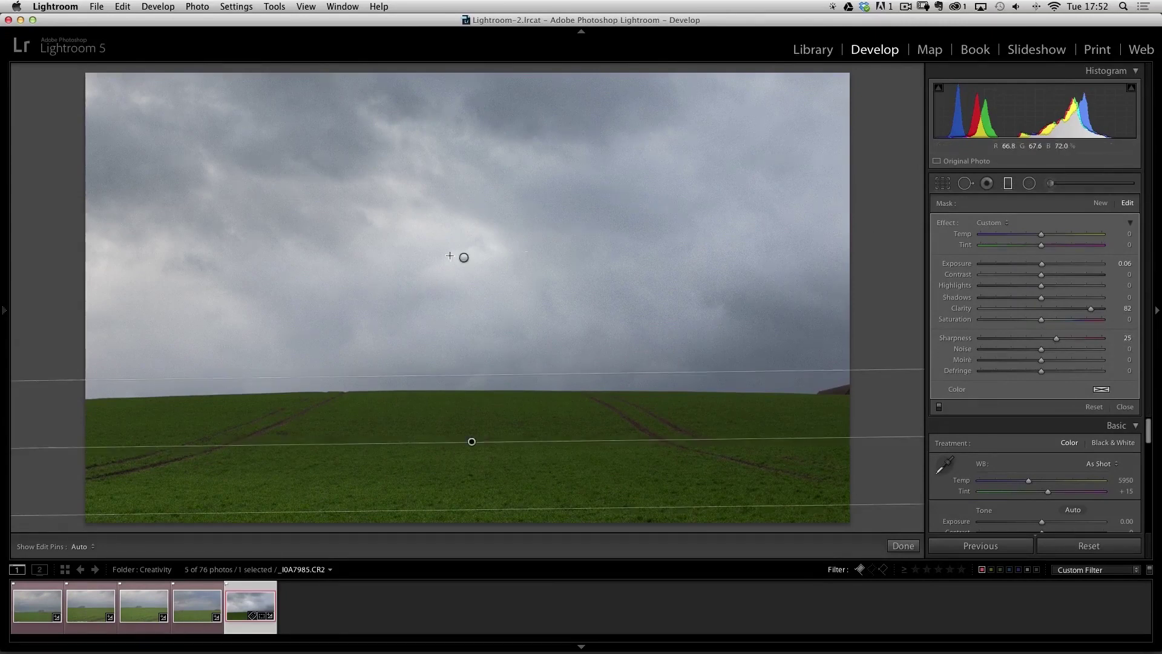
click(1008, 184)
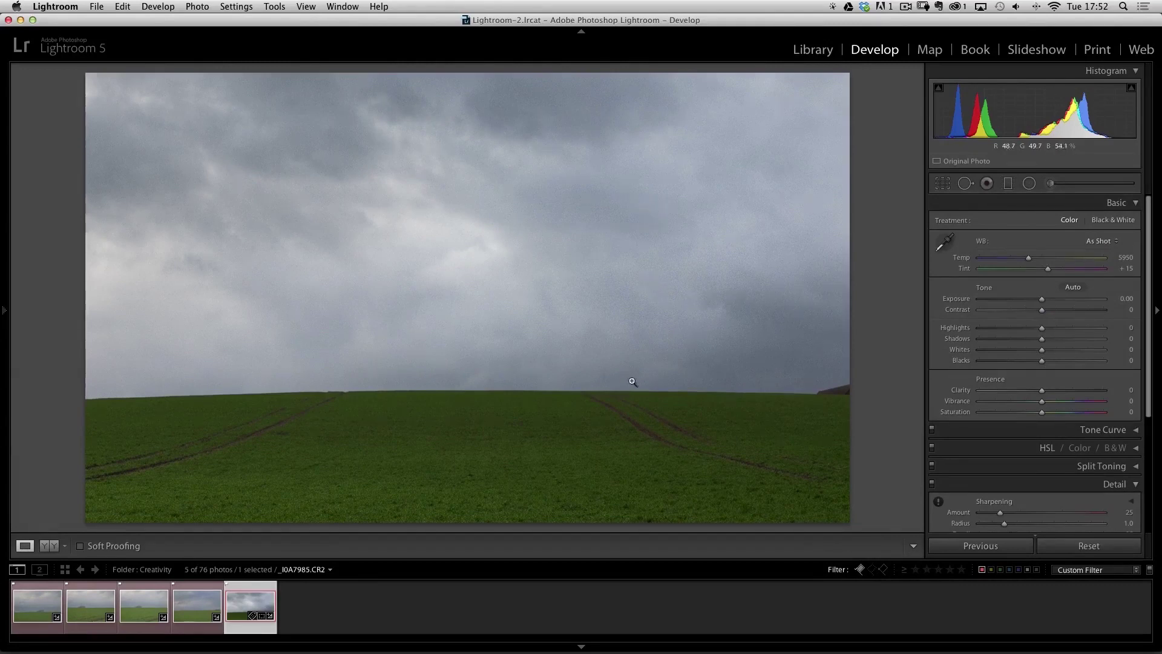
Step: Reduce the photo's noise with Luminance at 21 and luminance Detail at 46
scroll(1017, 394, down, 5)
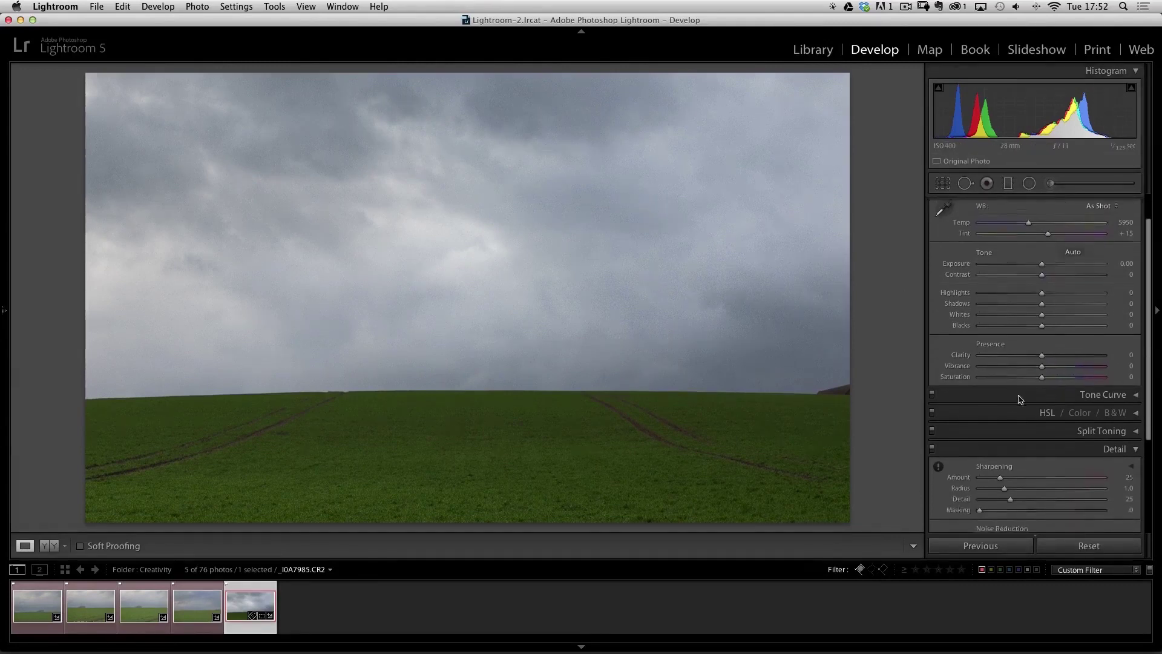
scroll(1023, 398, down, 3)
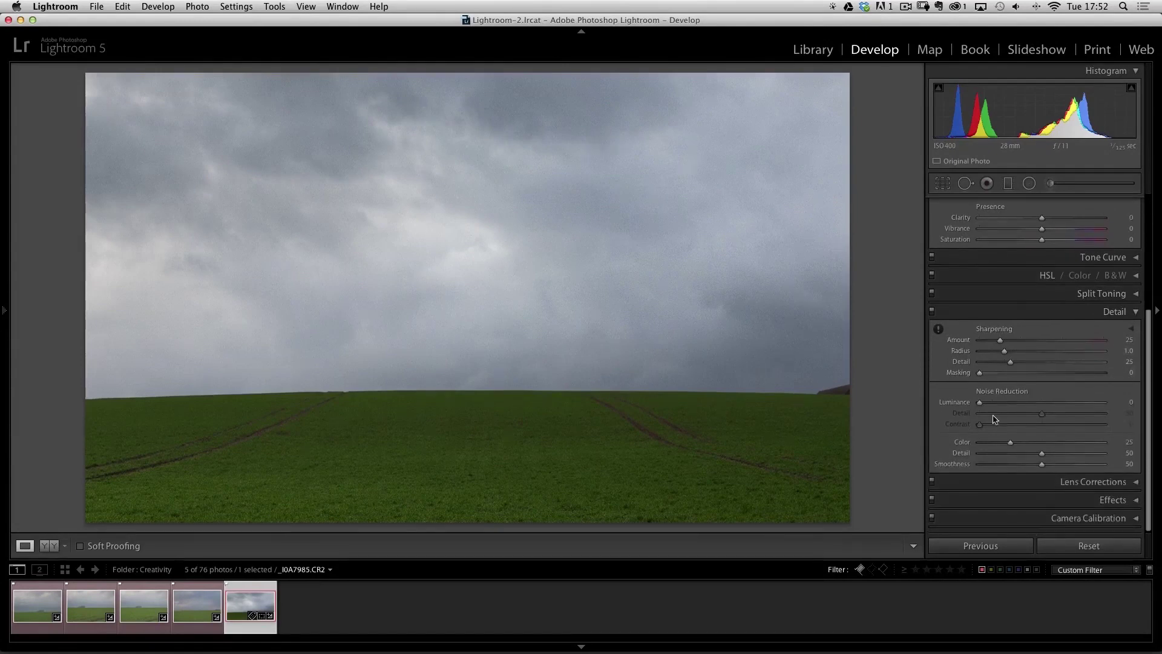
drag(981, 403, 1005, 404)
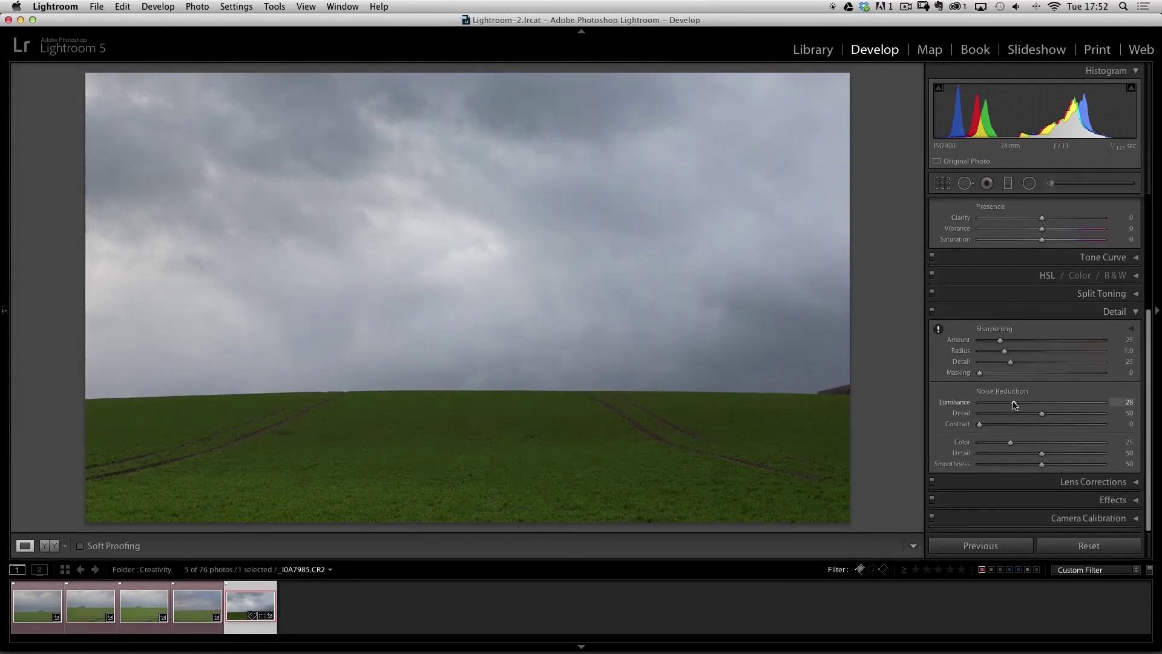
drag(1016, 405, 994, 406)
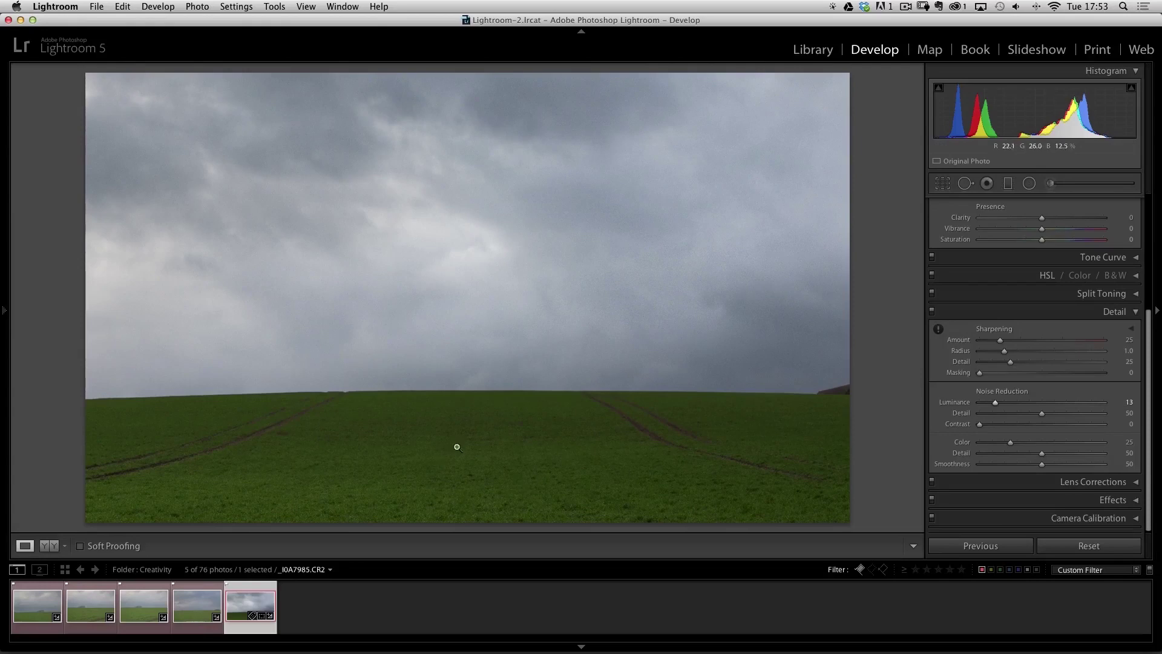
mouse_move(998, 406)
mouse_down()
mouse_move(1037, 417)
mouse_move(1004, 404)
mouse_up()
Step: Send the edited photo to Adobe Photoshop CC for further editing
click(197, 7)
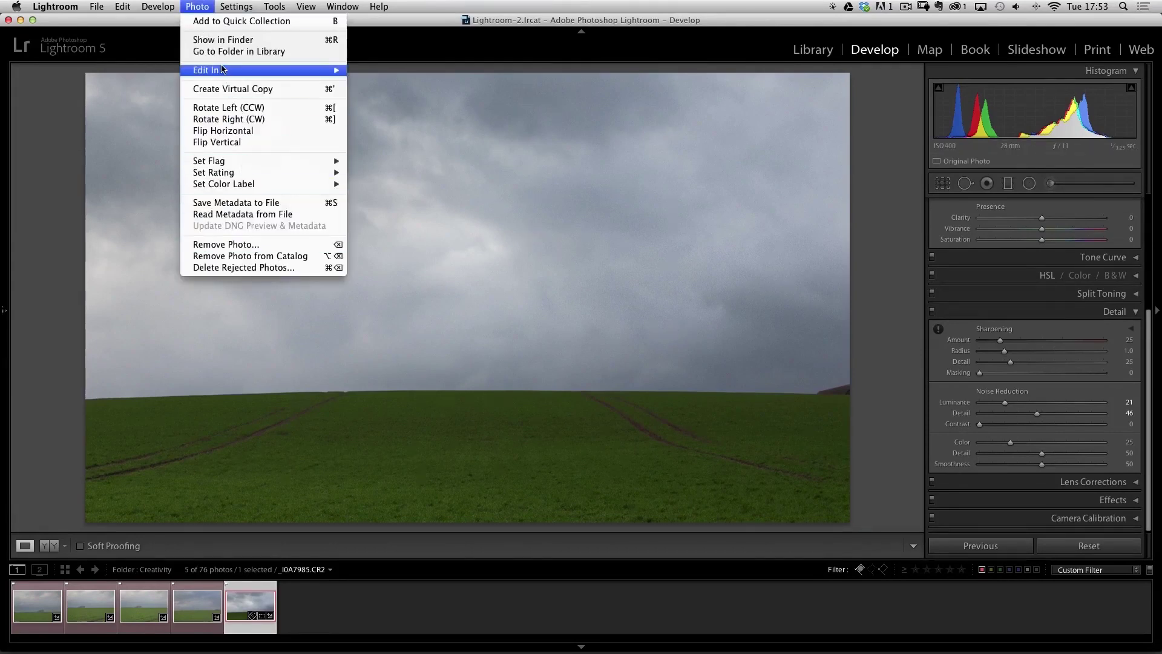
mouse_move(233, 71)
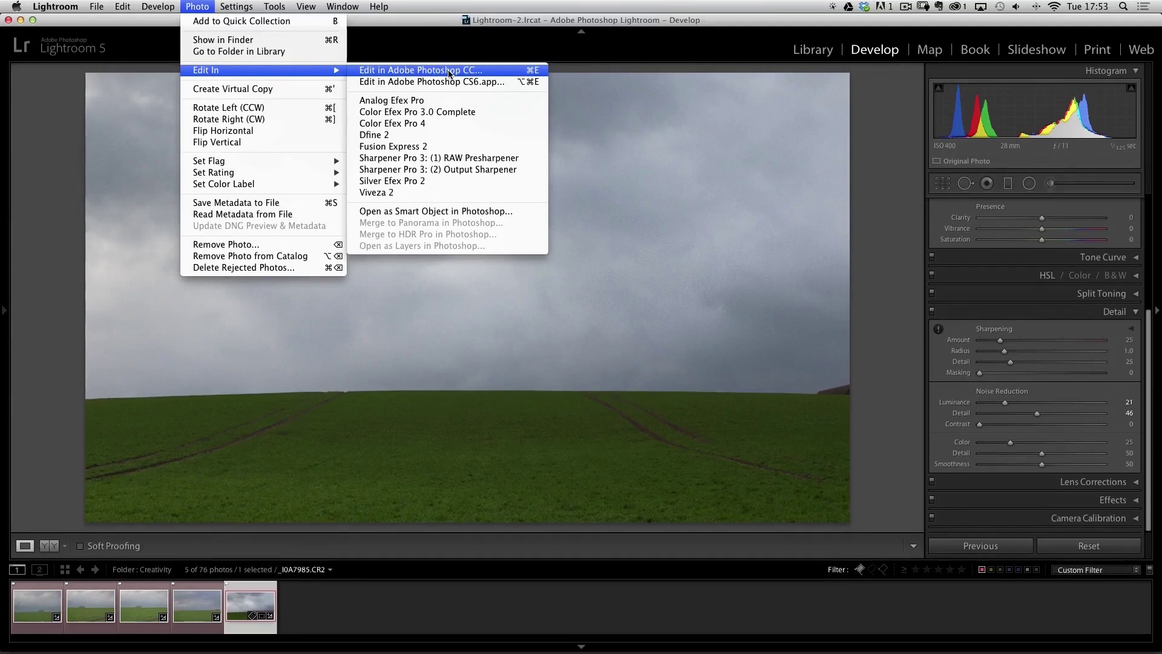
click(449, 71)
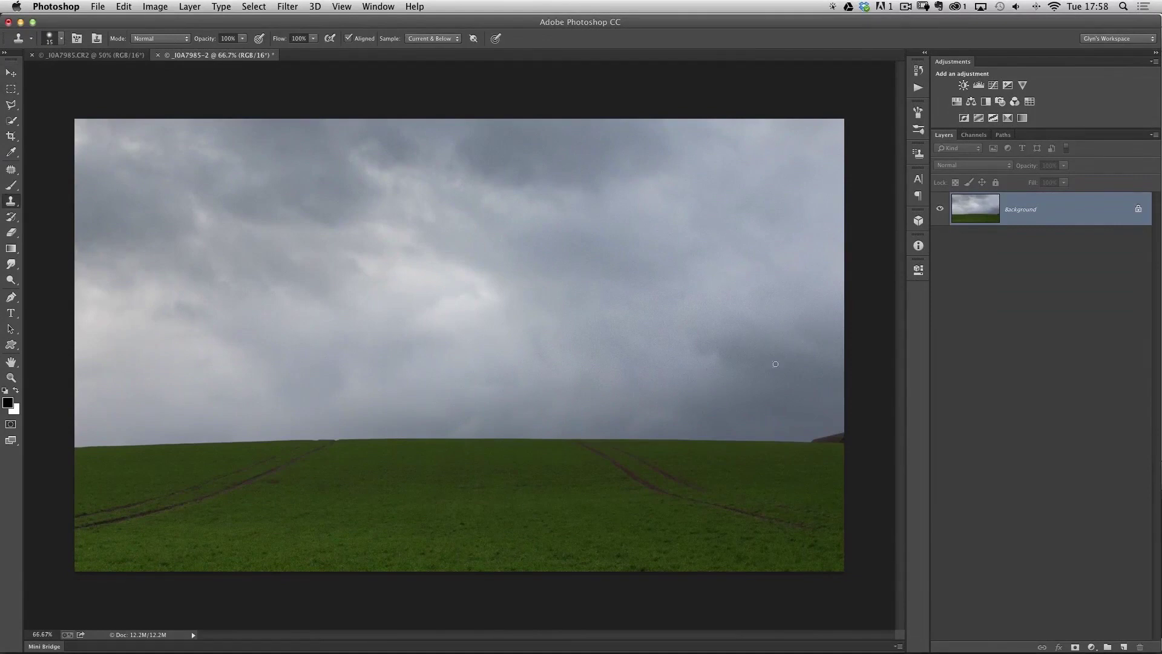
Step: Add an empty layer above the background and lower the Clone Stamp brush's hardness for retouching the tyre tracks
super+click(645, 482)
super+click(646, 482)
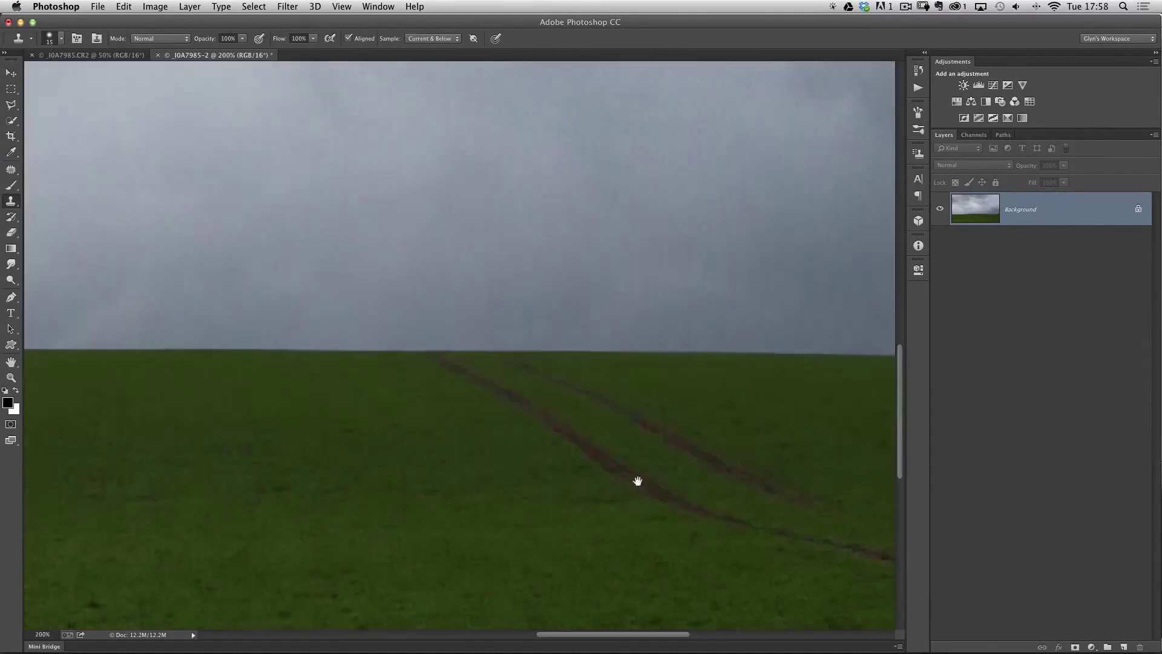
drag(630, 483, 508, 389)
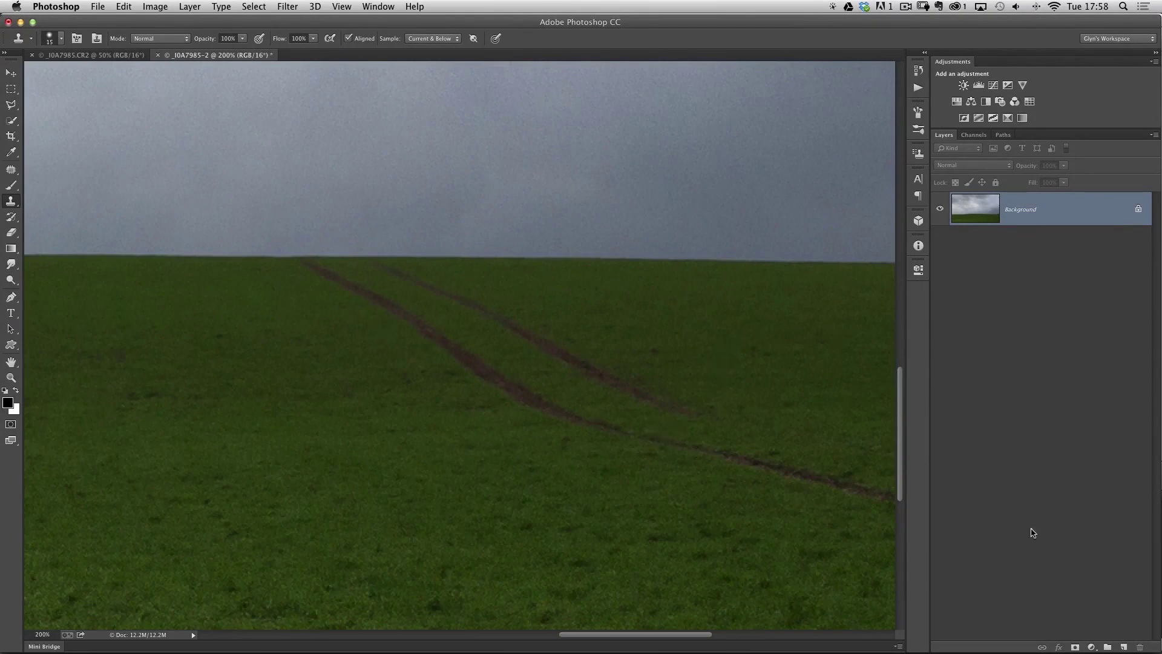
click(1124, 647)
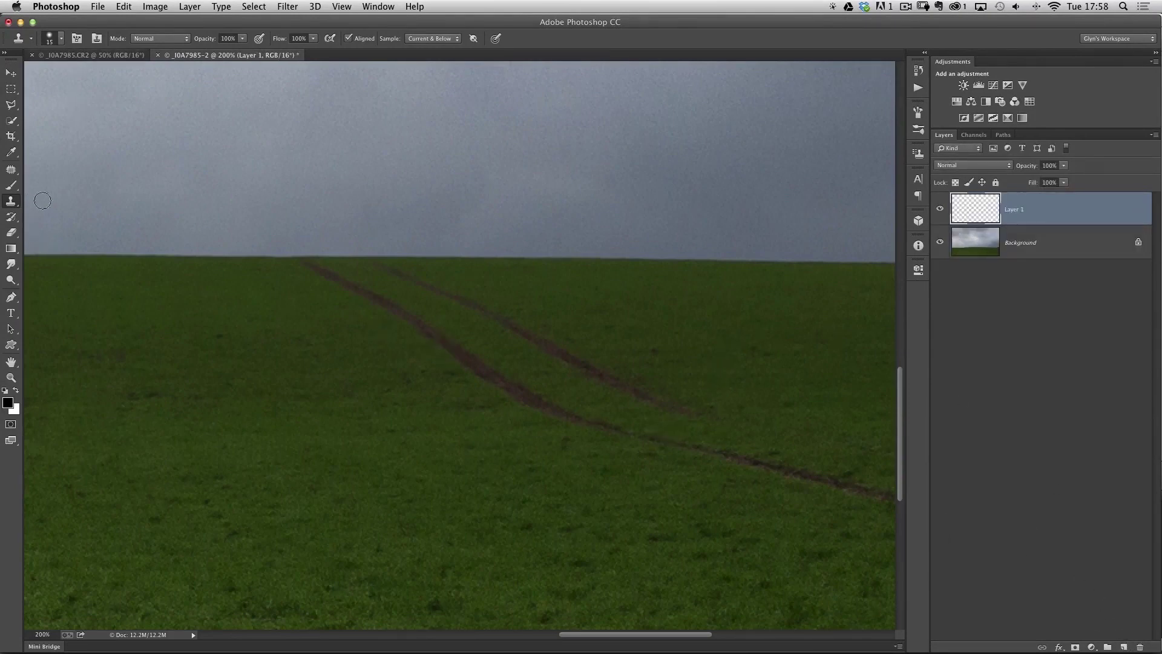
click(62, 38)
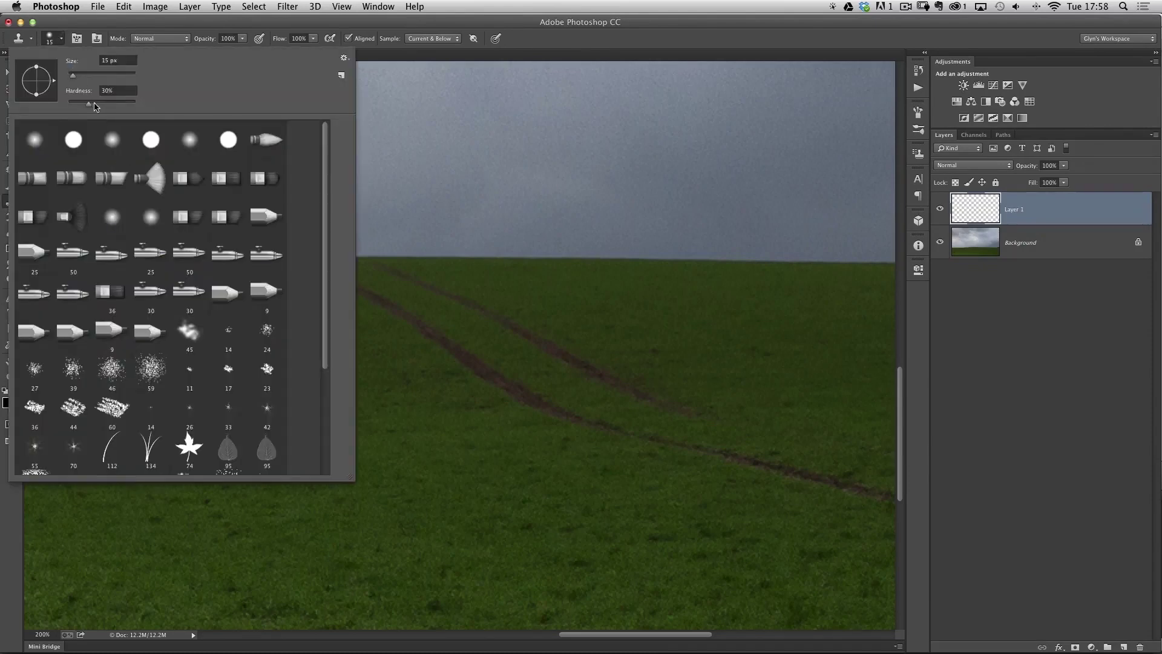
drag(90, 107, 76, 107)
click(520, 90)
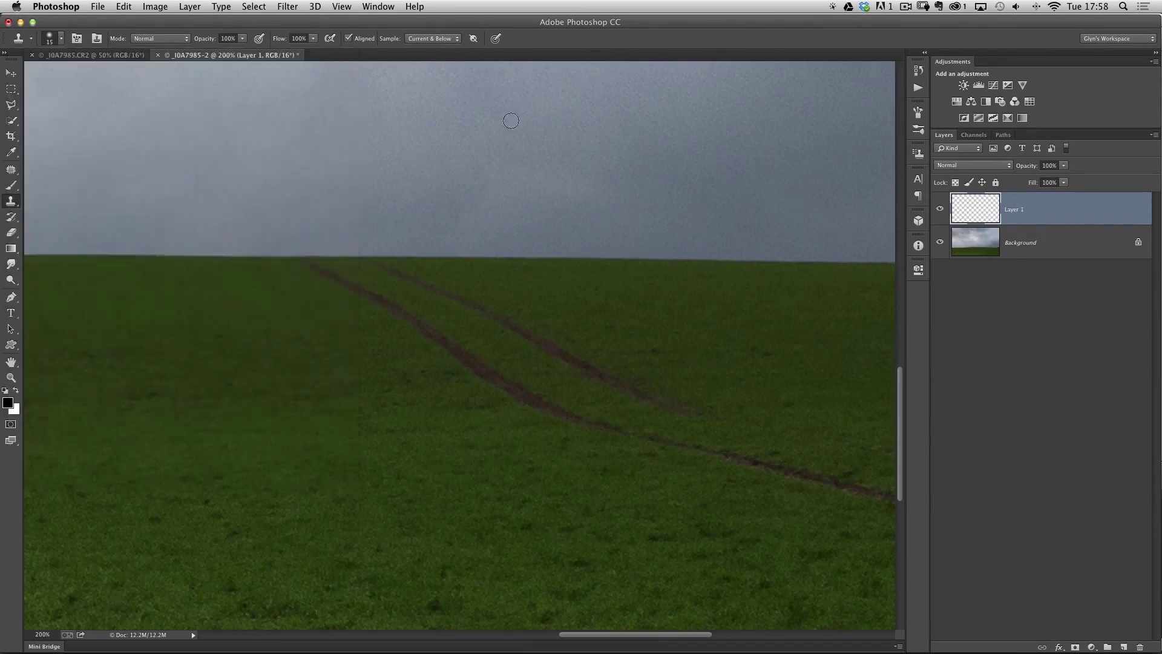
Step: Clone clean grass over the middle sections of both tyre tracks on the right side of the field
mouse_move(369, 340)
mouse_down()
mouse_move(408, 317)
mouse_move(449, 346)
mouse_up()
alt+click(365, 326)
alt+click(417, 369)
alt+click(435, 394)
mouse_move(476, 402)
mouse_down()
mouse_move(506, 388)
mouse_move(510, 426)
mouse_move(516, 402)
mouse_up()
mouse_move(541, 339)
mouse_down()
mouse_move(569, 350)
mouse_move(600, 328)
mouse_move(569, 350)
mouse_move(605, 338)
mouse_move(562, 350)
mouse_move(658, 363)
mouse_move(651, 337)
mouse_move(599, 377)
mouse_move(670, 400)
mouse_up()
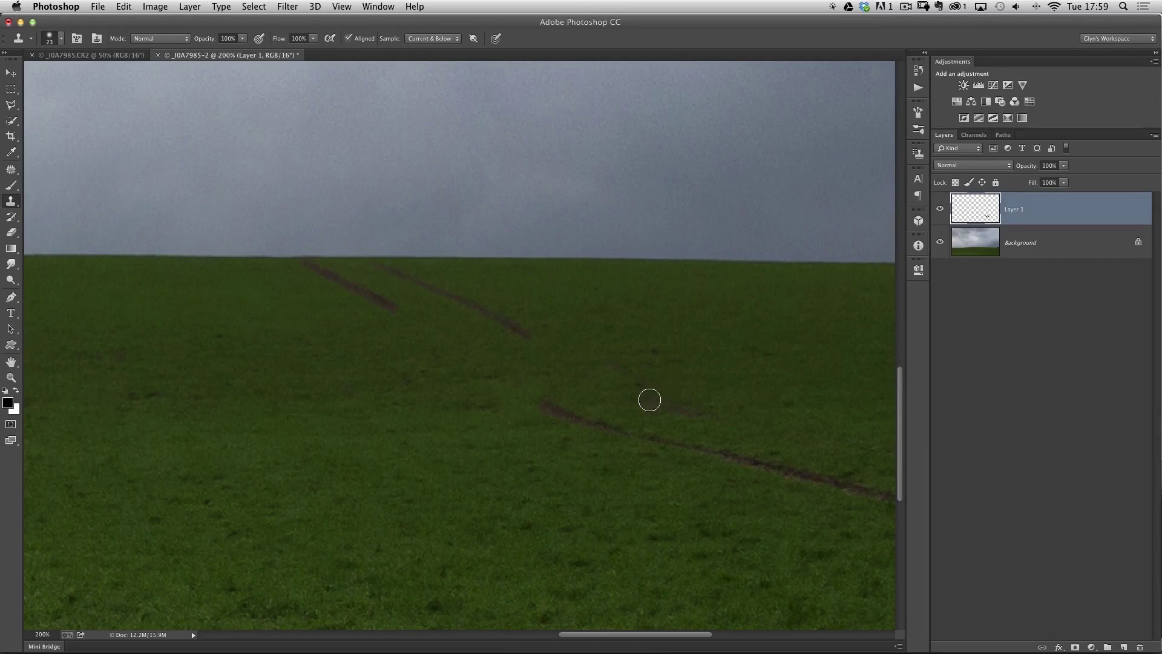
Step: Clone grass over part of the lower track and over both tracks' upper ends just below the horizon
mouse_move(540, 426)
mouse_down()
mouse_move(544, 407)
mouse_move(568, 415)
mouse_move(582, 454)
mouse_move(585, 426)
mouse_move(633, 444)
mouse_up()
mouse_move(531, 337)
mouse_down()
mouse_move(484, 310)
mouse_move(503, 327)
mouse_up()
alt+click(443, 285)
mouse_move(433, 289)
mouse_down()
mouse_move(449, 307)
mouse_move(352, 300)
mouse_move(329, 293)
mouse_move(329, 278)
mouse_up()
alt+click(363, 325)
click(416, 277)
Step: Sample nearby grass and clone out the lower track as it continues towards the field's right edge
alt+click(657, 410)
mouse_move(648, 434)
mouse_down()
mouse_move(676, 461)
mouse_move(683, 447)
mouse_move(749, 464)
mouse_move(776, 457)
mouse_move(761, 479)
mouse_move(816, 468)
mouse_move(861, 484)
mouse_move(625, 447)
mouse_move(609, 402)
mouse_up()
alt+click(708, 442)
alt+click(753, 432)
alt+click(779, 419)
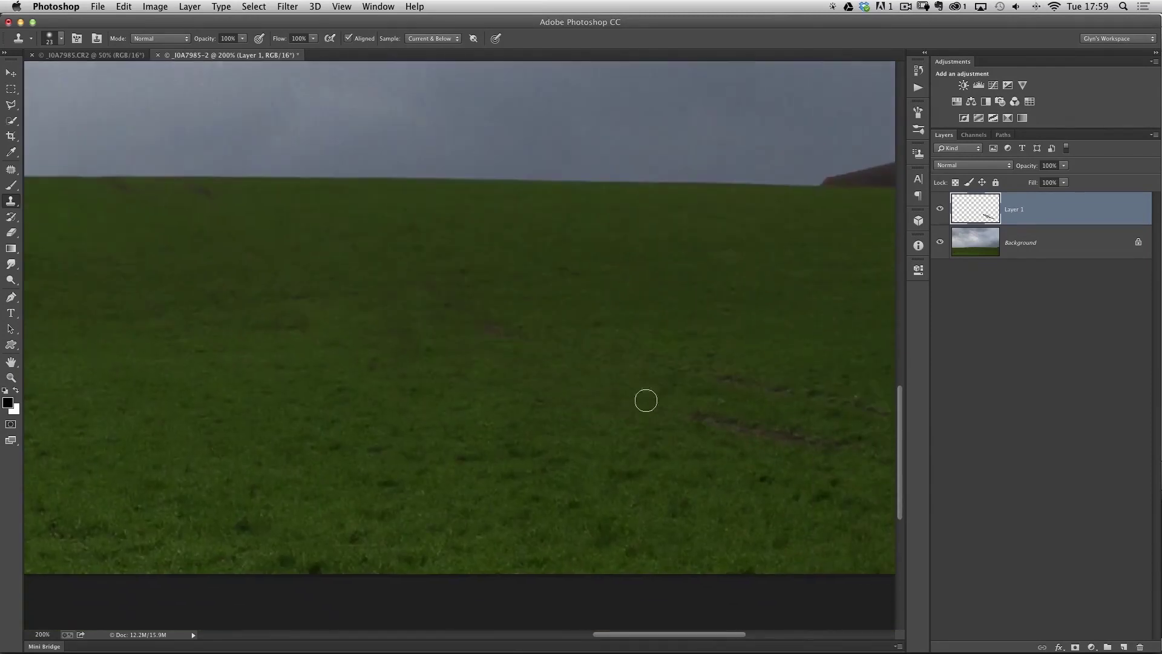
Step: Clone grass over the leftover track fragments near the field's right edge and the dark smudges around mid-field
alt+click(678, 446)
drag(698, 420, 783, 436)
alt+click(744, 343)
drag(725, 378, 738, 386)
alt+click(587, 350)
mouse_move(506, 361)
mouse_down()
mouse_move(489, 334)
mouse_move(499, 310)
mouse_move(428, 288)
mouse_up()
scroll(430, 346, up, 3)
scroll(430, 346, left, 3)
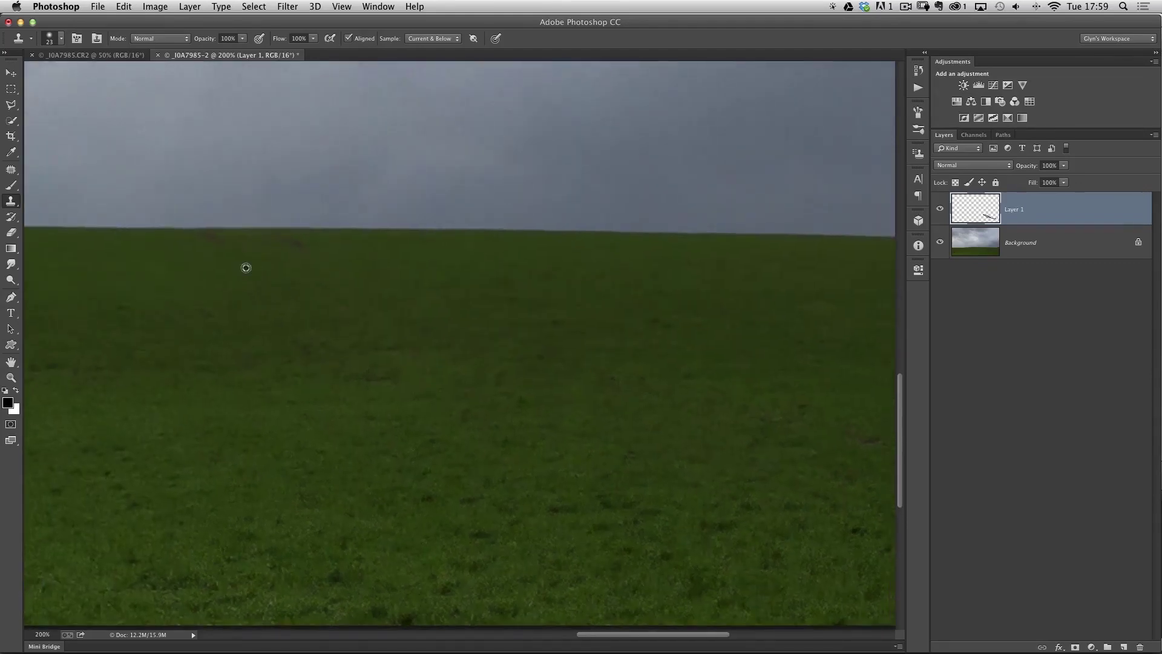
Step: Sample nearby grass and clone it over the two small dark track remnants just below the horizon
click(277, 240)
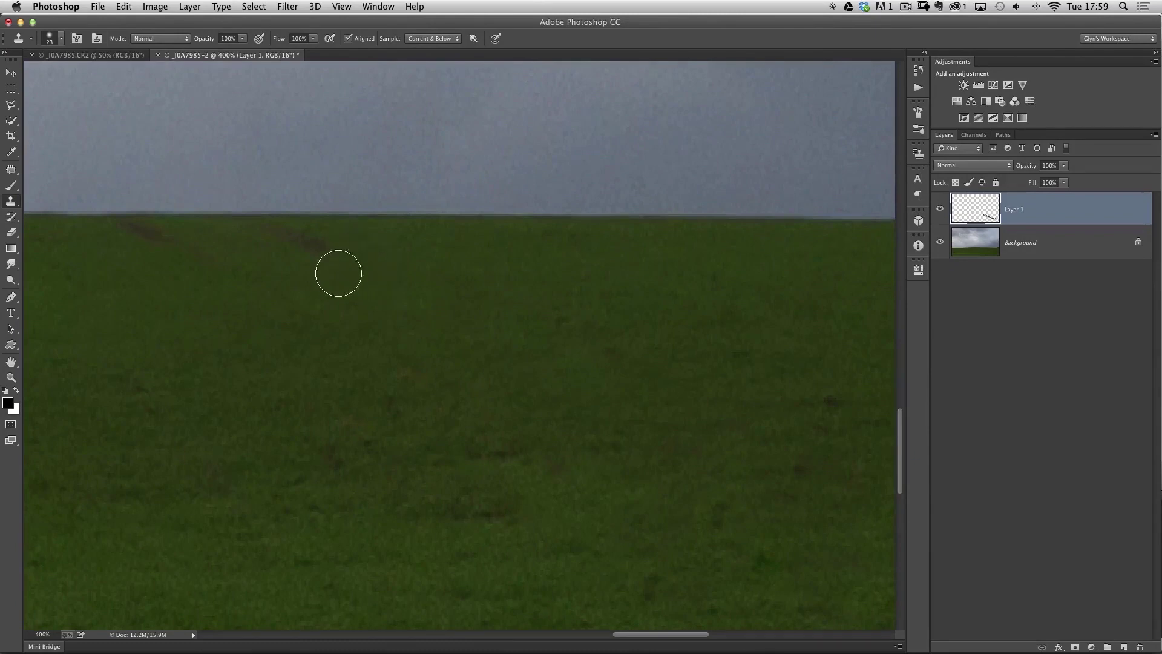
drag(399, 262, 379, 259)
alt+click(228, 288)
click(153, 231)
alt+click(392, 350)
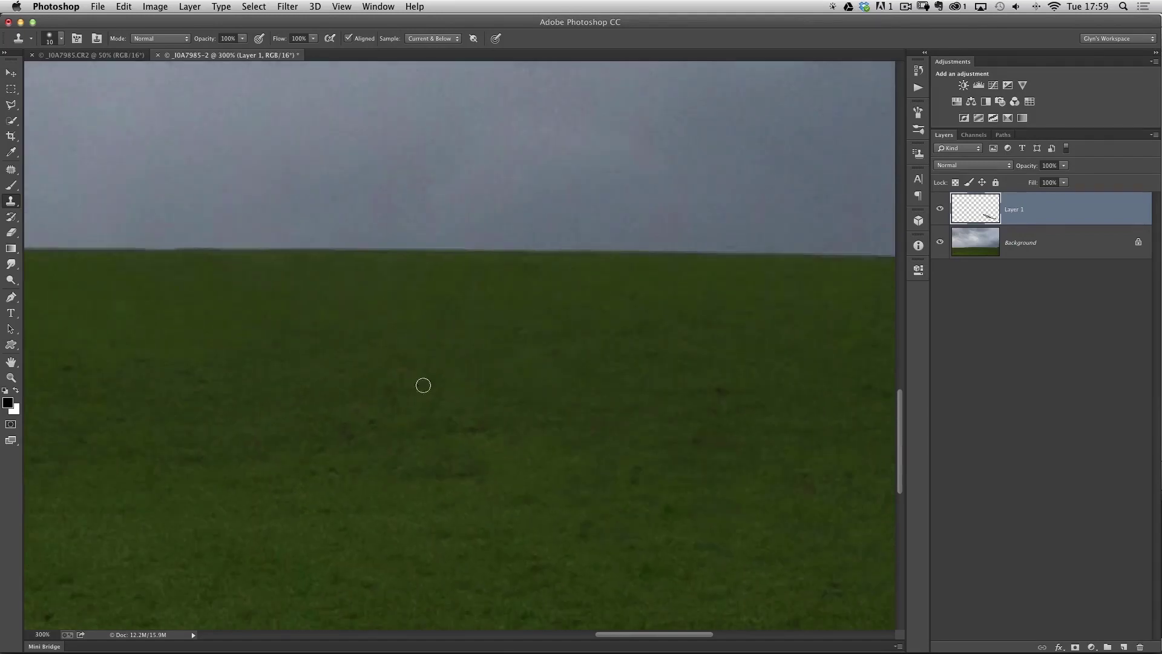
Step: Show the retouching layer on its own to inspect the cloned strokes, and restore the background's visibility
scroll(369, 389, down, 3)
alt+click(942, 245)
alt+click(943, 244)
alt+click(941, 219)
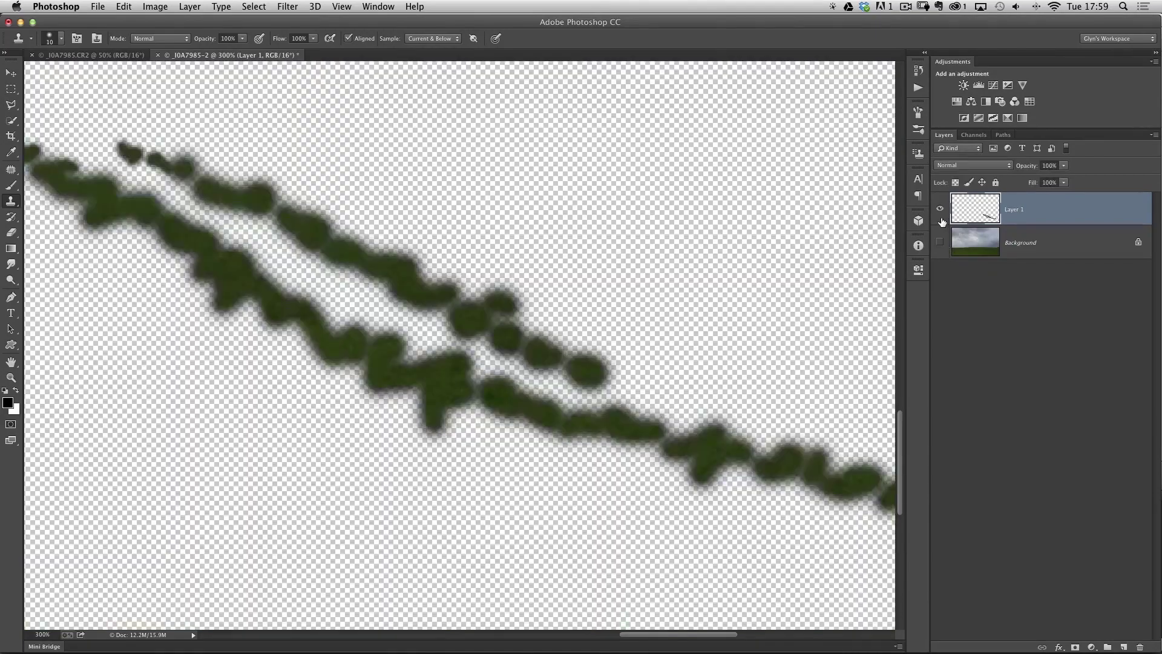
alt+click(939, 220)
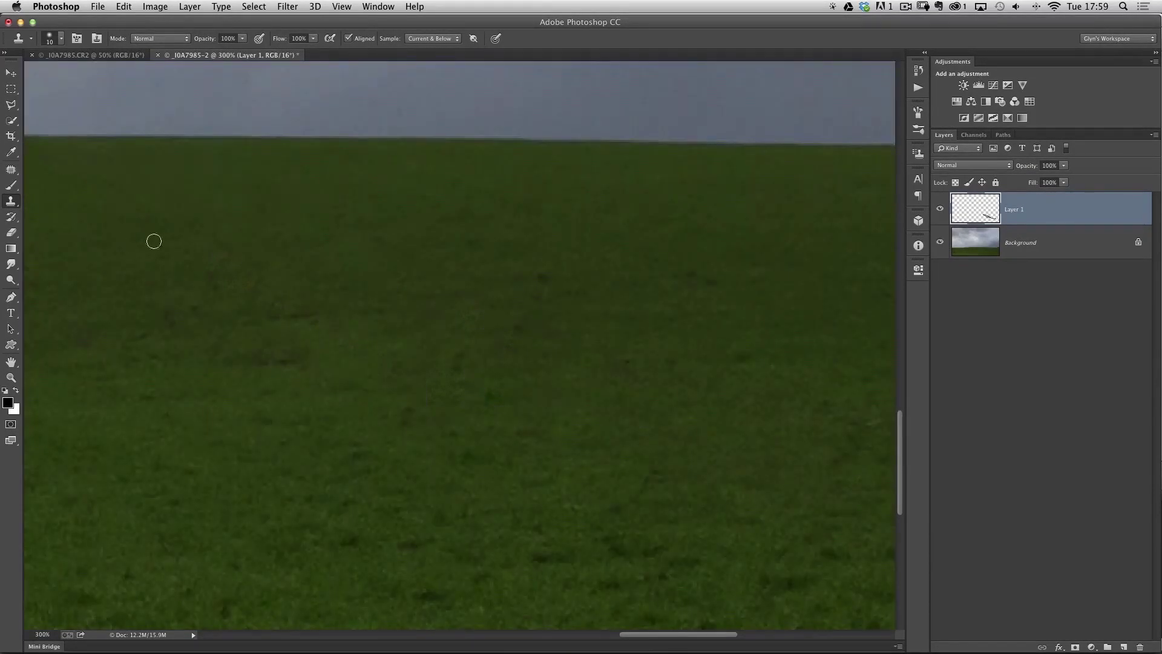
click(288, 6)
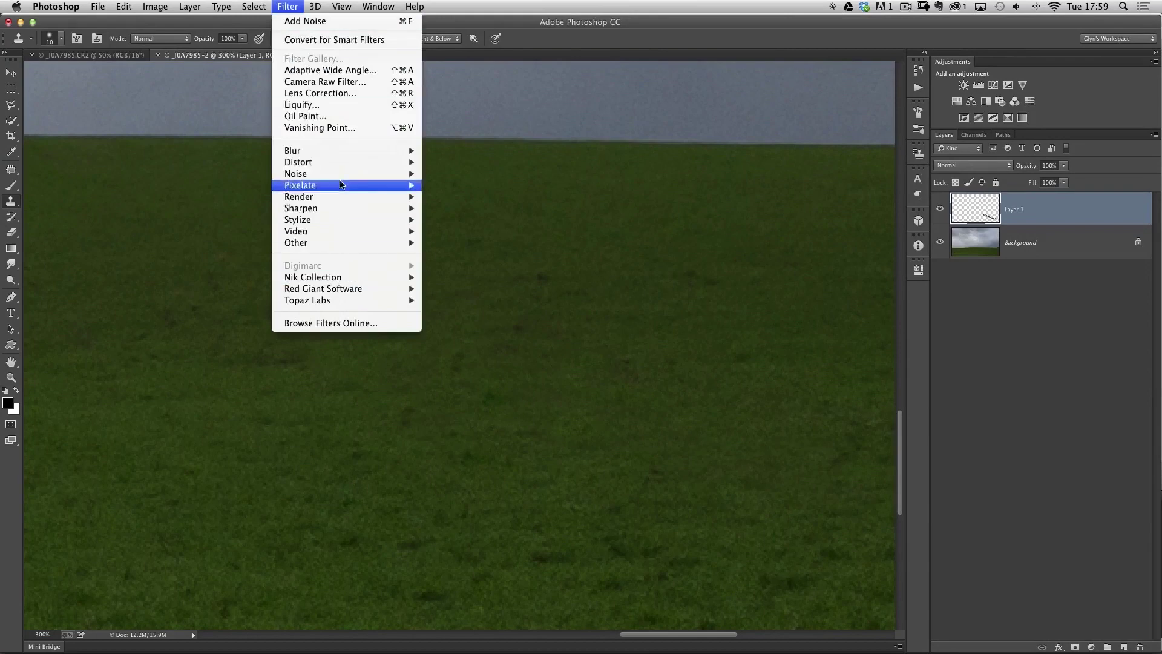
mouse_move(324, 175)
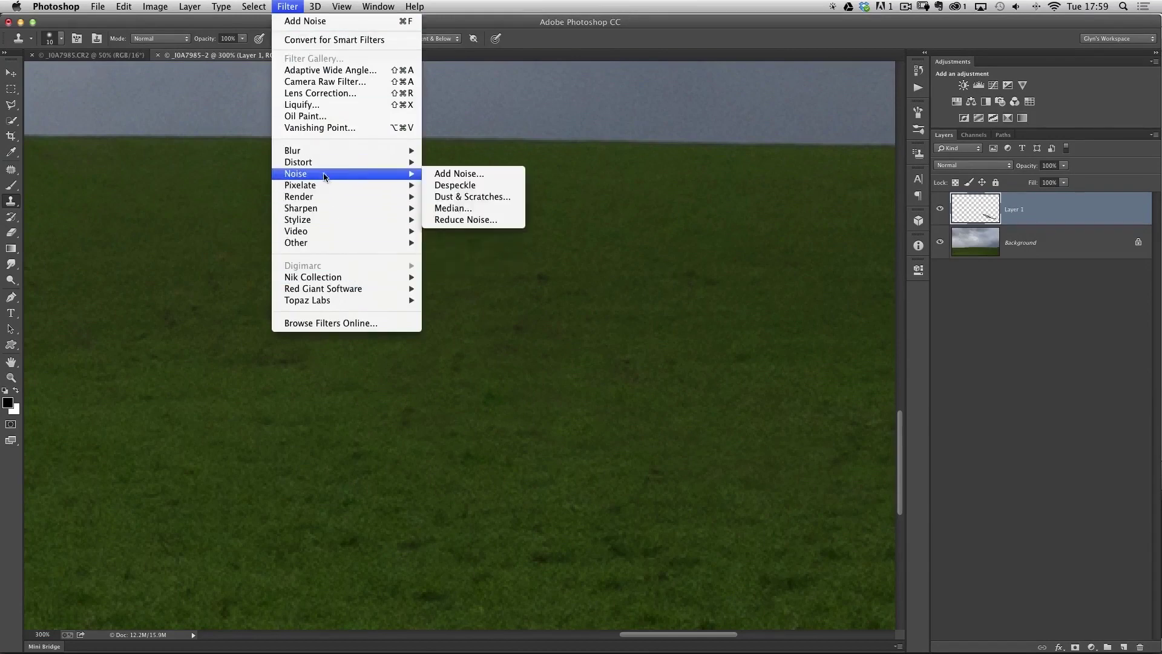
click(463, 172)
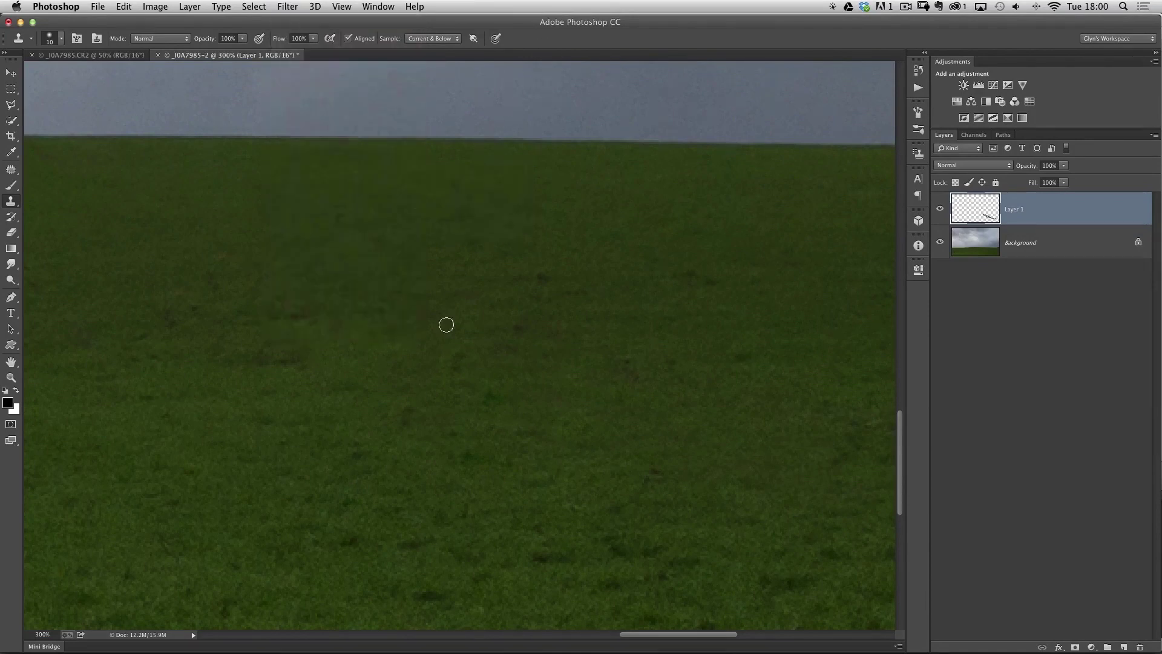
Step: Sample clean grass and clone over the upper part of the lower track and the dark smudge beside it on the field's left side
alt+click(333, 327)
mouse_move(301, 353)
mouse_down()
mouse_move(659, 385)
mouse_move(418, 343)
mouse_move(461, 311)
mouse_move(467, 291)
mouse_move(448, 282)
mouse_up()
super+click(454, 303)
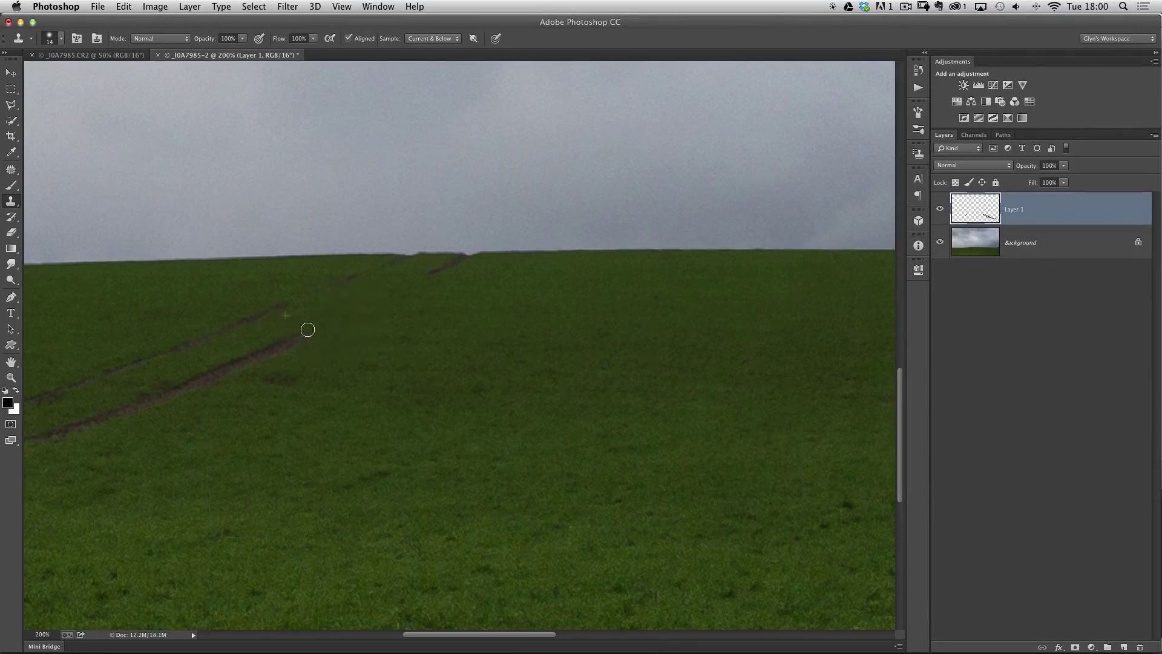
alt+click(296, 403)
mouse_move(266, 383)
mouse_down()
mouse_move(289, 379)
mouse_move(285, 339)
mouse_up()
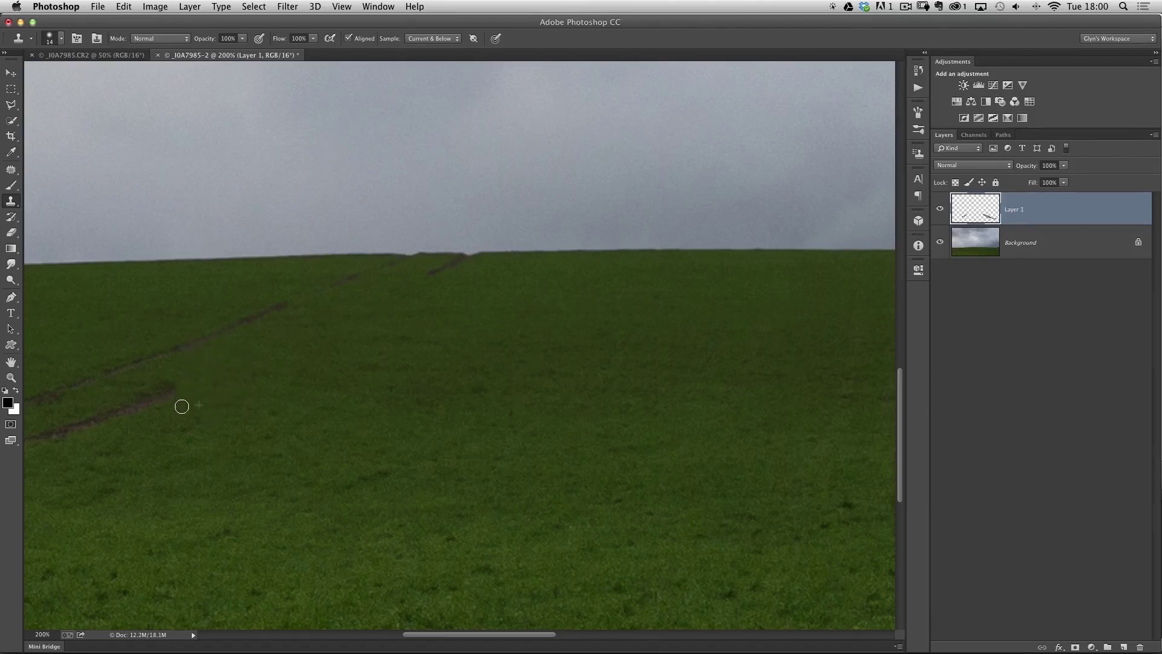
drag(171, 386, 169, 403)
Step: Resample nearby grass and clone out the rest of the lower left track and the long upper track
alt+click(90, 452)
click(88, 434)
alt+click(150, 382)
click(141, 357)
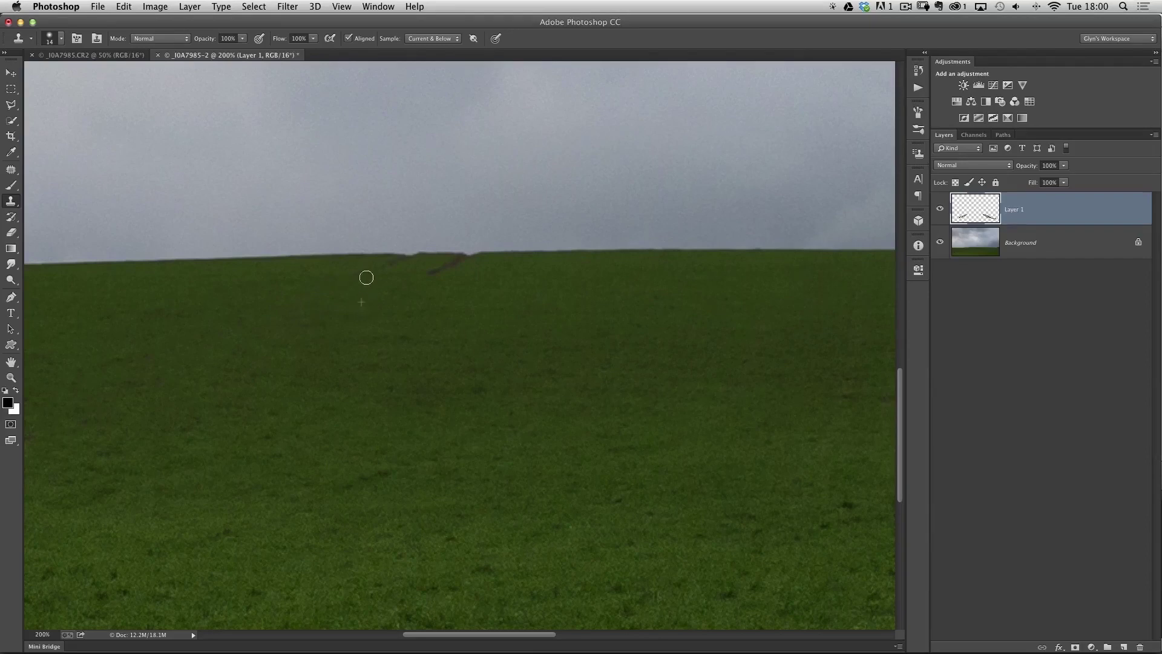
Step: Clone grass over the ends of the left tracks where they meet the horizon, using a smaller brush for the edge
click(480, 269)
alt+click(482, 262)
drag(454, 254, 446, 254)
key(bracketleft)
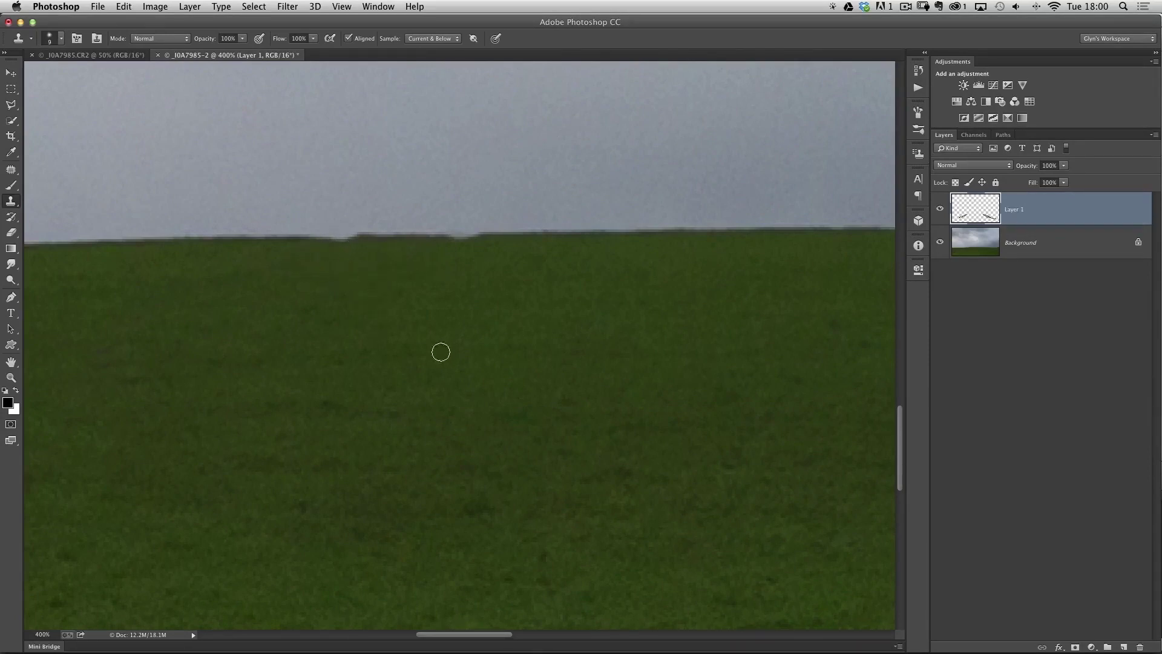
Step: Clone grass over both tyre tracks as they continue down towards the photo's left edge, resampling clean grass along the way
key(super+1)
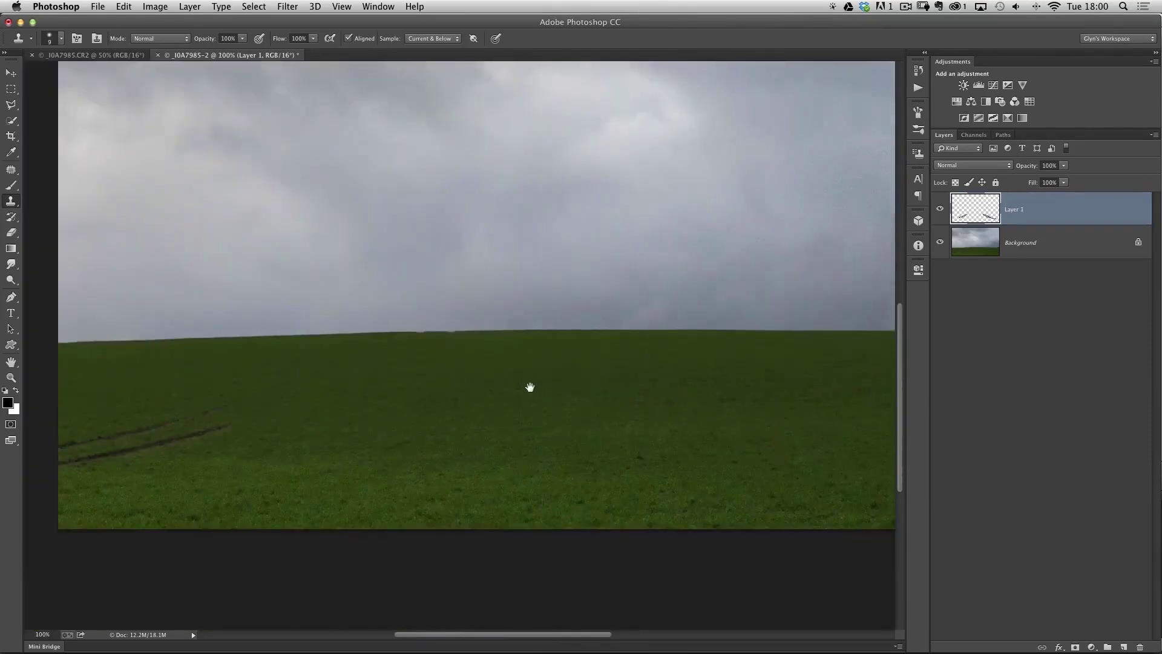
drag(605, 358, 542, 337)
mouse_move(172, 432)
mouse_down()
mouse_move(363, 361)
mouse_move(383, 335)
mouse_move(329, 312)
mouse_move(293, 321)
mouse_move(260, 357)
mouse_up()
super+click(351, 361)
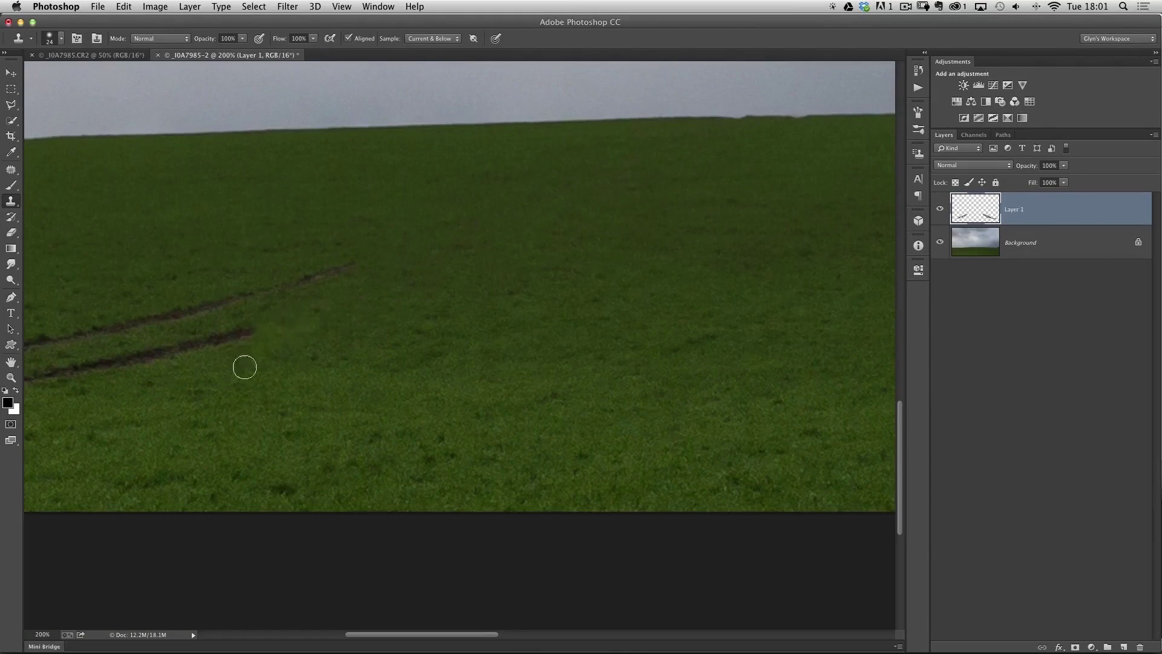
mouse_move(335, 262)
mouse_down()
mouse_move(251, 302)
mouse_move(181, 314)
mouse_up()
alt+click(255, 380)
mouse_move(251, 332)
mouse_down()
mouse_move(207, 376)
mouse_move(220, 322)
mouse_move(199, 381)
mouse_move(200, 348)
mouse_move(157, 376)
mouse_move(150, 355)
mouse_move(117, 401)
mouse_move(113, 364)
mouse_move(53, 372)
mouse_up()
alt+click(200, 381)
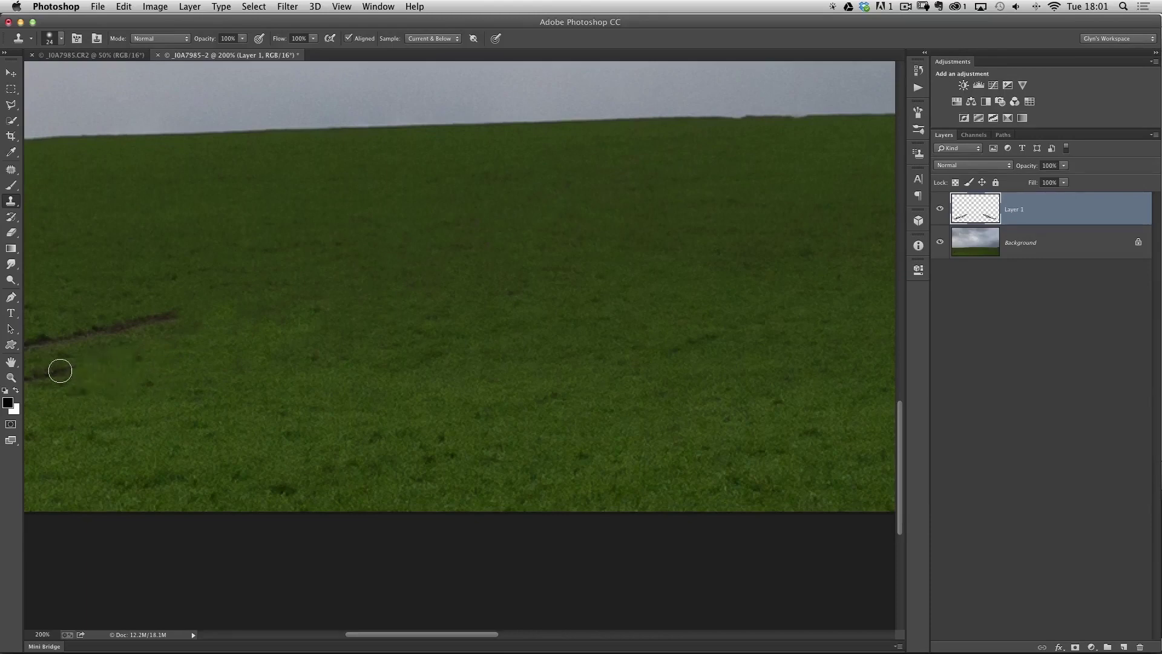
mouse_move(133, 327)
mouse_down()
mouse_move(163, 306)
mouse_move(88, 342)
mouse_move(45, 330)
mouse_move(26, 354)
mouse_up()
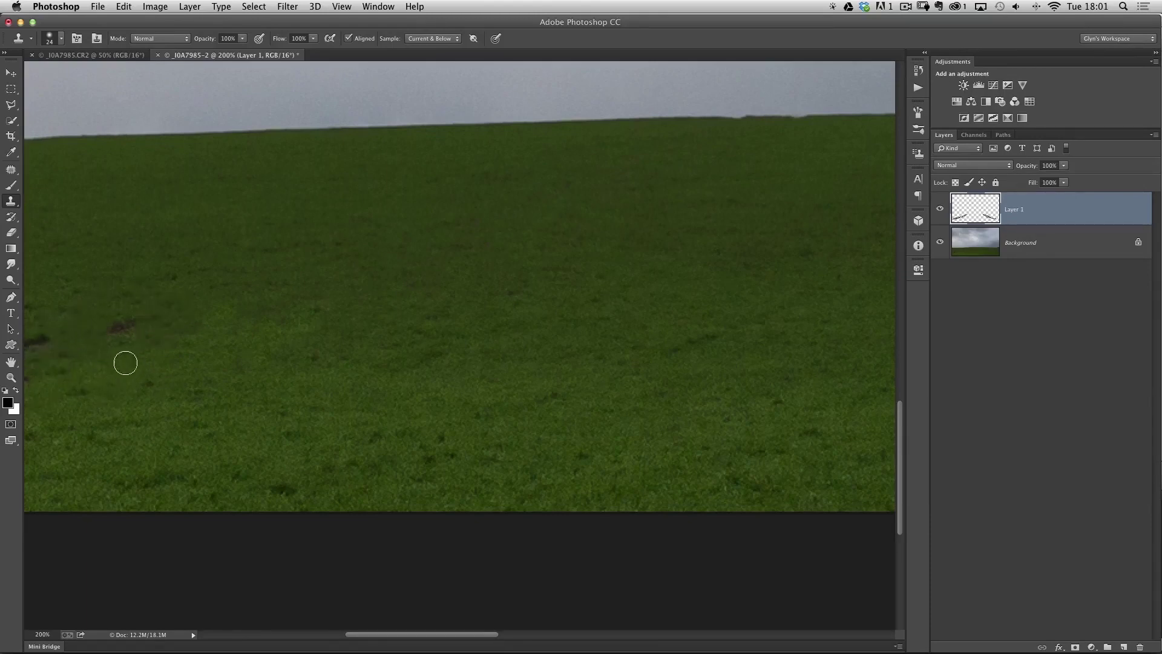
Step: Clone out the last dark track fragments beside the photo's left edge
drag(148, 314, 115, 327)
scroll(135, 345, left, 5)
scroll(135, 345, down, 1)
drag(175, 321, 145, 351)
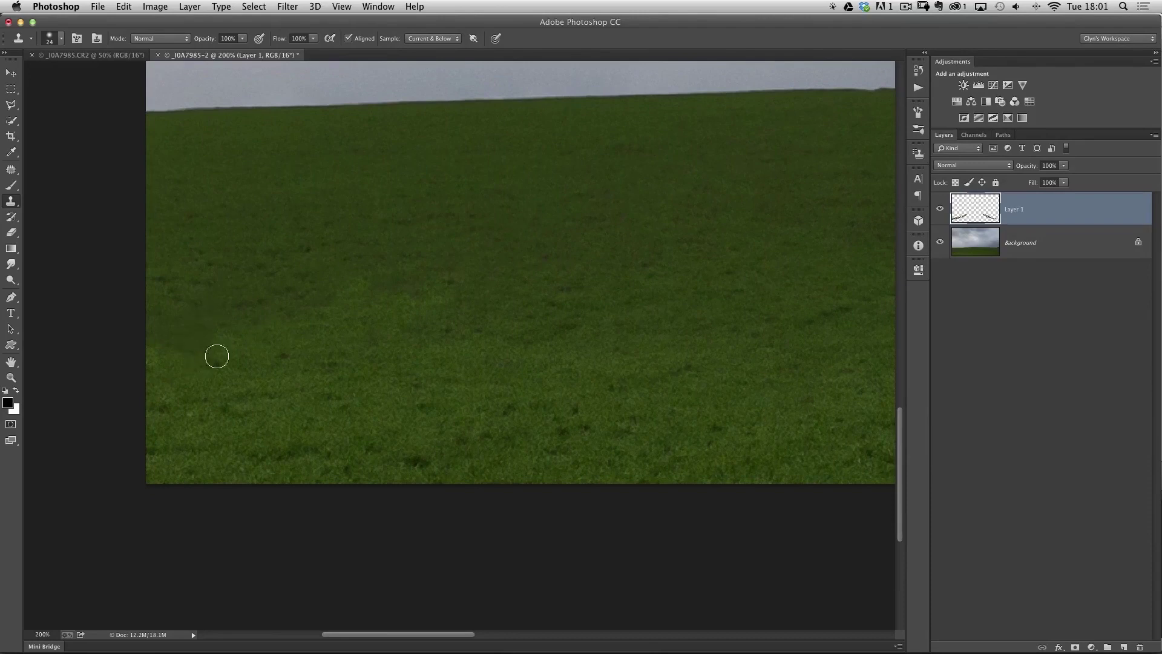
Step: Sample the clean horizon and sky with a small brush and clone out the brown roof-like shape at the photo's right edge
key(super+minus)
key(super+minus)
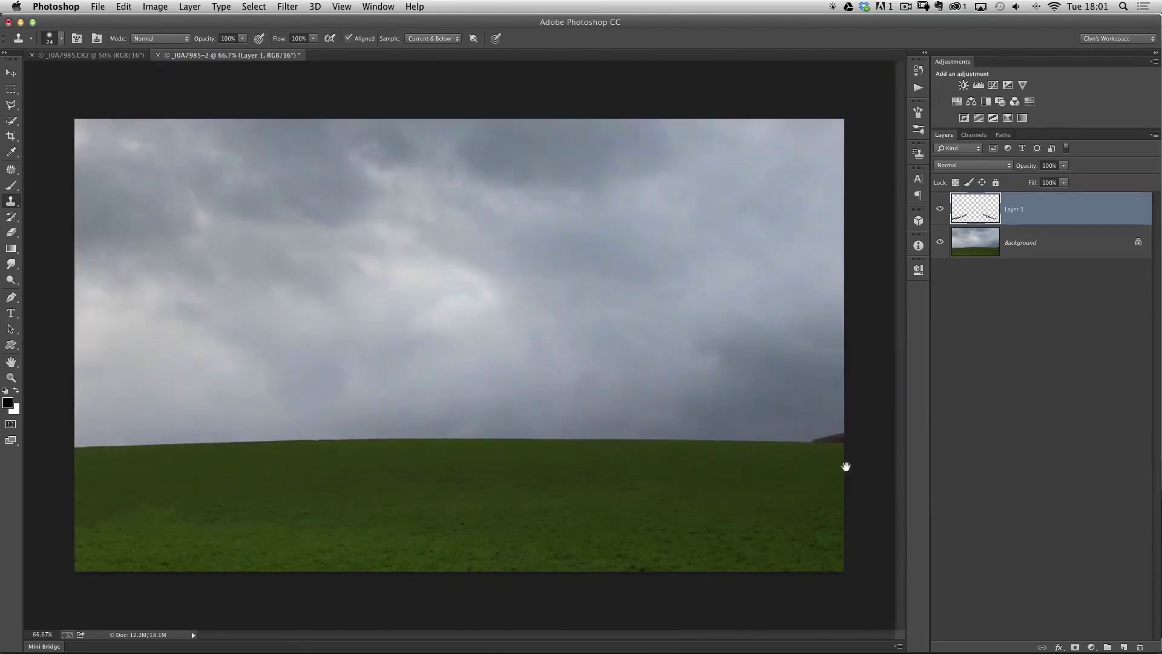
mouse_move(835, 449)
mouse_down()
mouse_move(828, 459)
mouse_move(581, 376)
mouse_move(495, 314)
mouse_move(462, 307)
mouse_up()
key(bracketleft)
key(bracketleft)
alt+click(431, 314)
key(super+z)
key(bracketleft)
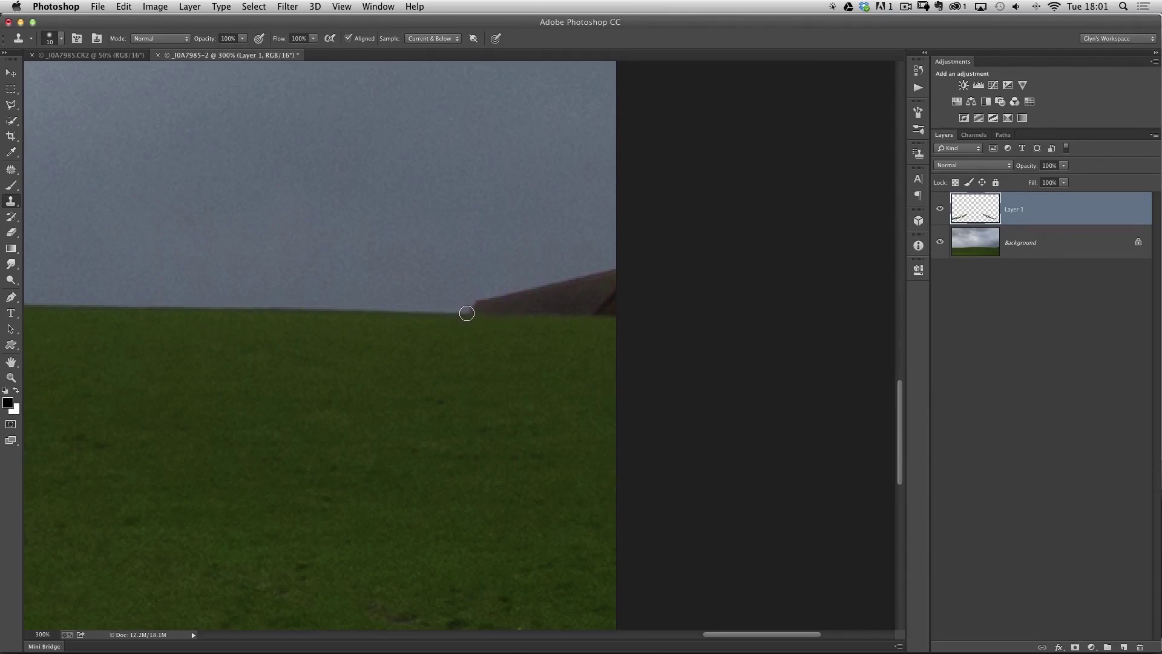
mouse_move(467, 313)
mouse_down()
mouse_move(483, 309)
mouse_move(540, 308)
mouse_move(489, 295)
mouse_move(559, 286)
mouse_move(525, 294)
mouse_move(560, 302)
mouse_move(534, 303)
mouse_move(537, 287)
mouse_move(602, 270)
mouse_move(535, 278)
mouse_move(585, 277)
mouse_move(595, 279)
mouse_move(579, 287)
mouse_move(602, 288)
mouse_move(577, 297)
mouse_move(620, 299)
mouse_move(557, 301)
mouse_up()
key(bracketright)
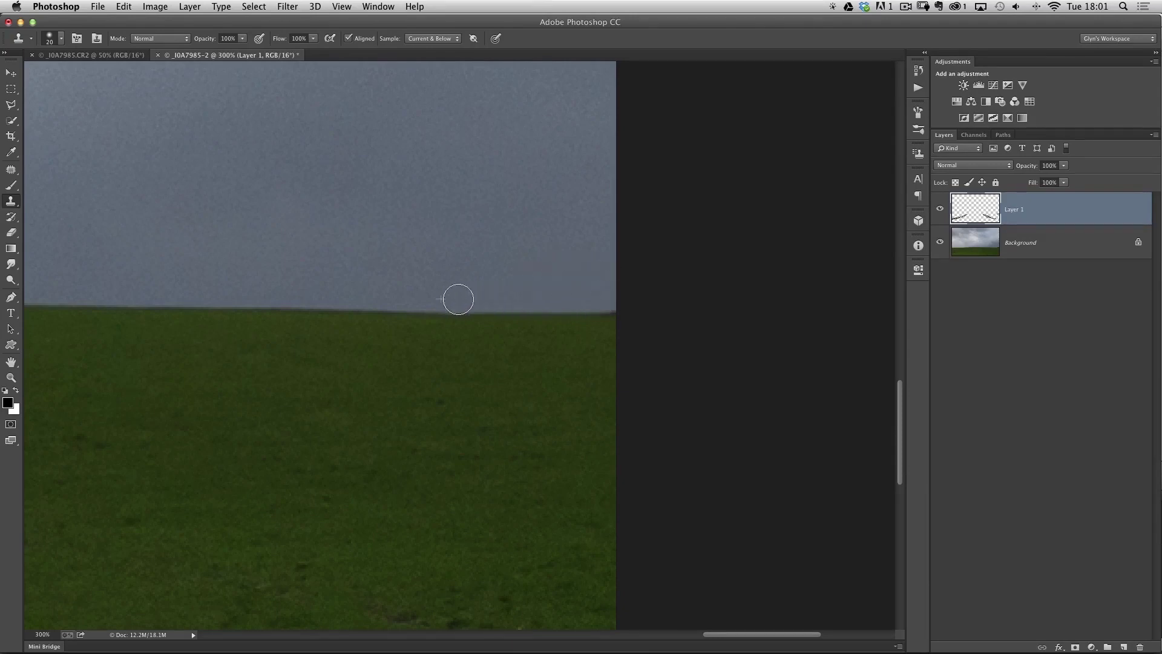
drag(387, 342, 350, 347)
click(351, 347)
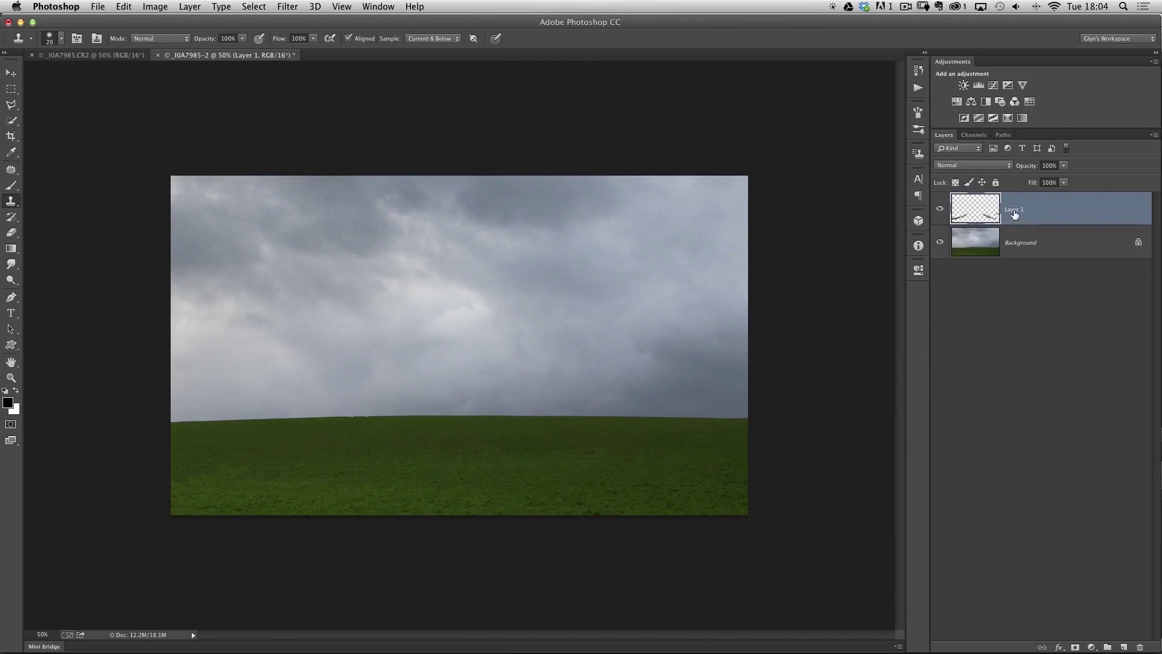
Step: Rename the retouching layer "clone" and add a new empty layer above it
double_click(1014, 210)
text(clone)
key(Return)
click(1123, 647)
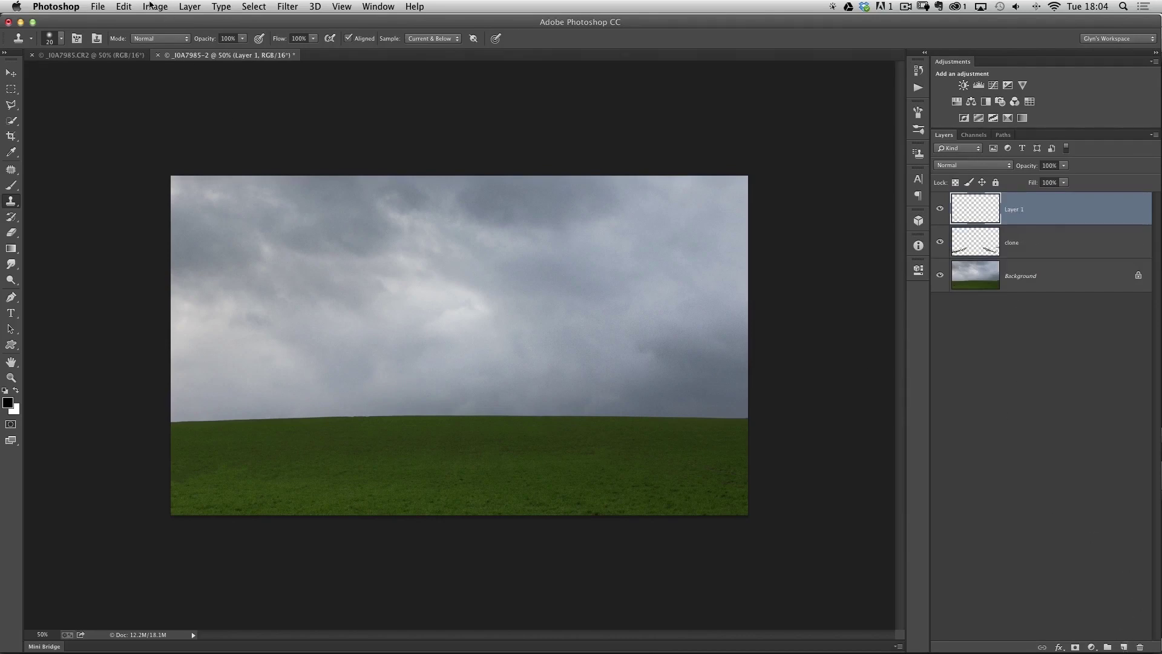
Step: Fill the new layer with a scripted pattern using the Tree script, in Normal mode at 100% opacity
click(123, 7)
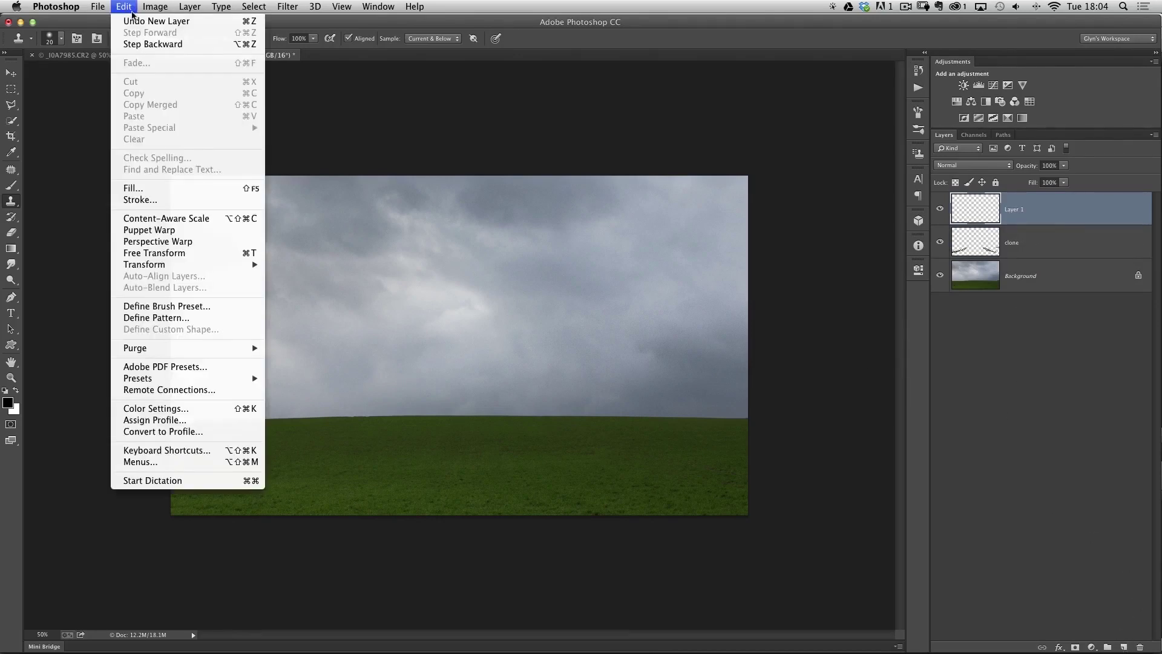
click(157, 192)
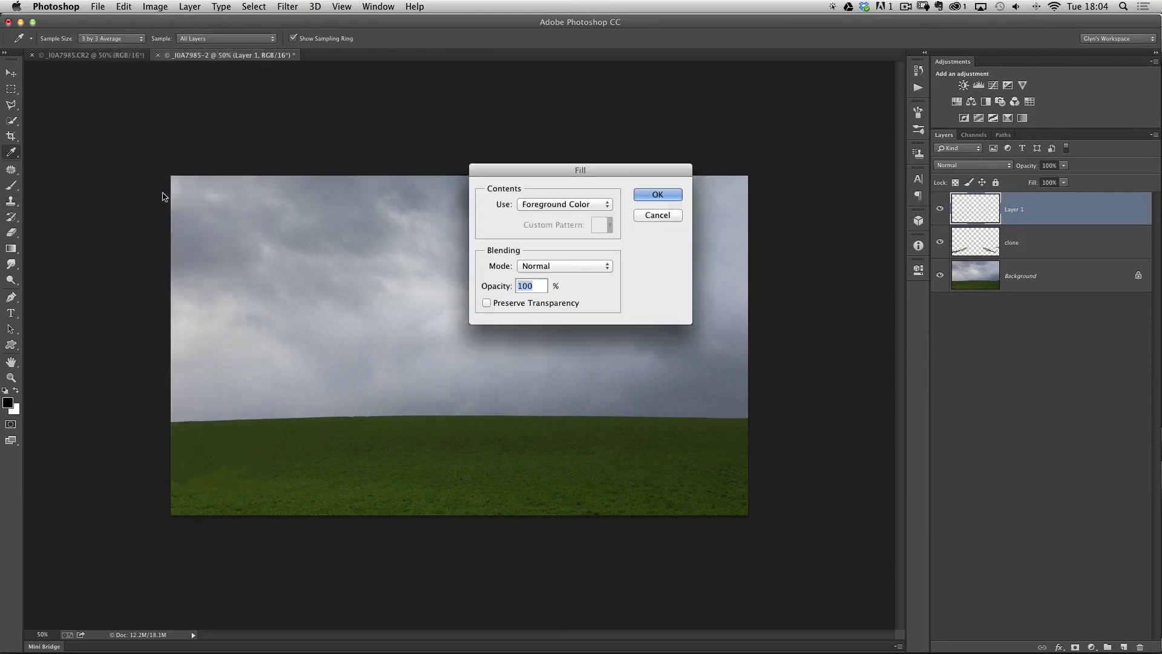
click(535, 205)
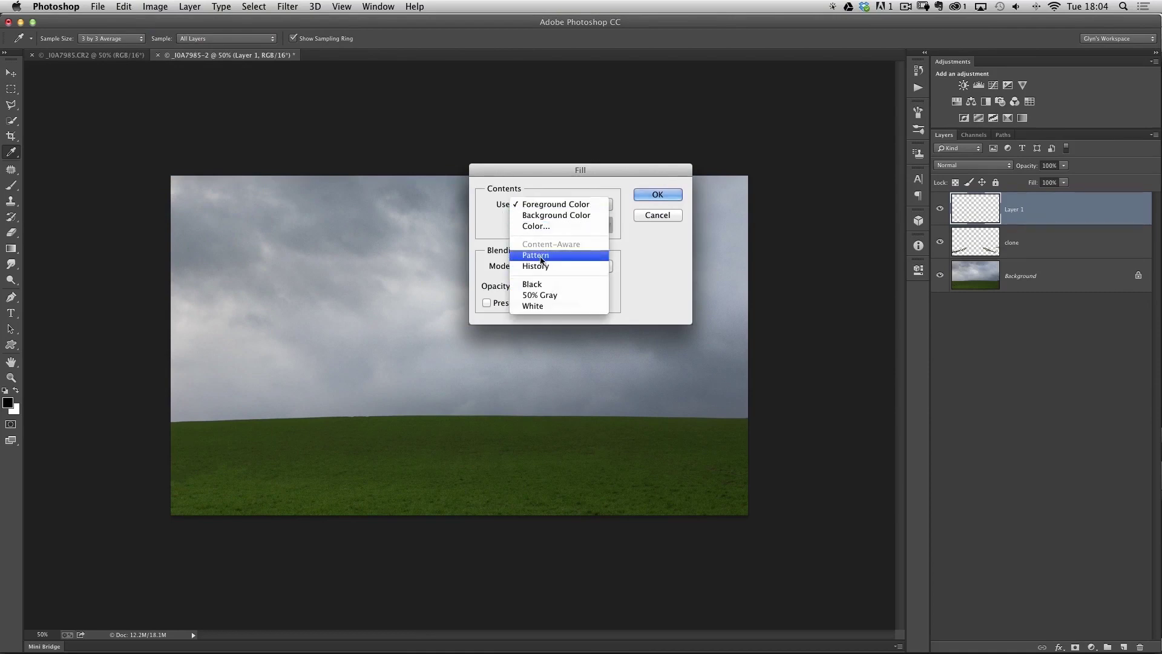
click(541, 257)
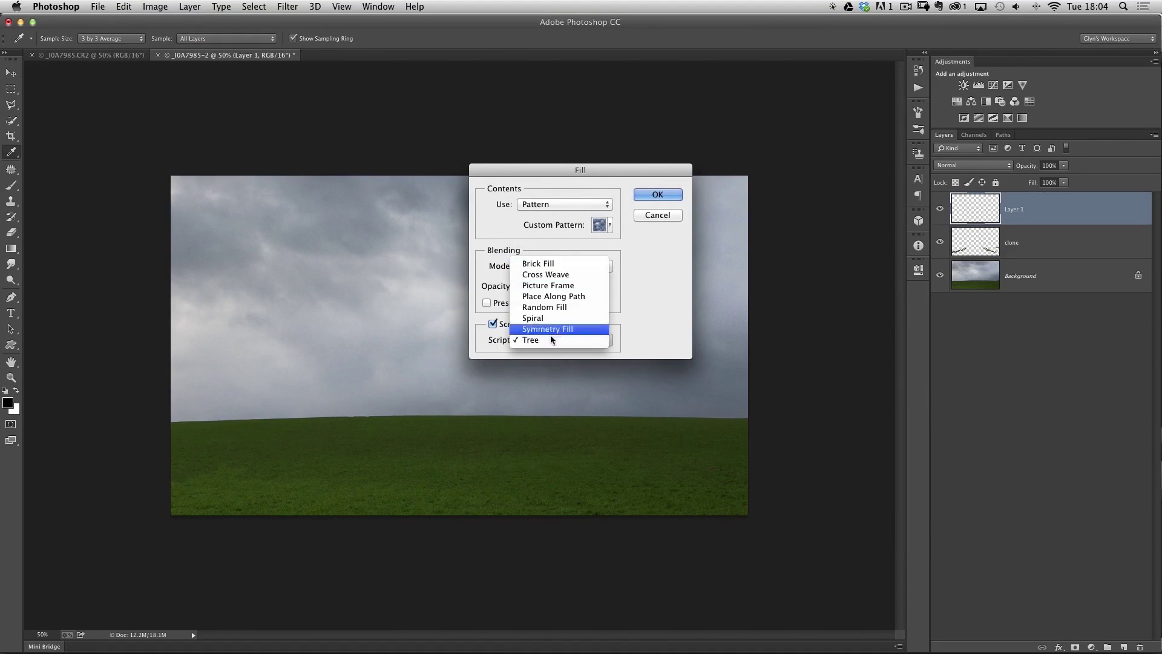
click(548, 340)
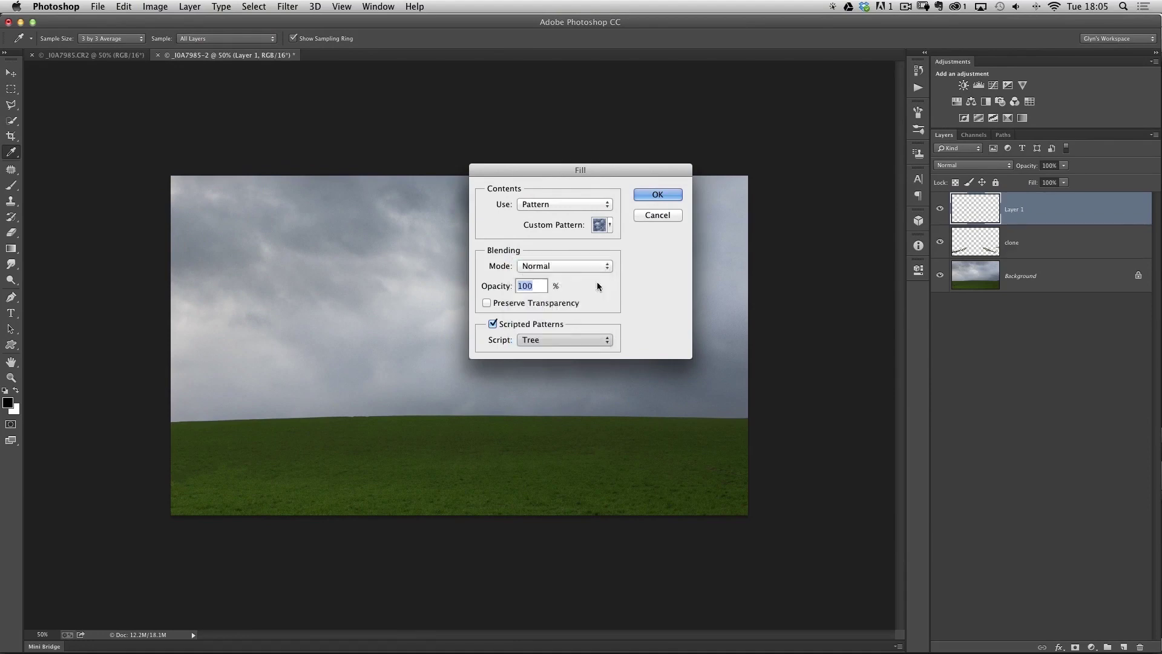
click(649, 194)
Step: Generate a leafless 9: Elm Tree with Leaves Amount 0 and a slightly adjusted light direction
drag(492, 22, 420, 140)
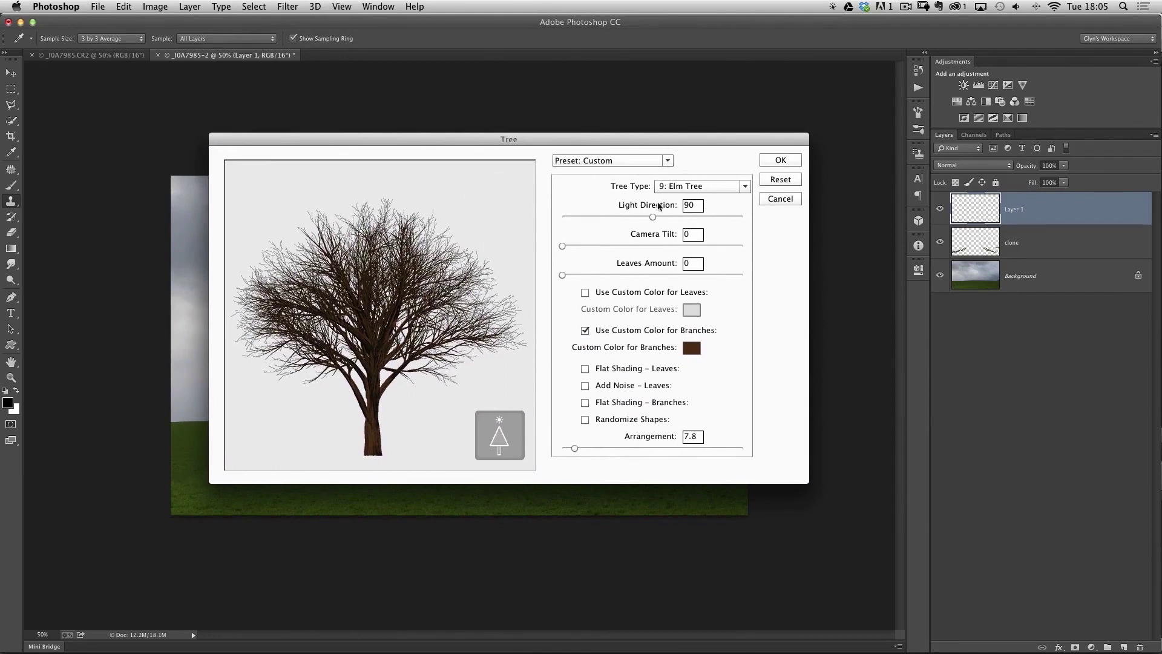
click(744, 187)
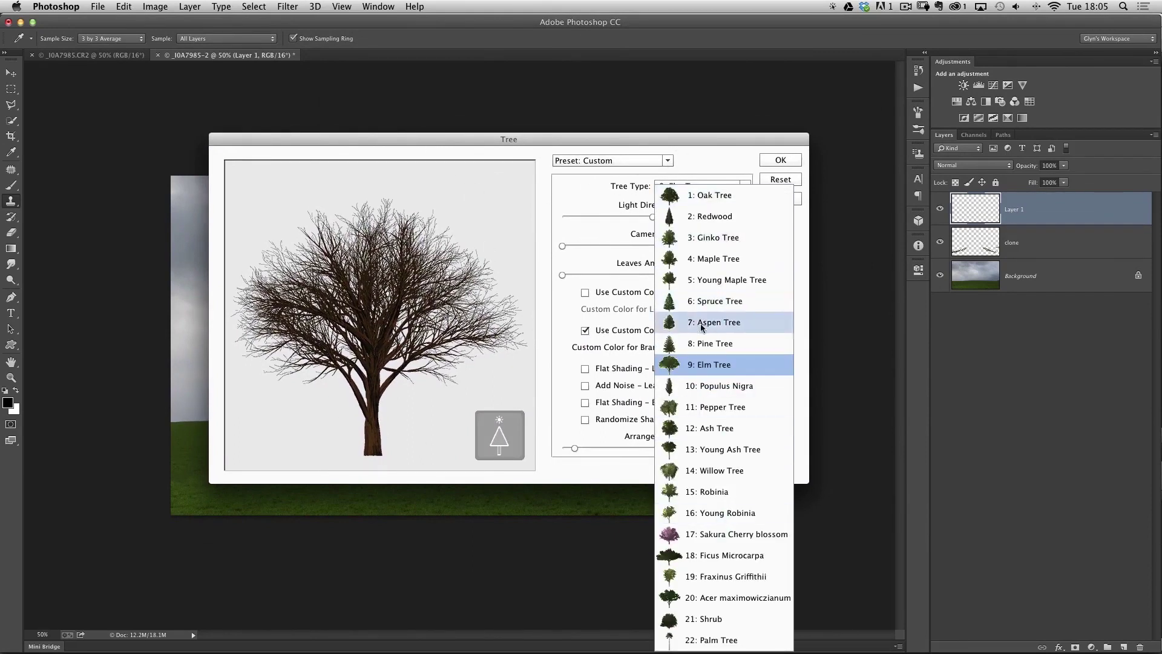
click(710, 365)
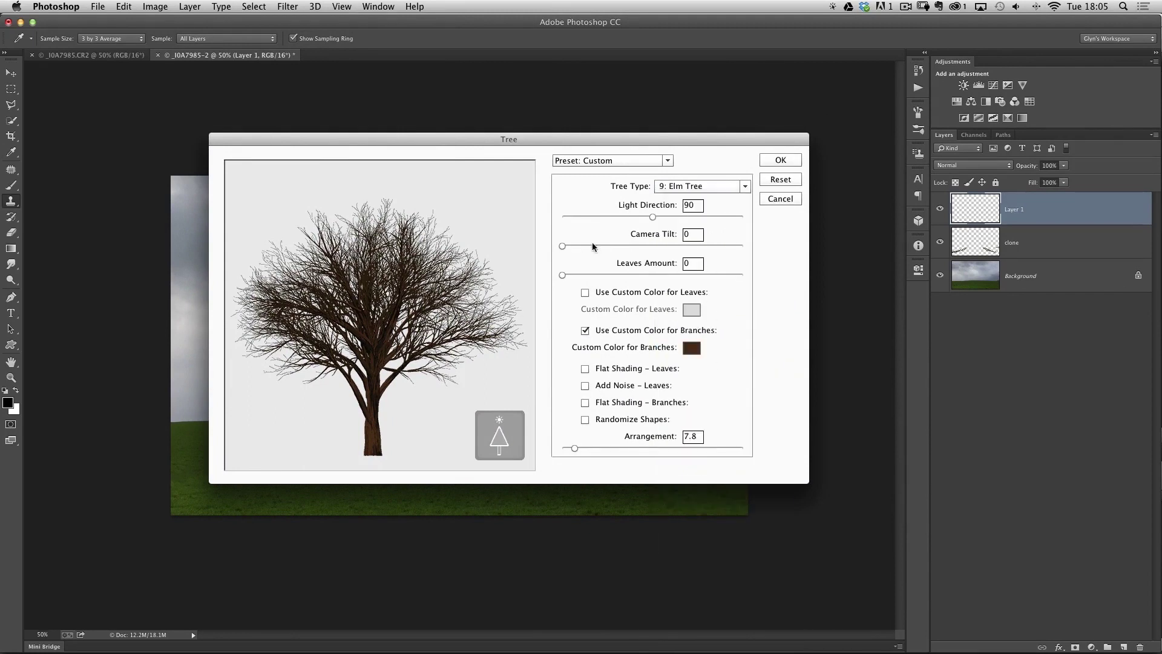
mouse_move(562, 275)
mouse_down()
mouse_move(717, 275)
mouse_move(534, 277)
mouse_move(544, 279)
mouse_up()
mouse_move(651, 218)
mouse_down()
mouse_move(614, 218)
mouse_move(649, 218)
mouse_up()
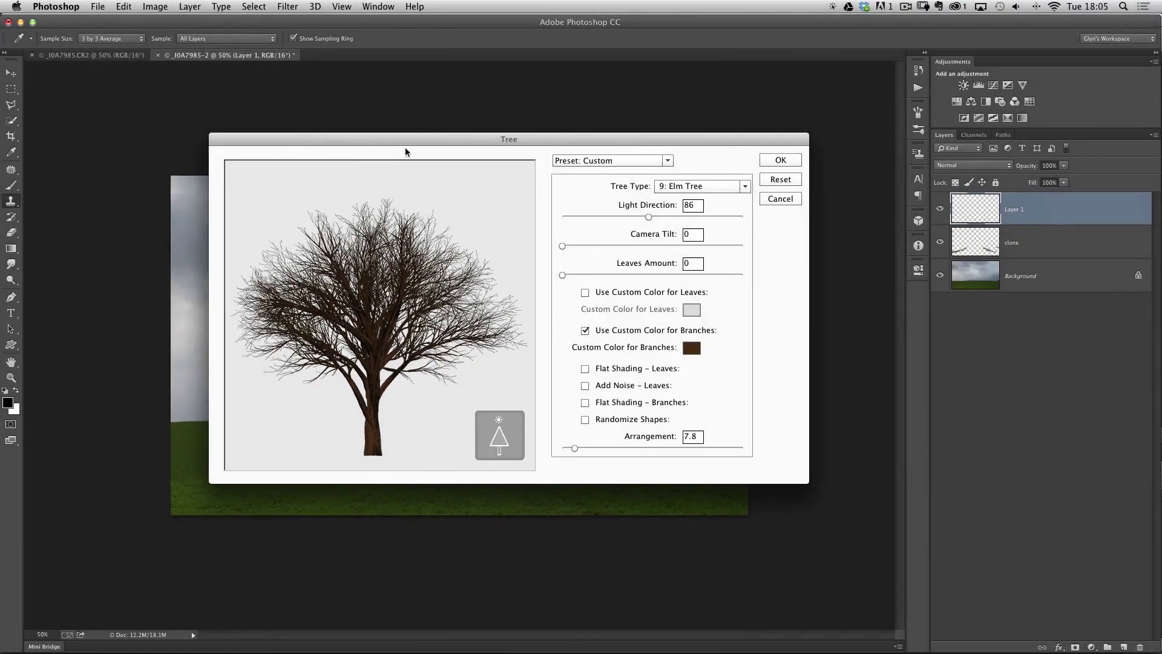
drag(405, 147, 435, 161)
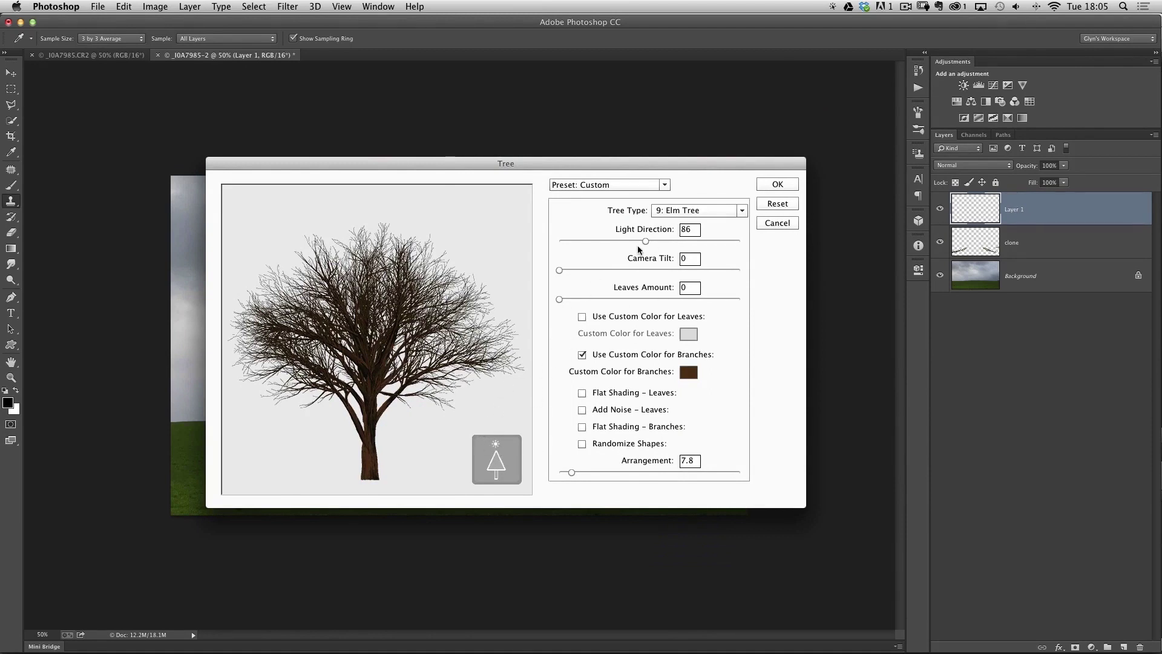
drag(645, 242, 652, 241)
click(777, 185)
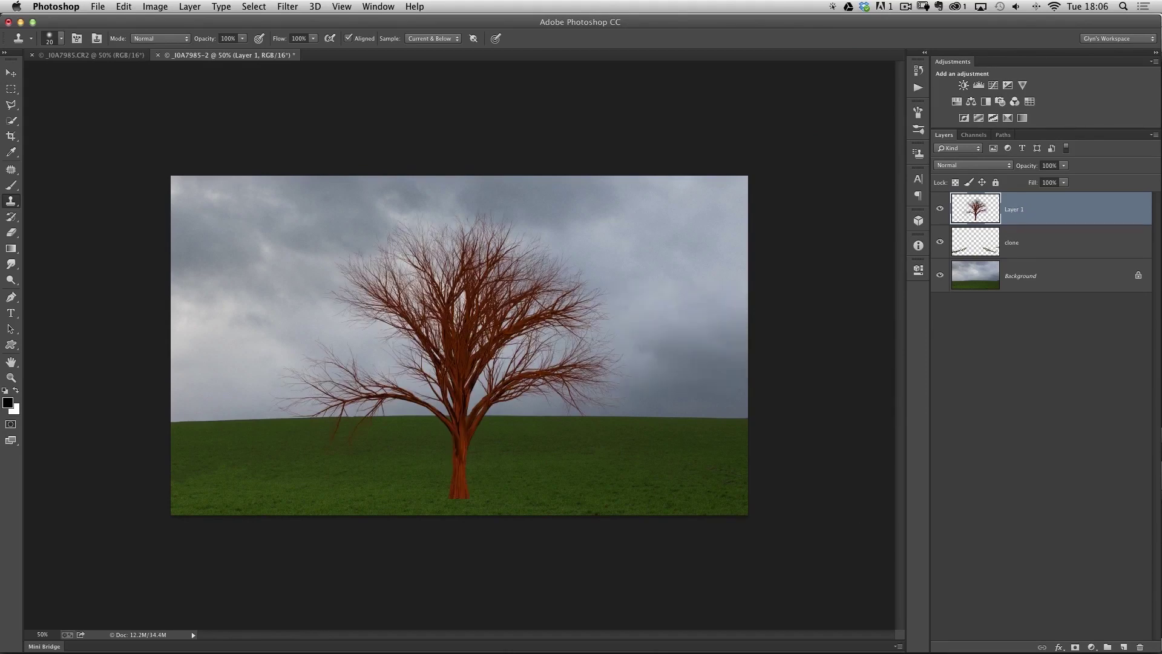
Step: Scale the generated tree down with Free Transform and place its trunk base on the horizon near the middle of the field
click(11, 73)
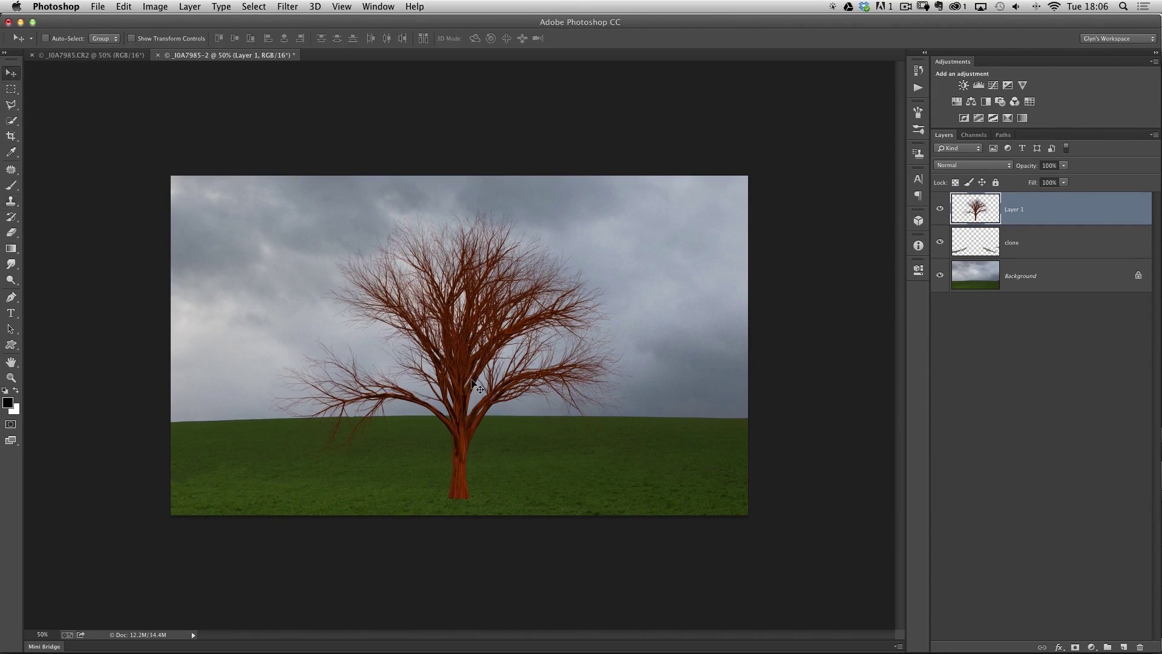
click(124, 7)
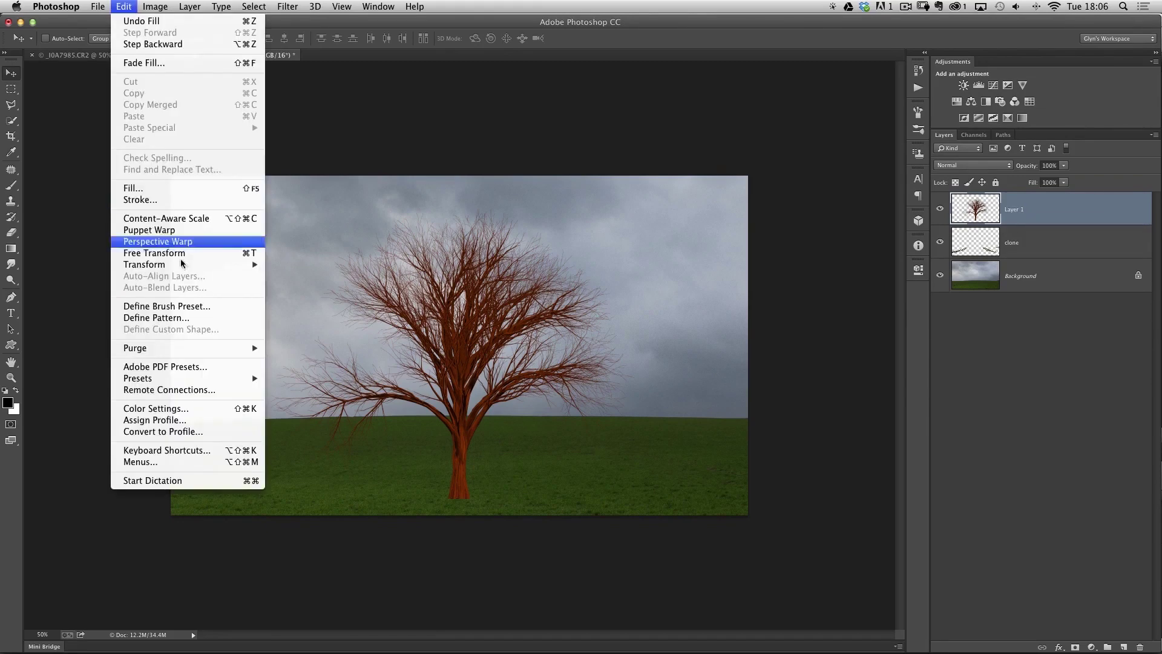
click(154, 253)
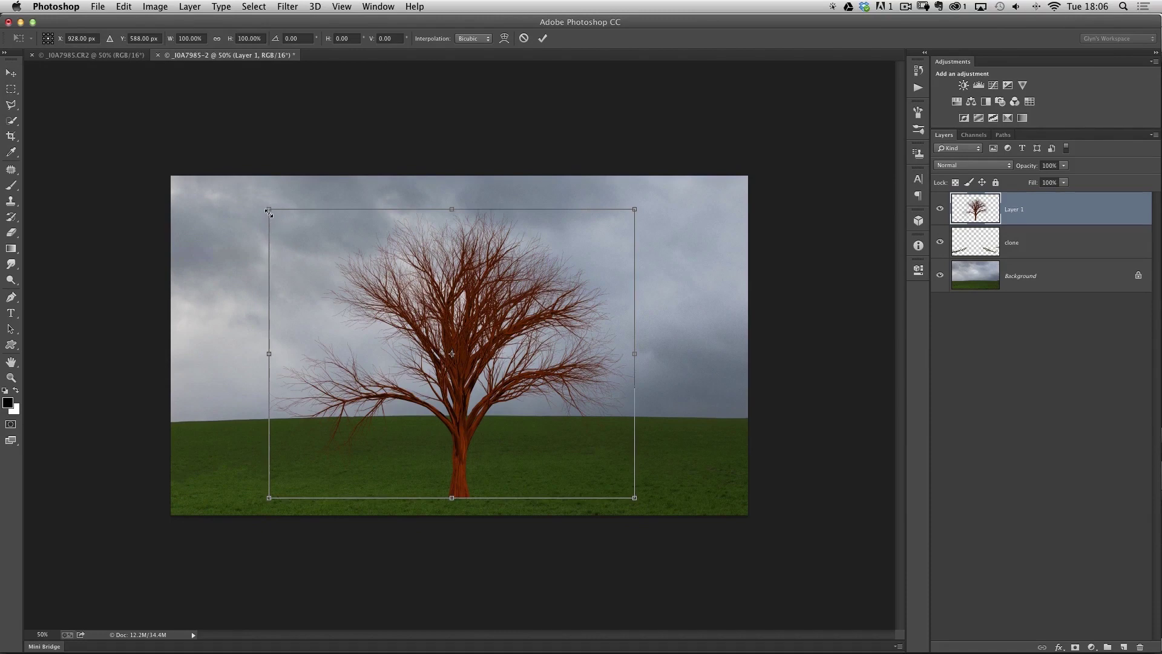
drag(266, 207, 388, 316)
drag(464, 334, 488, 359)
key(Return)
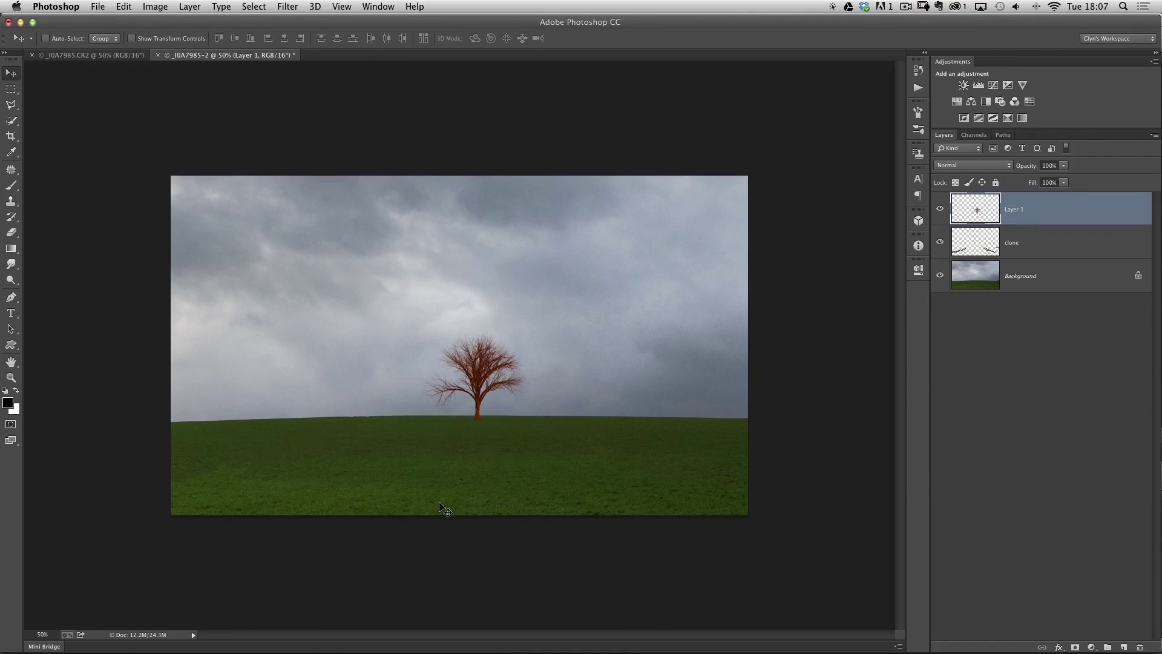
Step: Add a vertical guide at 50% of the image width
click(342, 7)
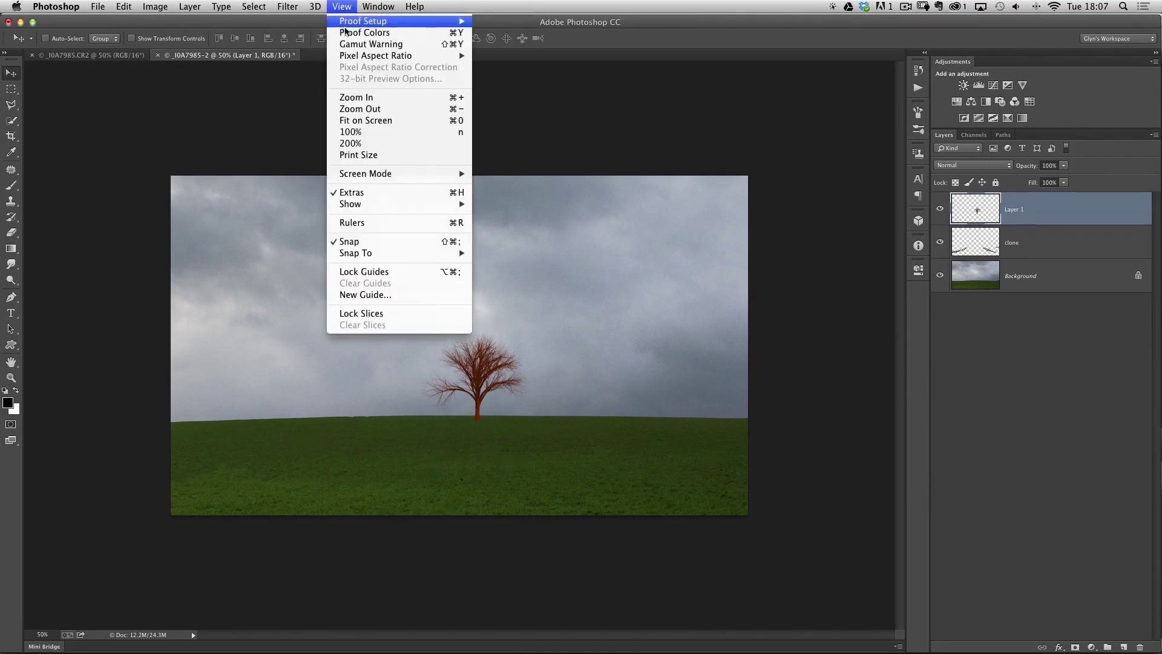
click(372, 294)
drag(503, 254, 414, 255)
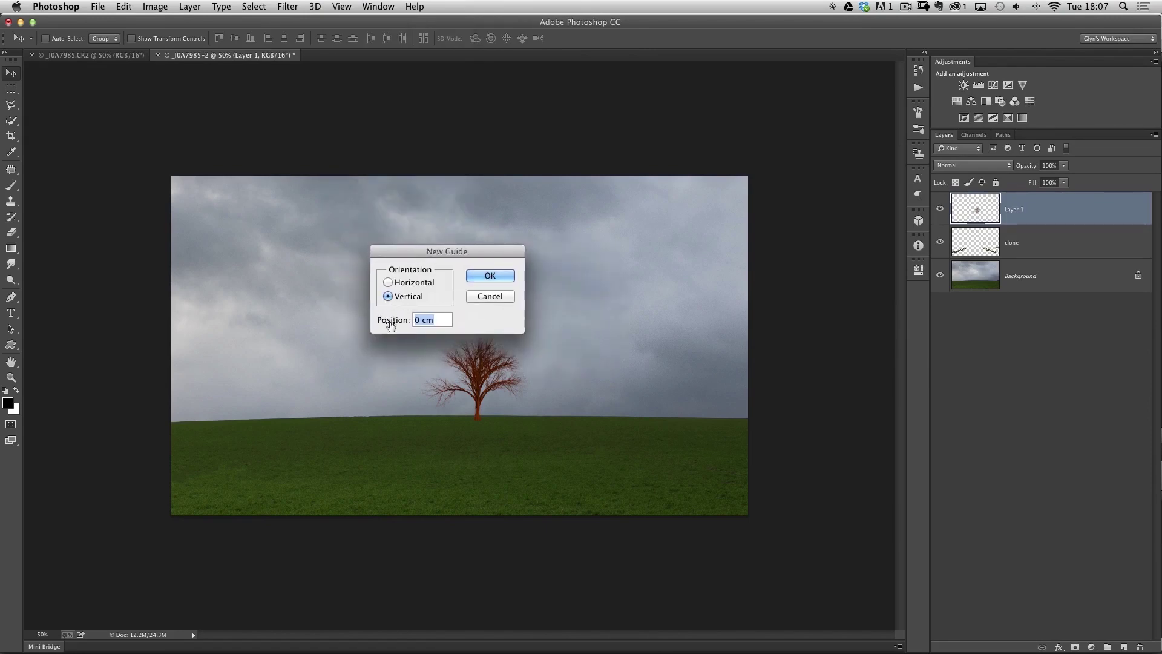
text(50%)
key(Return)
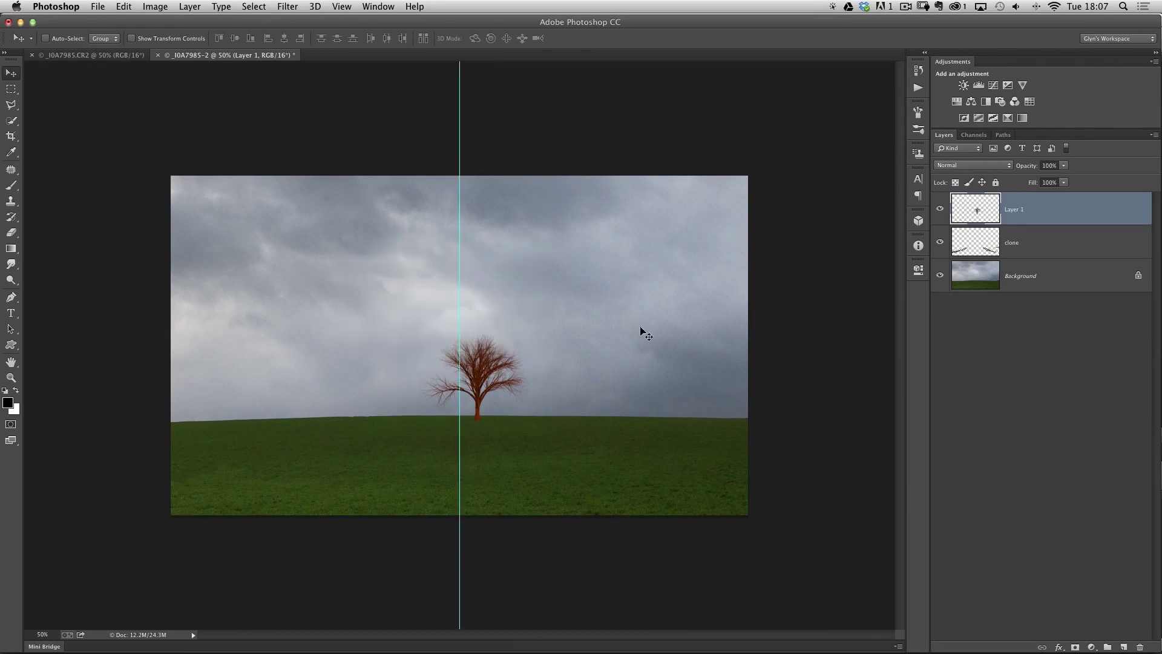
Step: Nudge the tree sideways until its trunk lines up with the central vertical guide
key(Left)
key(Left)
key(Left)
key(Left)
key(Left)
key(Left)
key(Left)
key(Left)
key(Left)
key(Left)
key(Left)
key(Left)
key(Left)
key(Left)
key(Left)
key(Left)
key(Left)
key(Left)
key(Left)
key(Left)
key(Left)
key(Left)
key(Left)
key(Left)
key(Left)
key(Left)
key(Left)
key(Left)
key(Left)
key(Left)
key(Left)
key(Left)
key(Left)
key(Left)
key(Left)
key(Left)
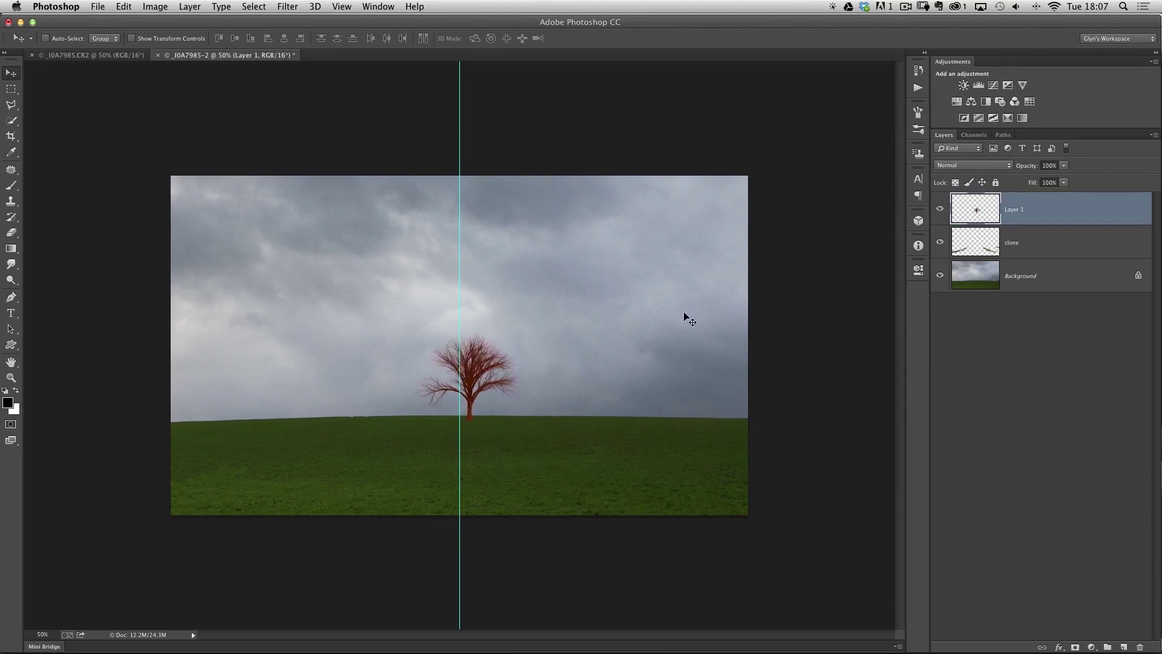
key(Left)
key(Left)
key(Left)
key(Left)
key(Left)
key(Left)
key(Left)
key(Left)
key(Left)
key(Left)
key(Left)
key(Left)
key(Left)
key(Left)
key(Left)
key(Left)
key(Left)
key(Left)
key(Left)
key(Left)
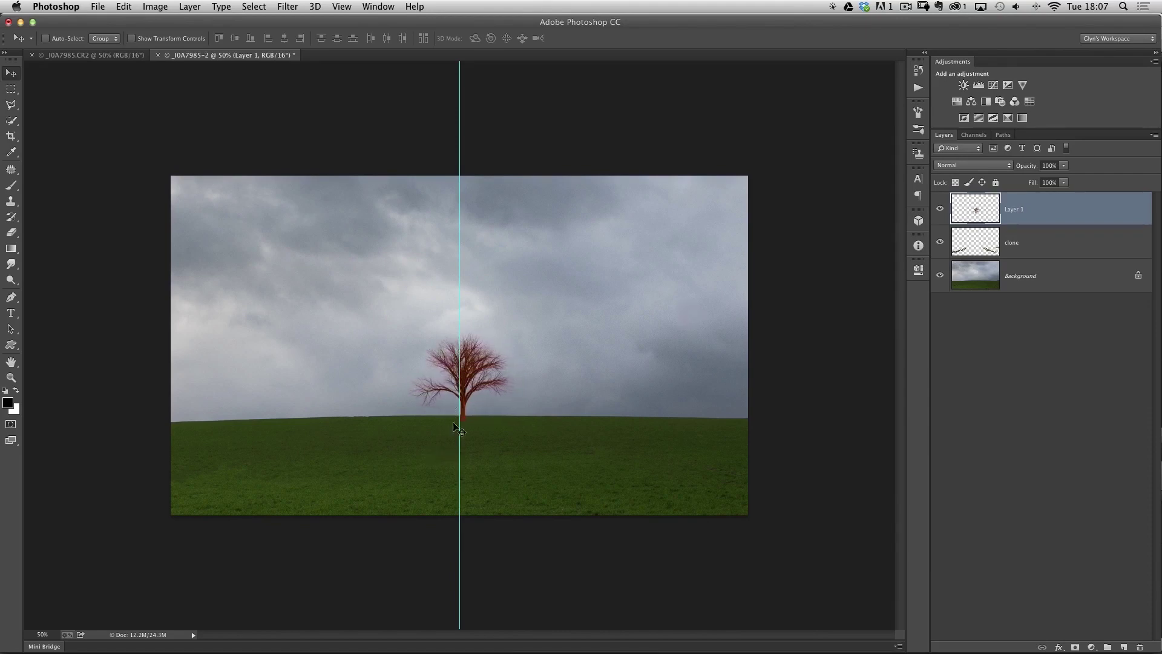
key(Left)
key(Left)
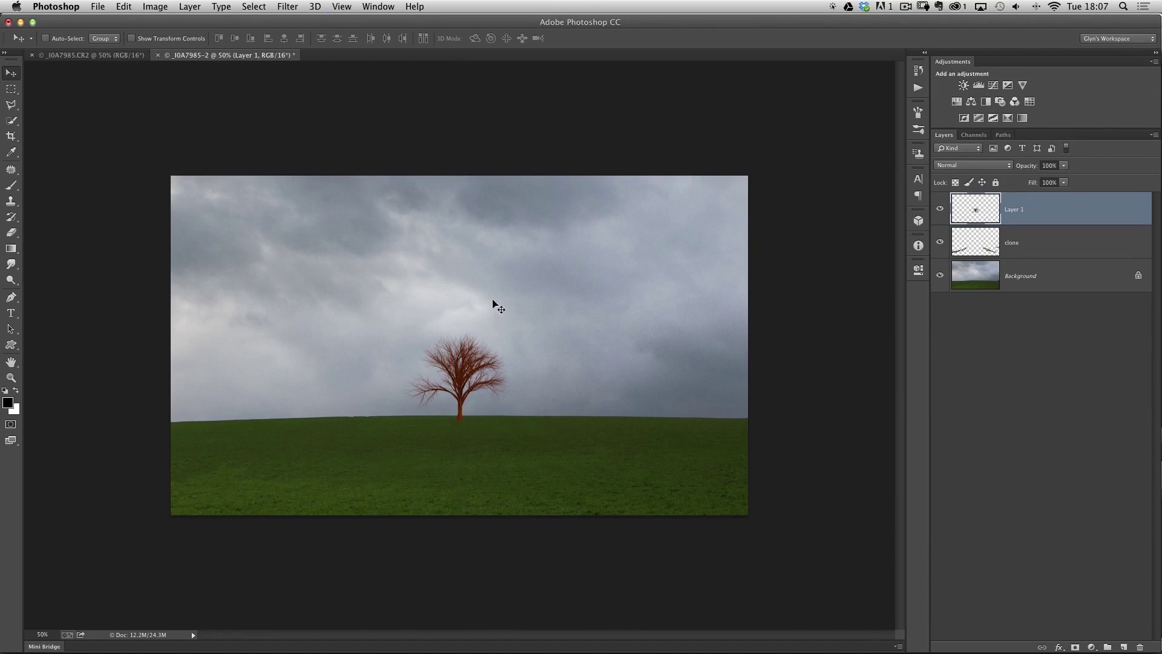
Step: Scale the tree about its centre to about 86% with Free Transform
key(ctrl+t)
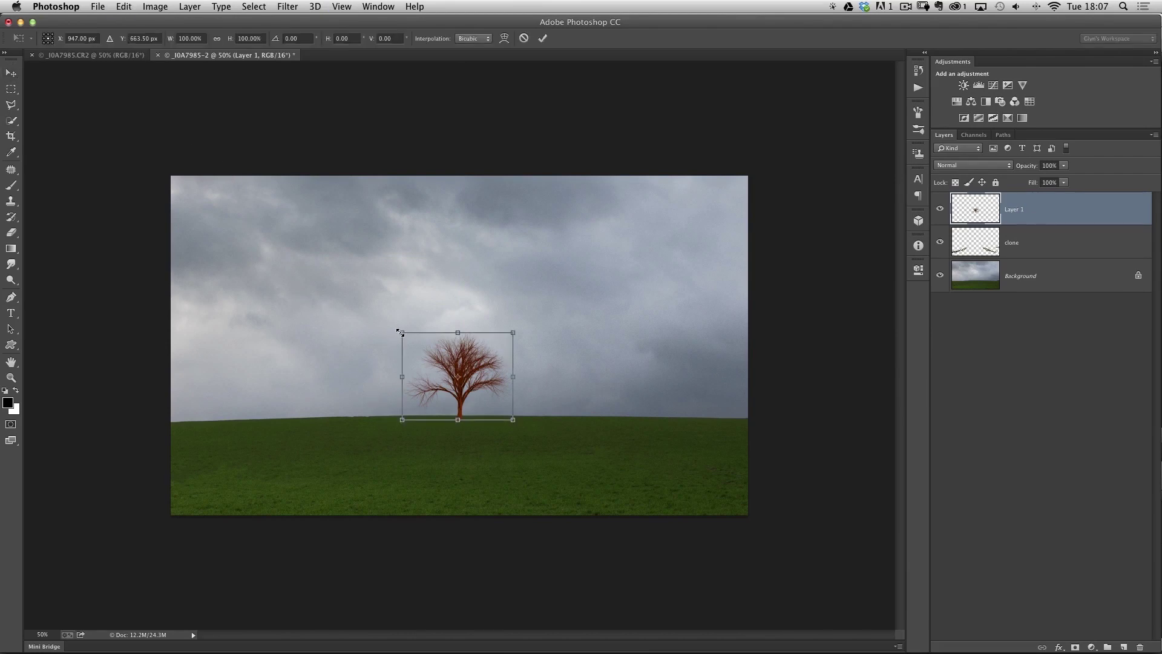
drag(402, 332, 402, 340)
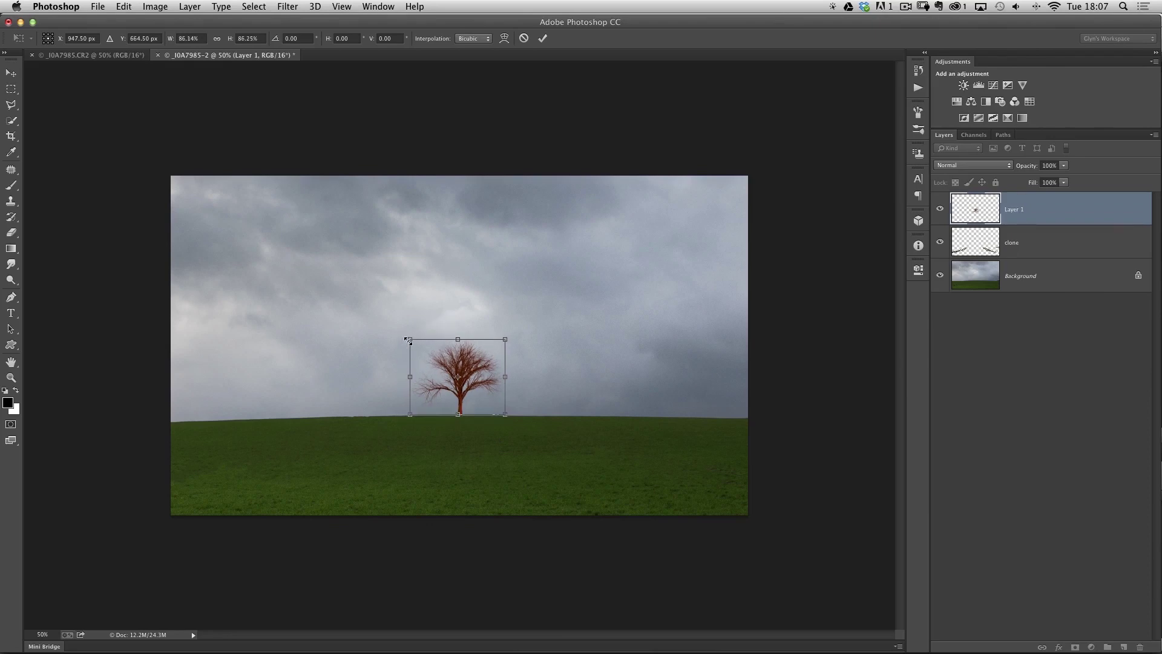
key(Return)
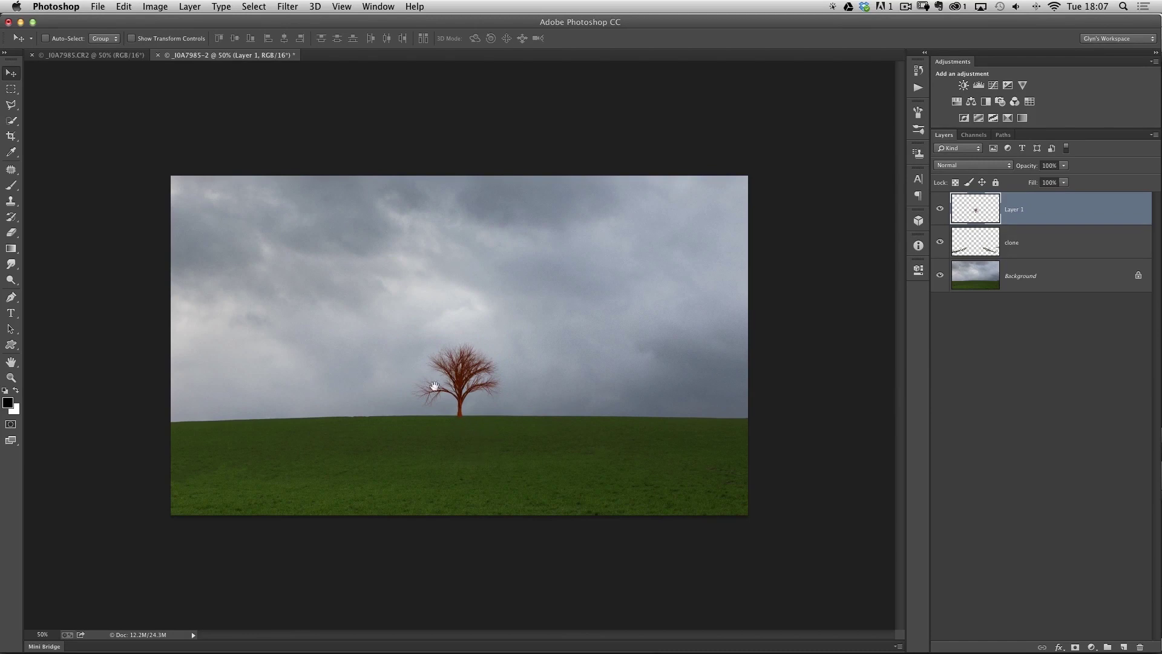
Step: Rename the tree's layer "tree" and add a white layer mask to it
scroll(492, 446, up, 5)
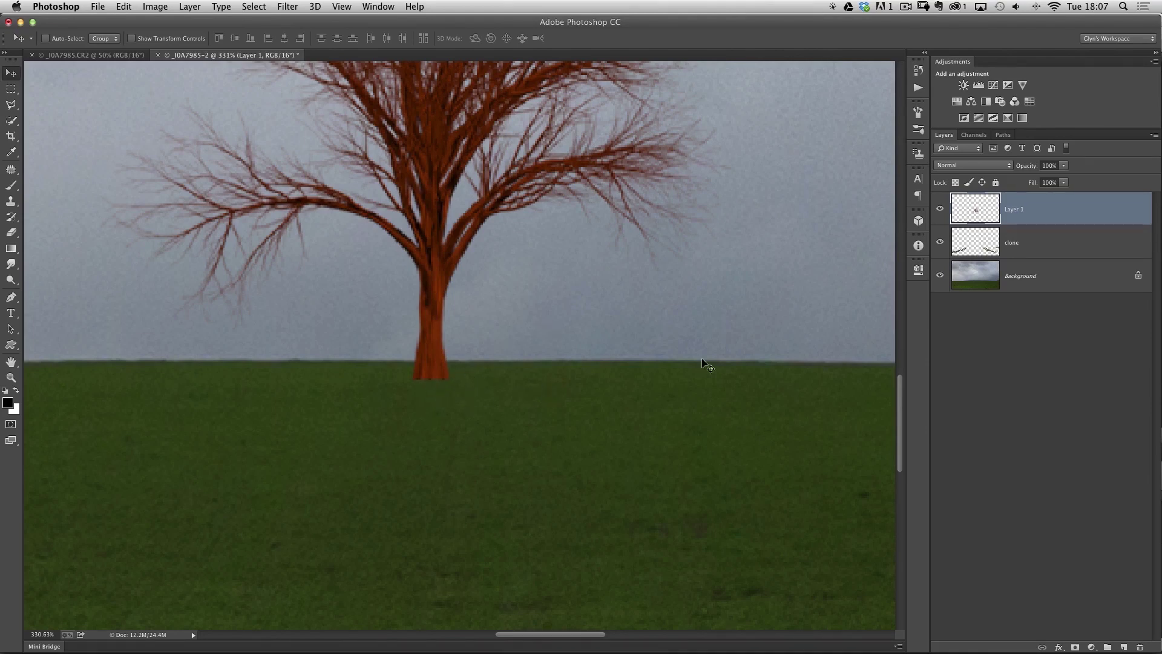
double_click(1019, 209)
text(tree)
key(Return)
click(1075, 647)
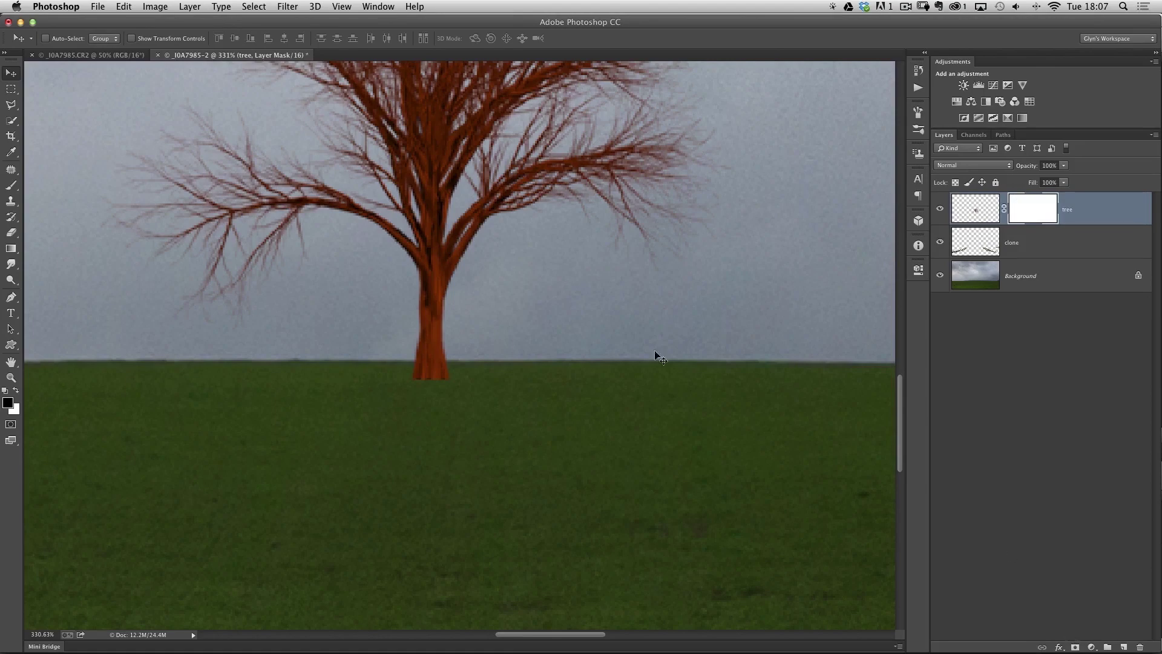
Step: Choose the 134 px grass-shaped brush tip for painting on the tree layer's mask
key(b)
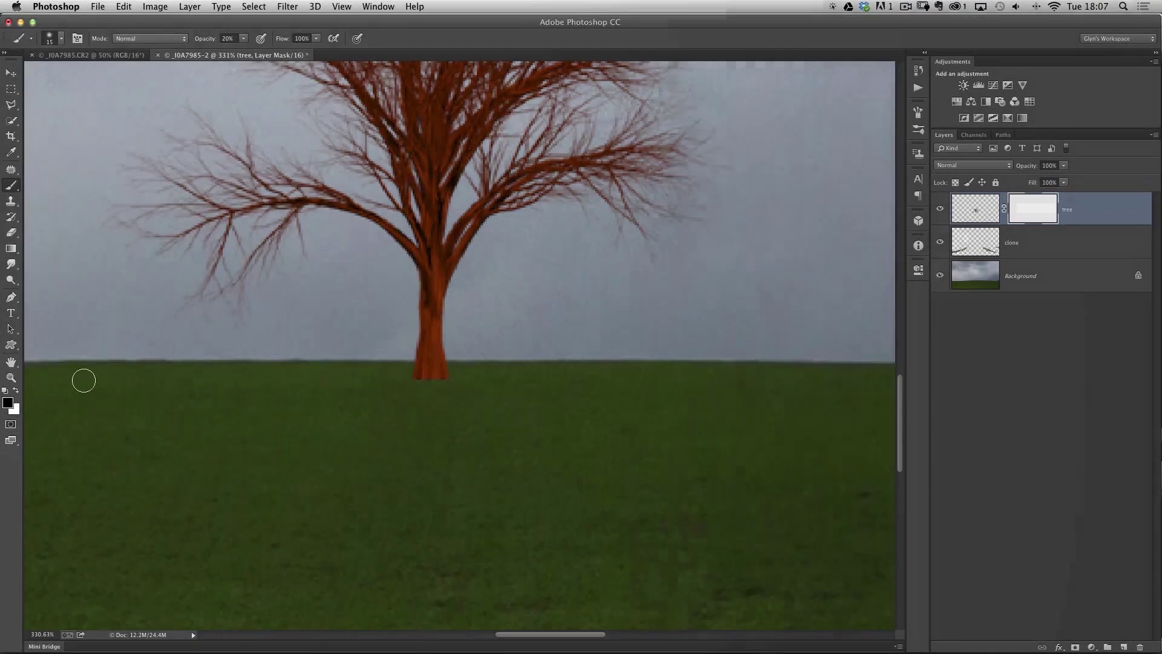
click(62, 38)
scroll(163, 346, down, 5)
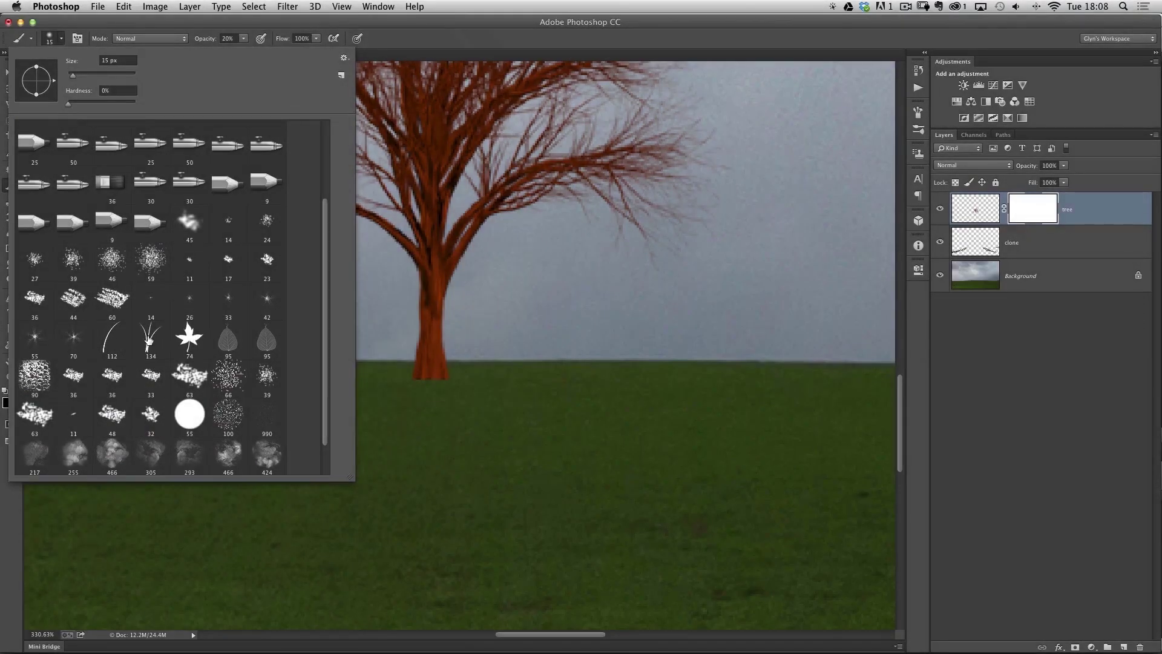
click(148, 341)
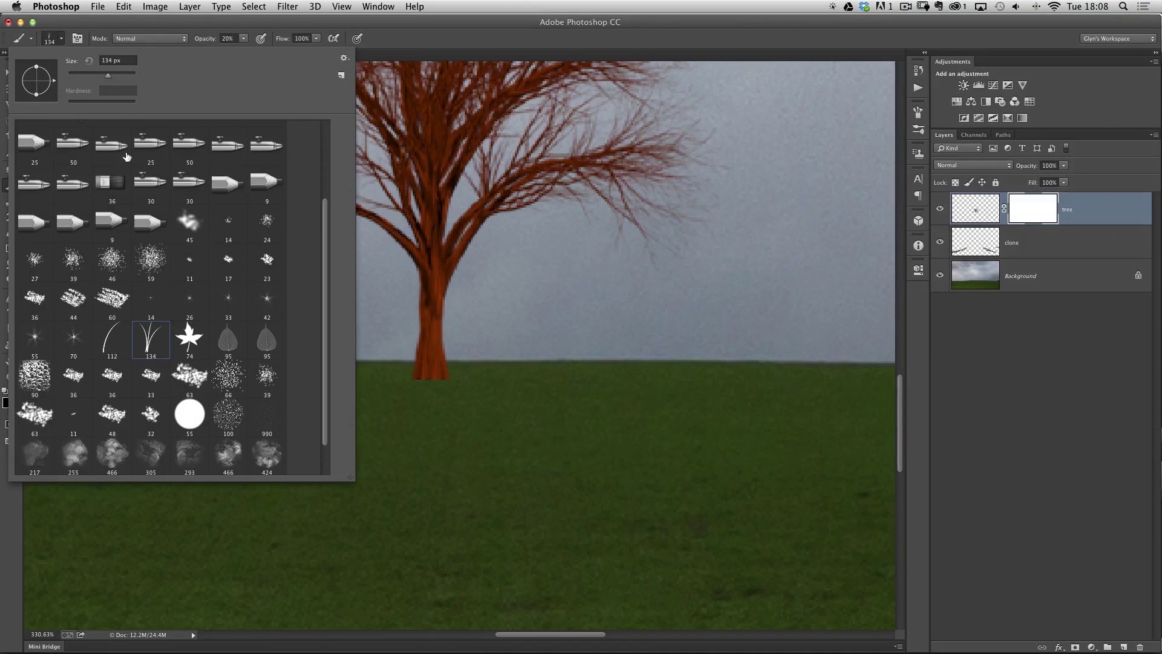
Step: Turn off the grass brush's Shape Dynamics, Scattering, Color Dynamics and Transfer, and set its spacing to 44%
click(918, 112)
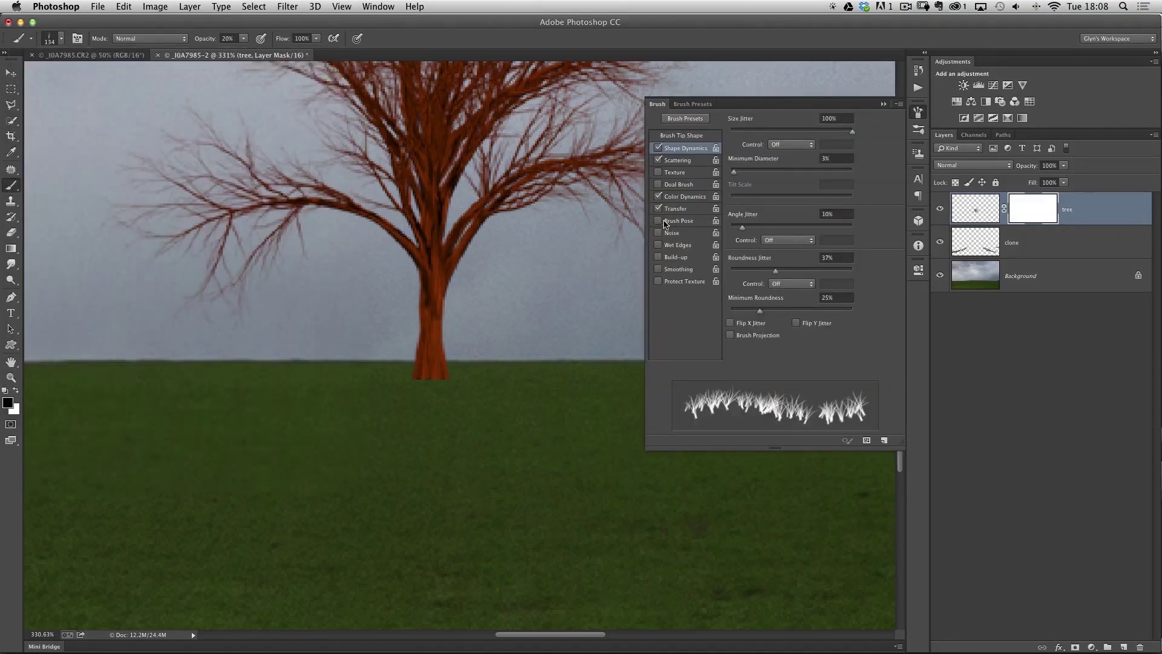
click(659, 197)
click(660, 161)
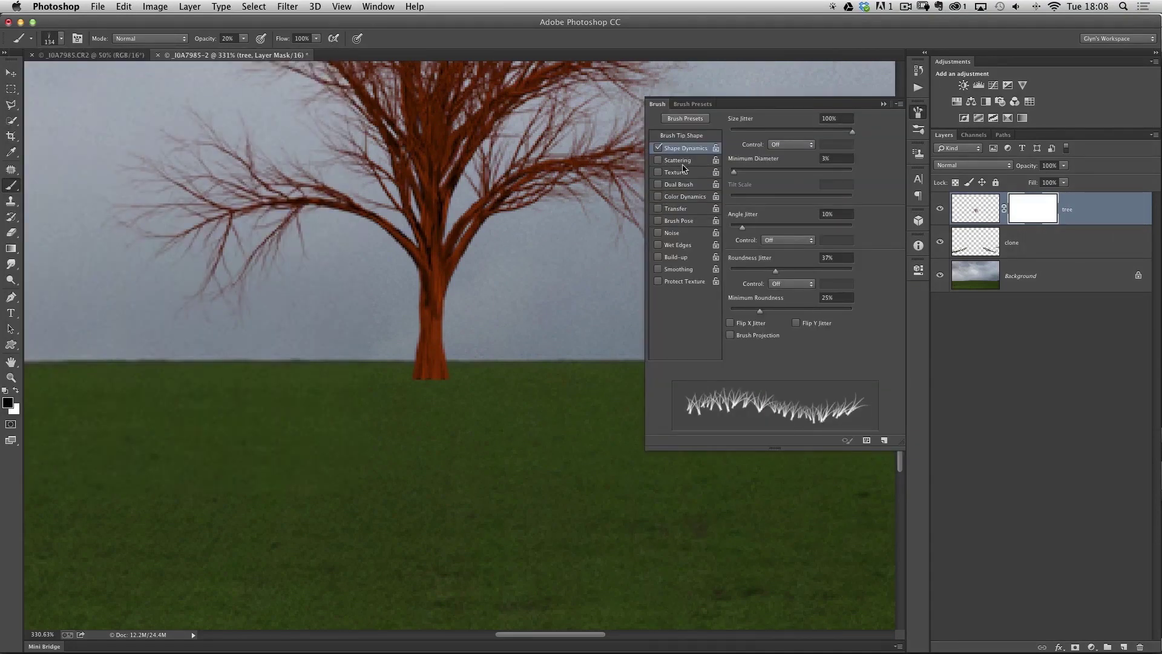
click(658, 148)
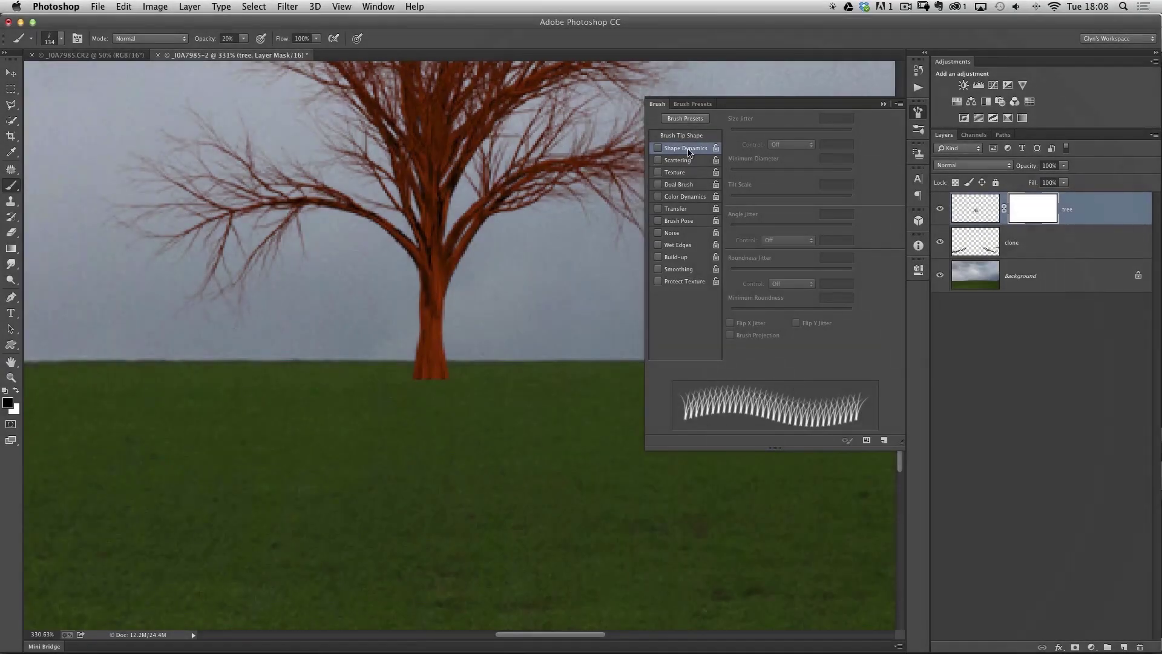
click(683, 137)
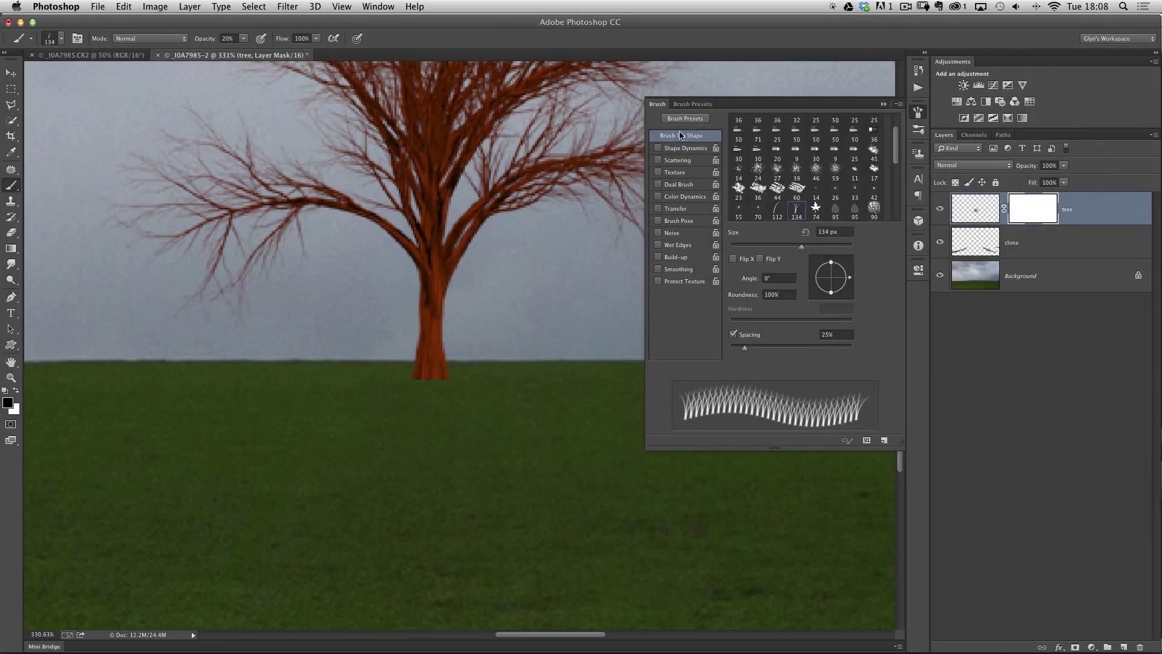
drag(744, 351, 757, 352)
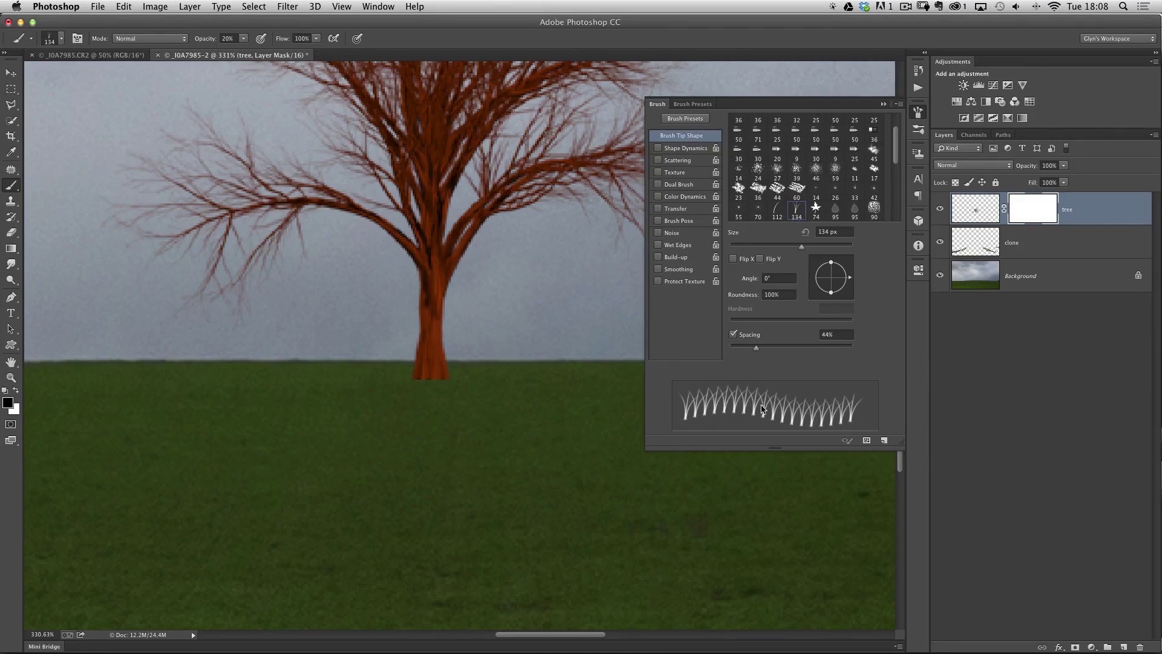
click(920, 113)
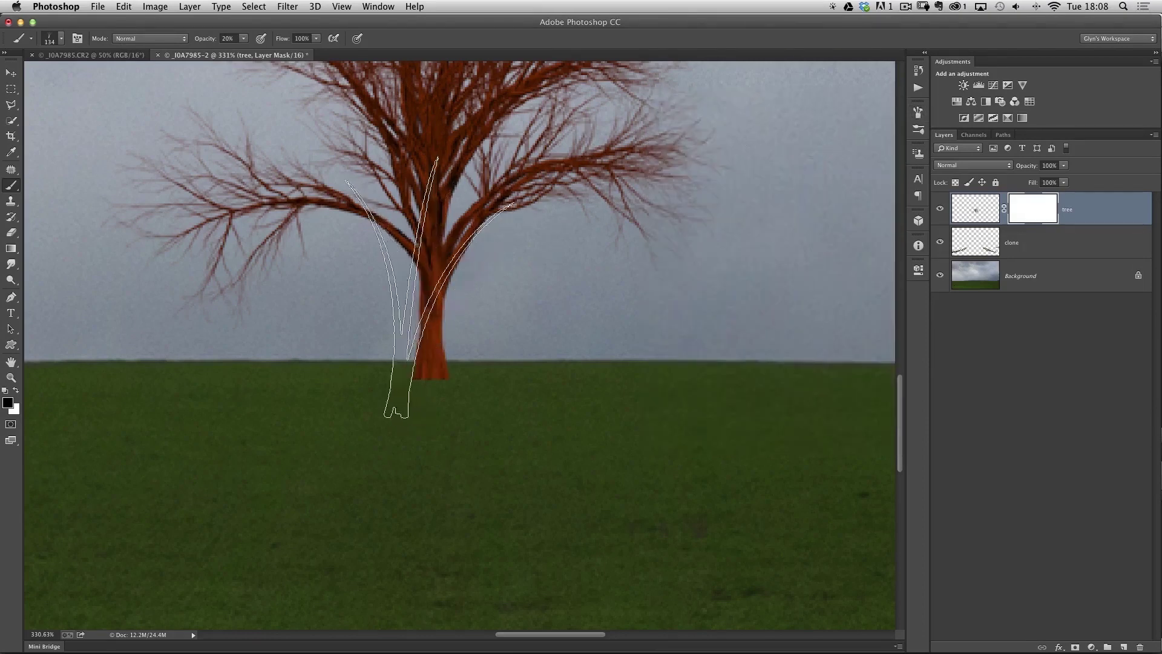
Step: Paint black on the tree mask along the trunk's base with the grass brush at 100% opacity and about 10 px to blend it into the field
drag(203, 38, 260, 38)
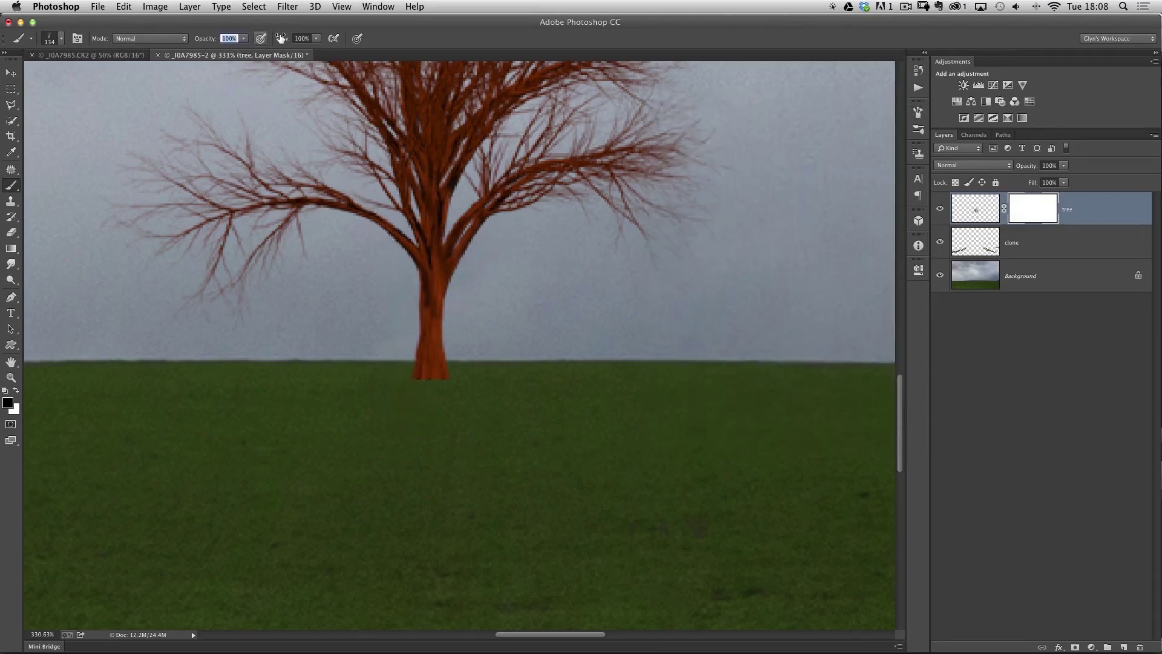
key(bracketleft)
key(bracketleft)
key(bracketleft)
key(bracketleft)
key(bracketleft)
key(bracketleft)
key(bracketleft)
key(bracketleft)
key(bracketleft)
key(bracketleft)
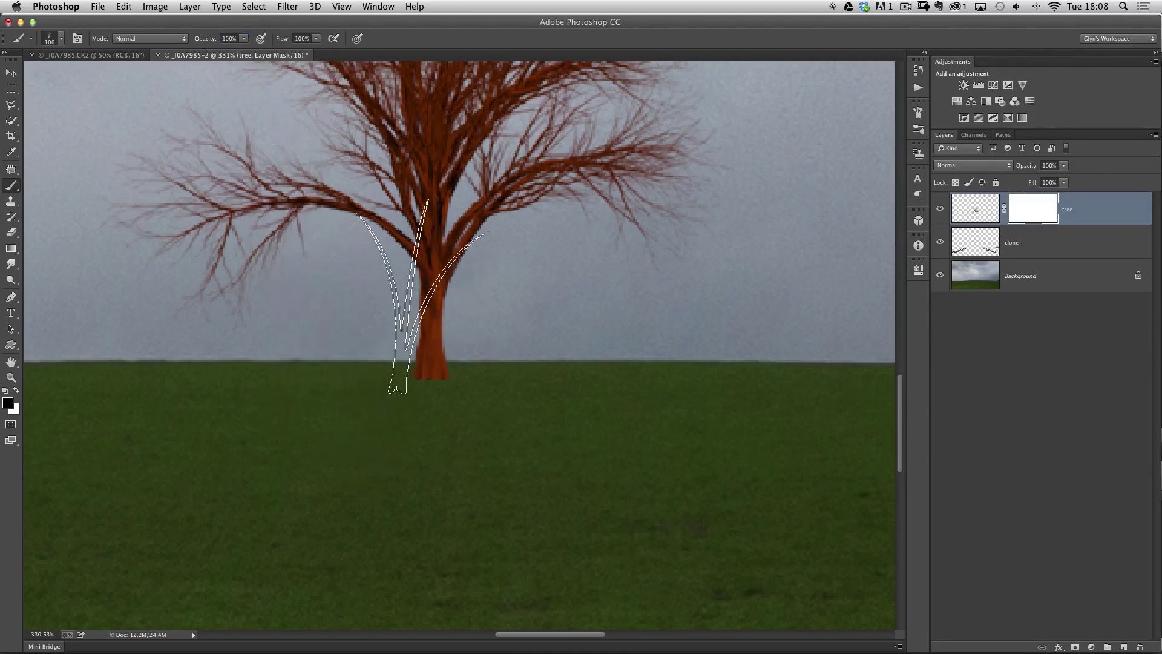
key(bracketleft)
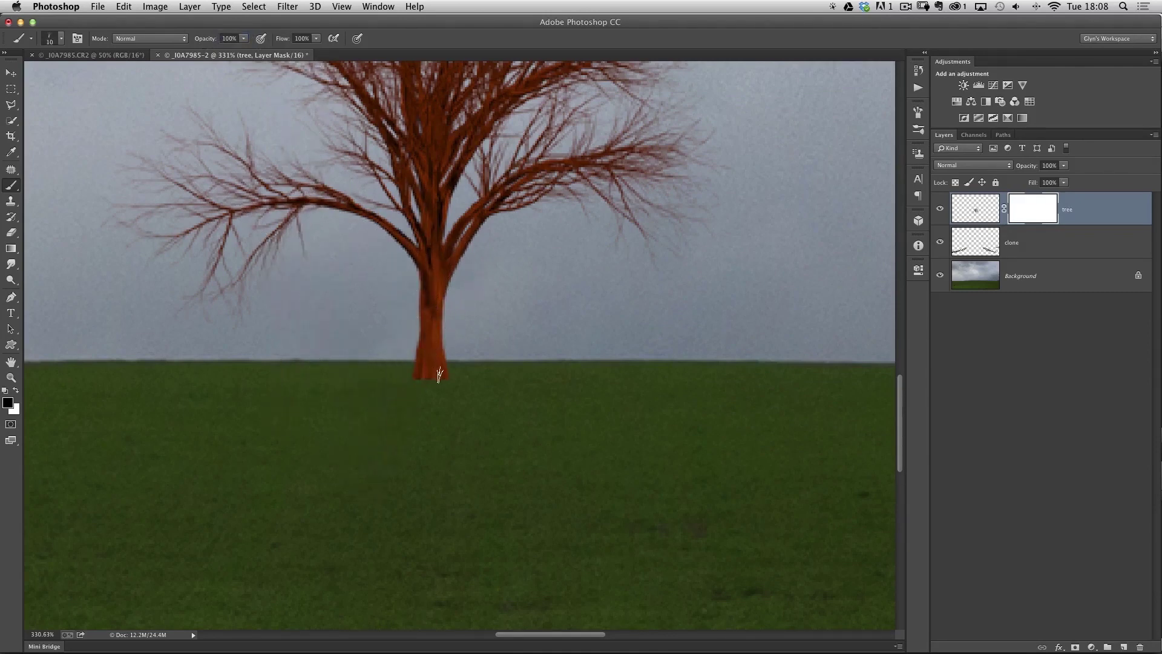
drag(444, 373, 431, 373)
key(bracketleft)
scroll(334, 400, down, 4)
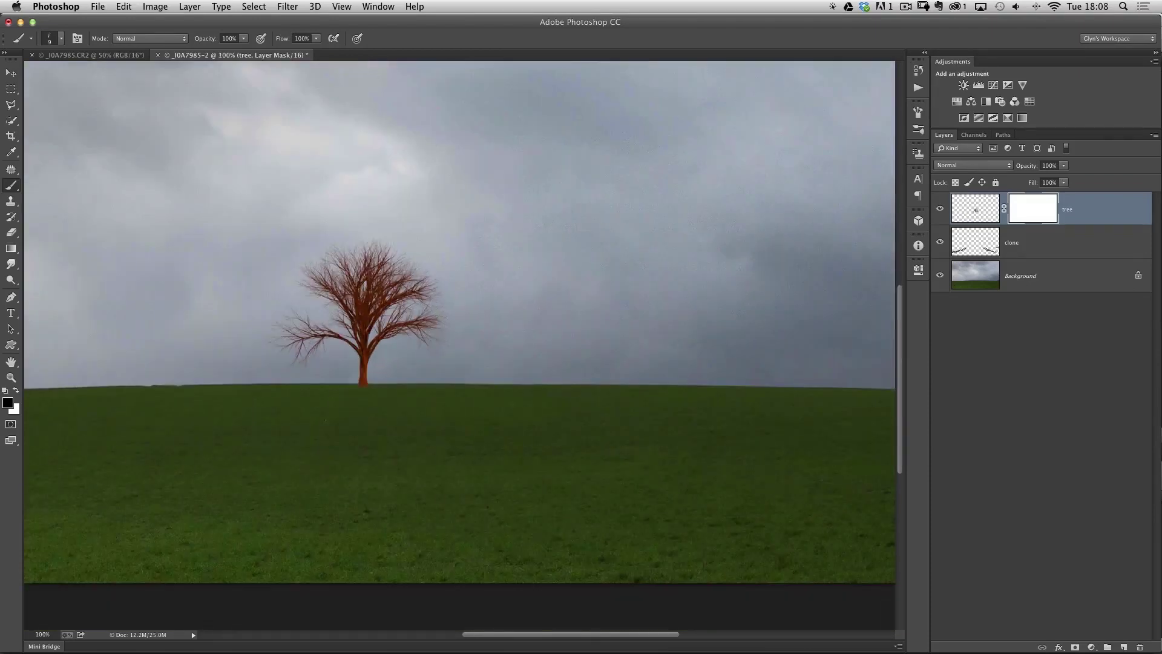
scroll(366, 395, up, 3)
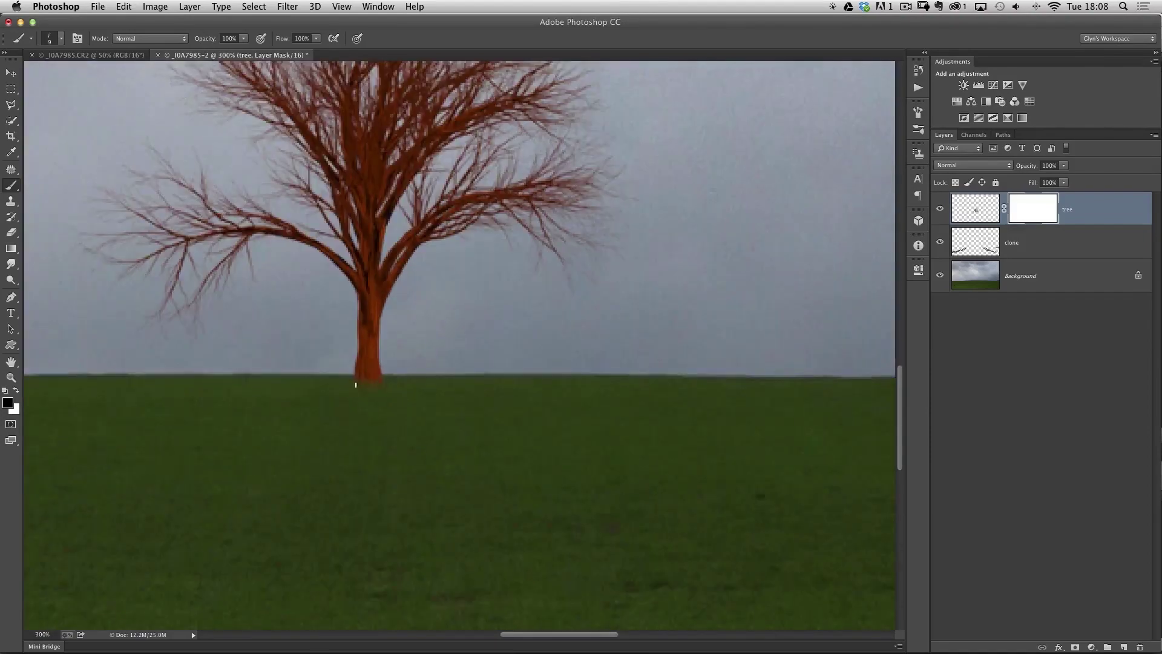
scroll(380, 374, down, 3)
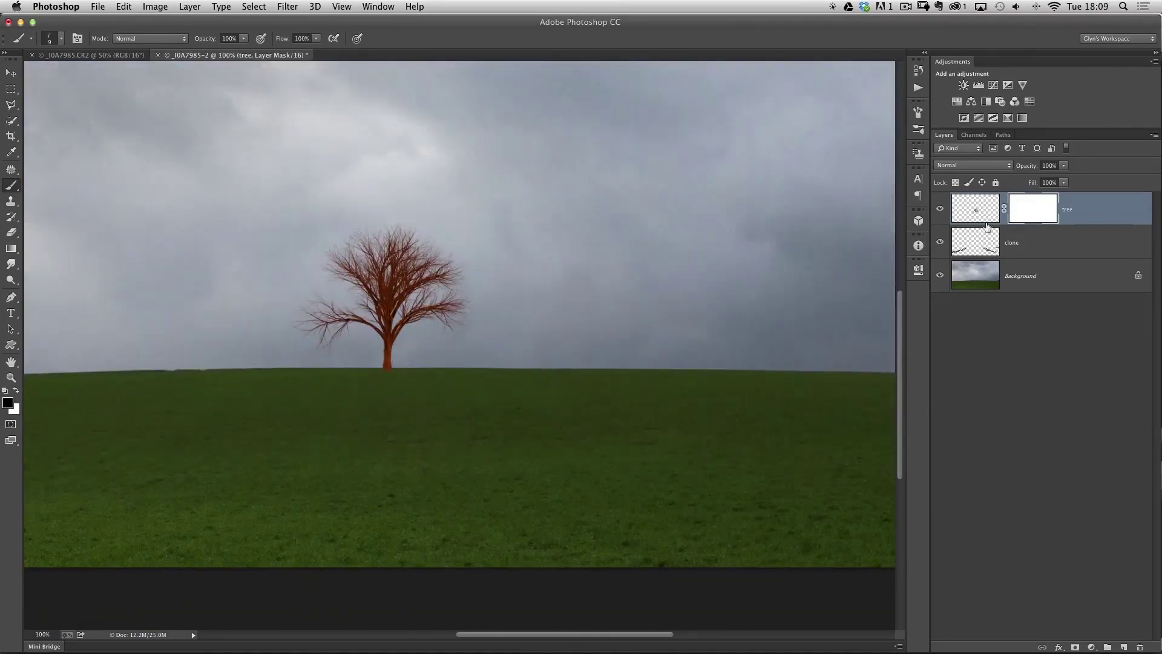
Step: Darken the tree itself, not its mask, with a Levels adjustment that sets the midtone input to 0.51
click(969, 211)
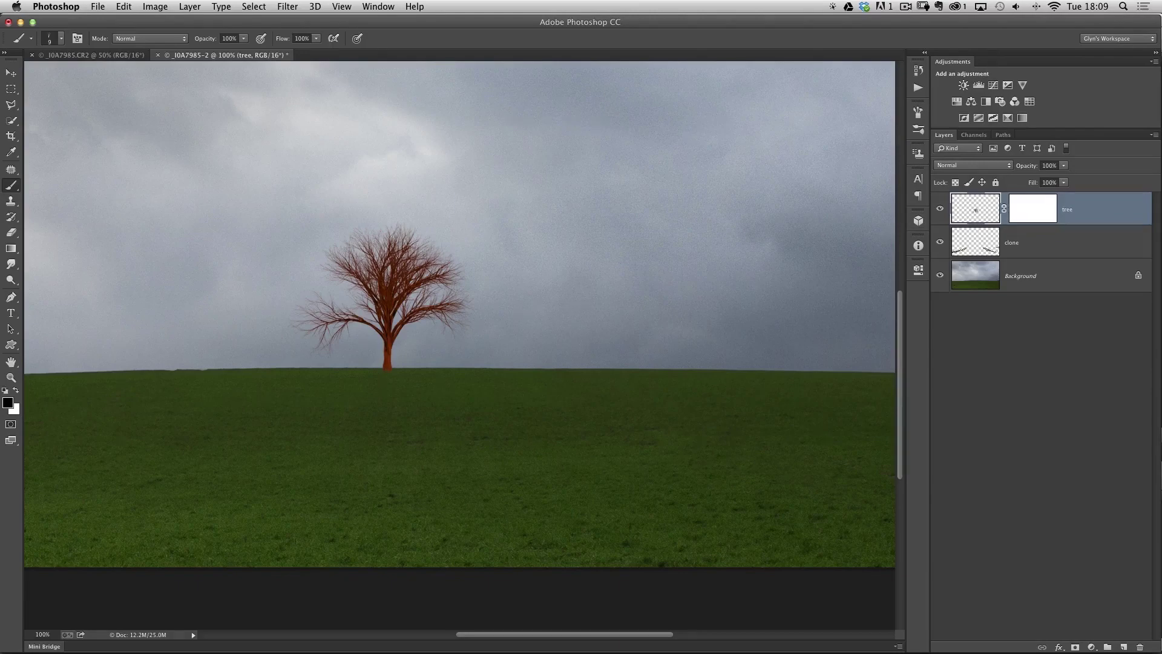
click(158, 6)
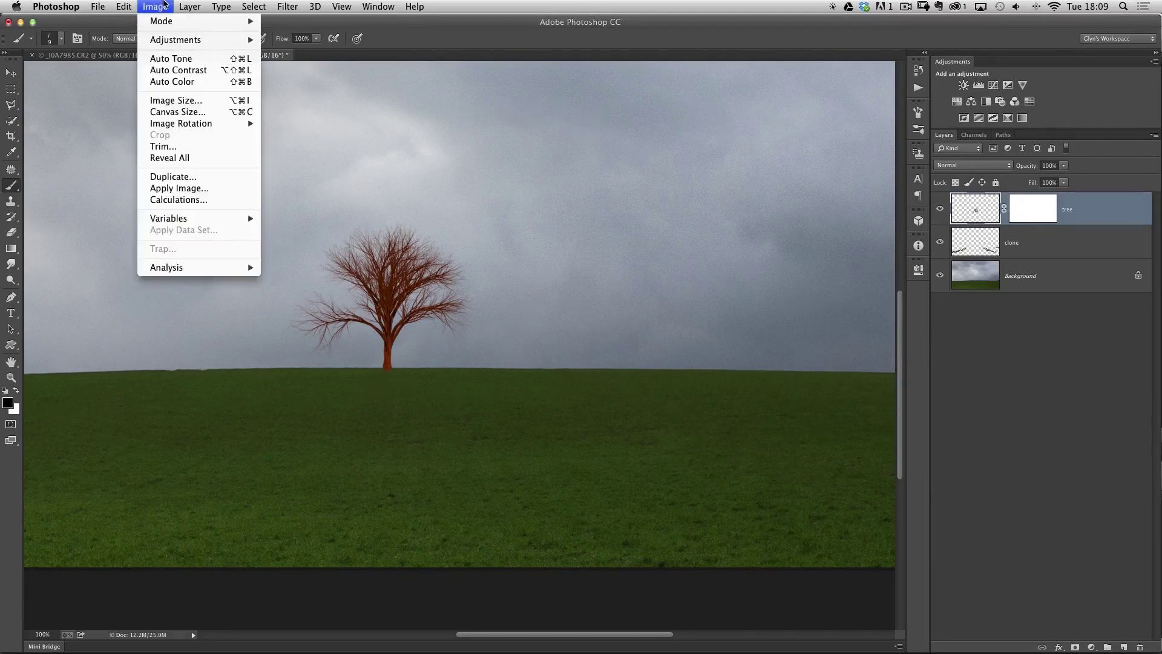
click(295, 49)
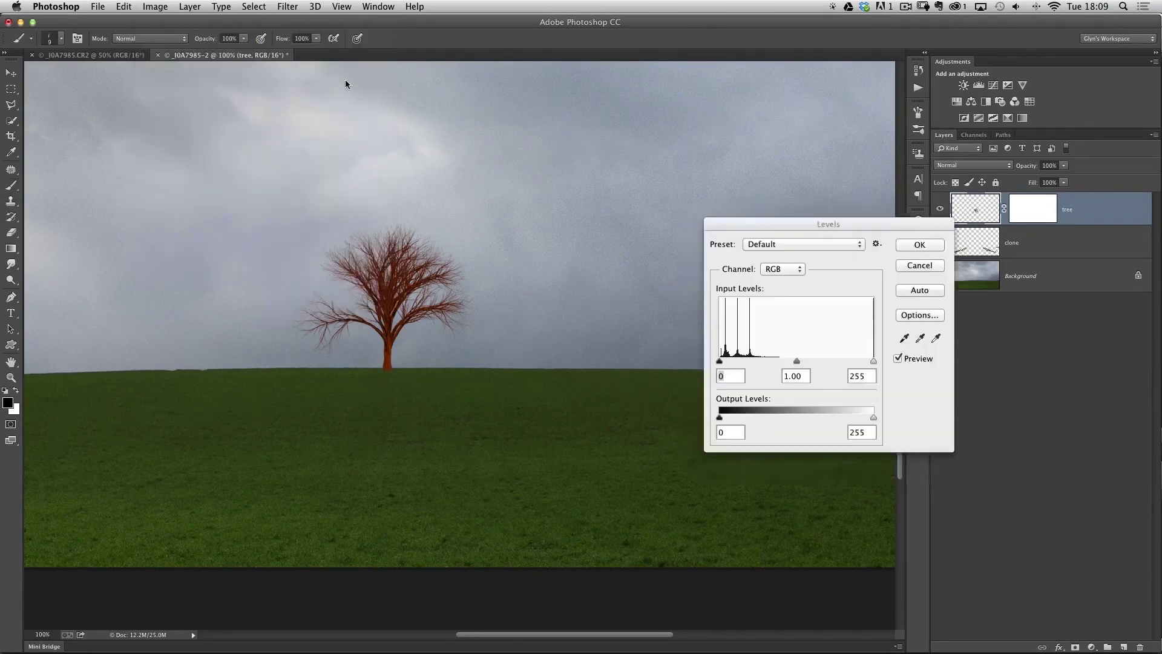
drag(797, 362, 826, 365)
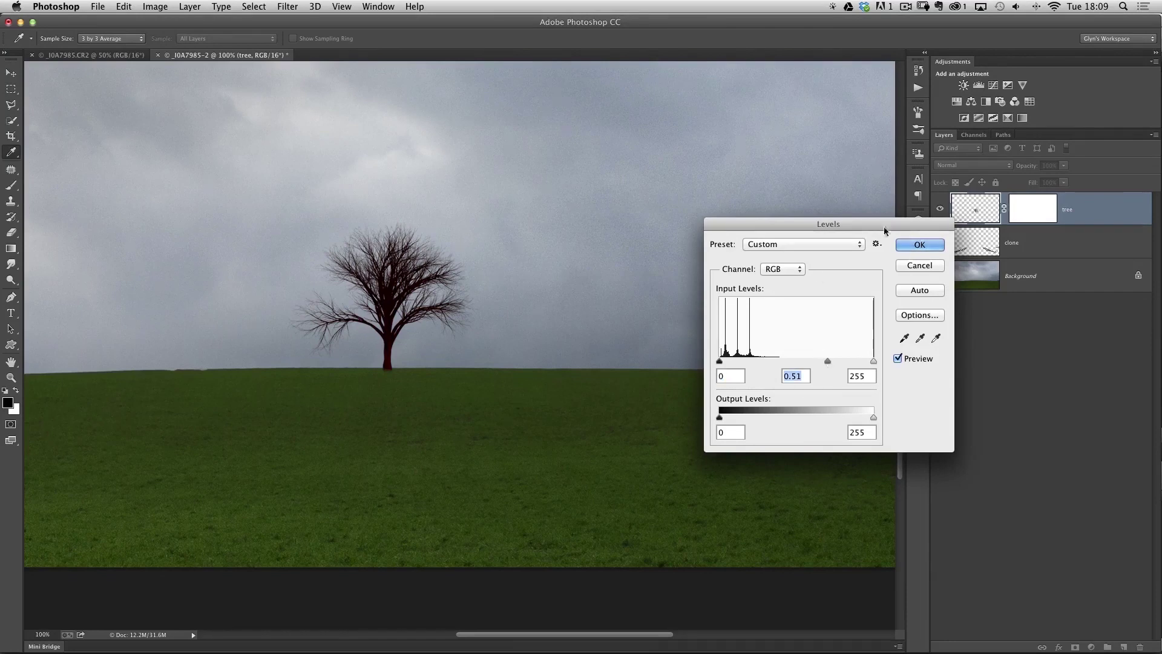
click(920, 244)
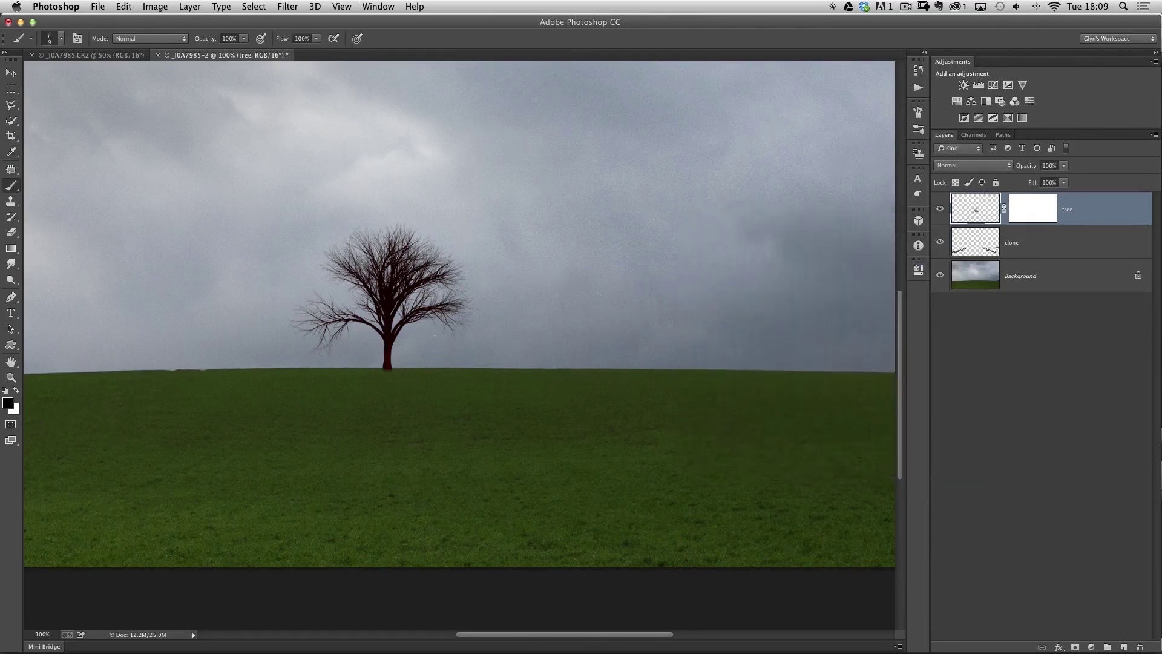
Step: Add a new empty layer above the tree layer and load the tree's outline as a selection
drag(381, 153, 384, 306)
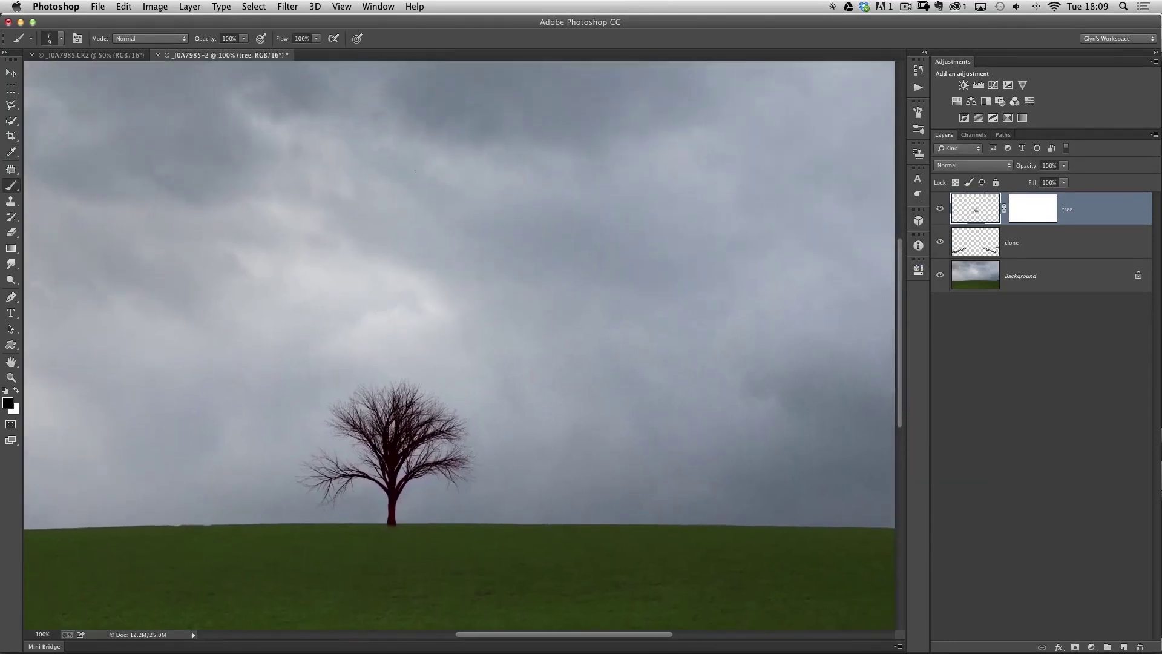
drag(370, 352, 381, 103)
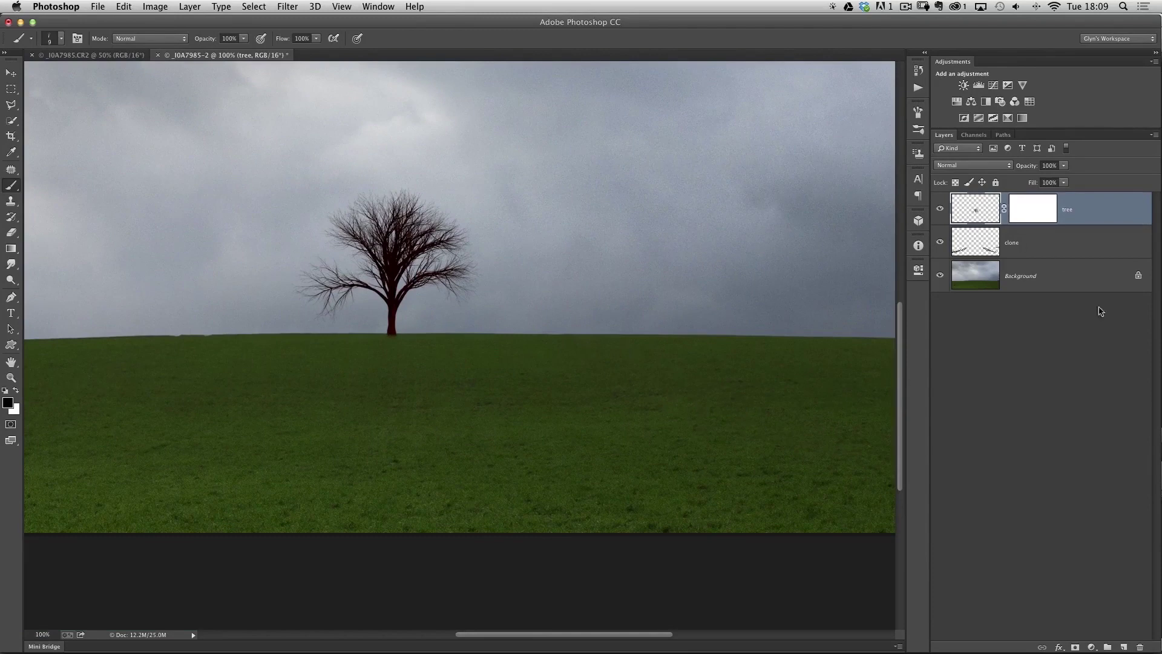
click(1123, 647)
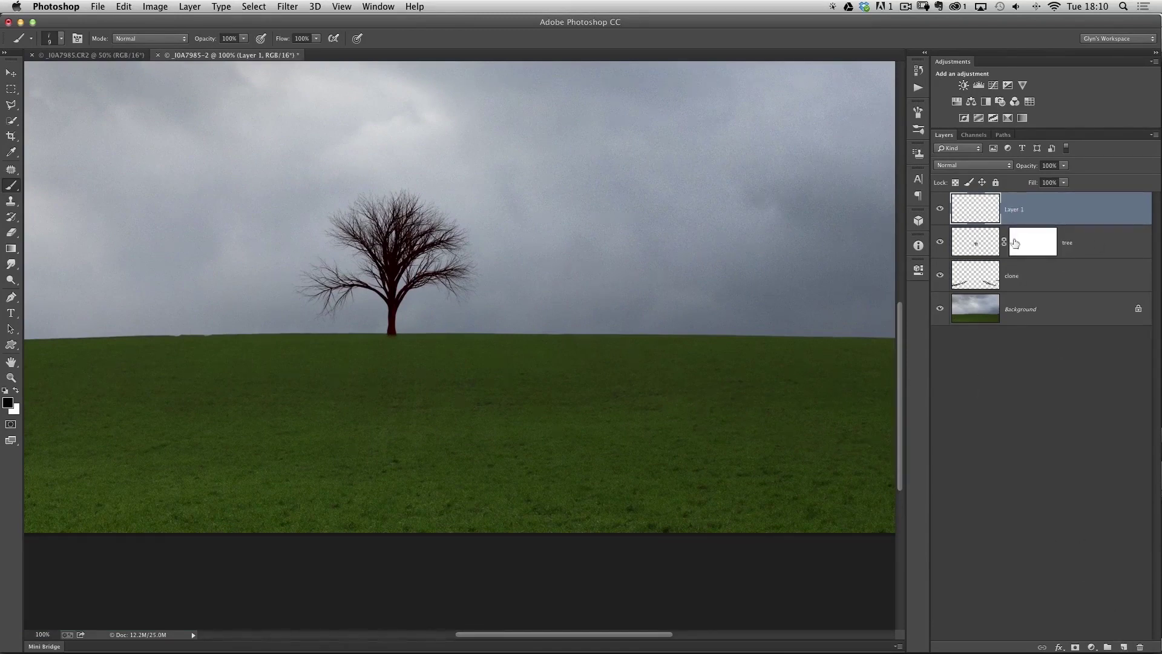
super+click(976, 245)
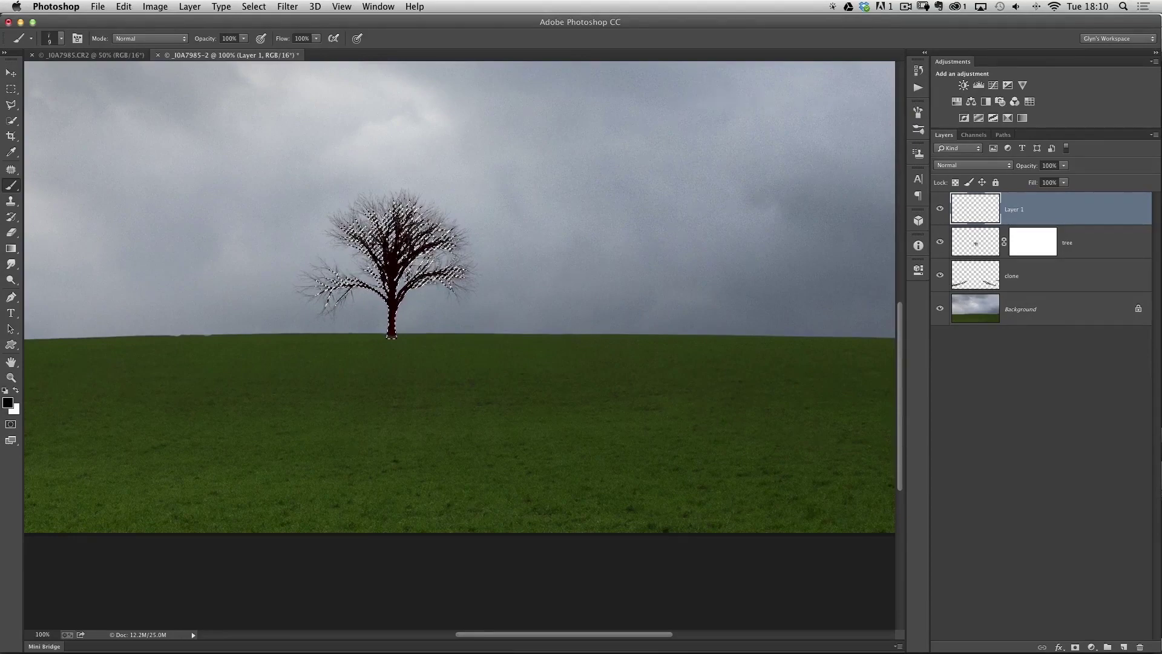
super+click(396, 261)
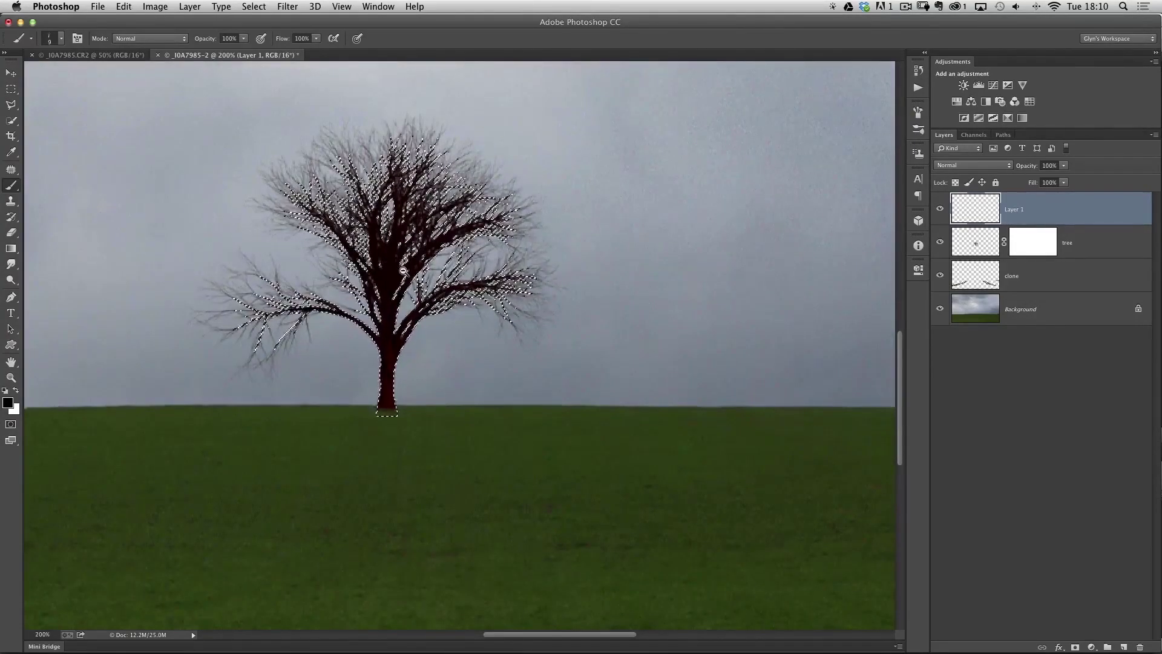
key(super+minus)
key(super+minus)
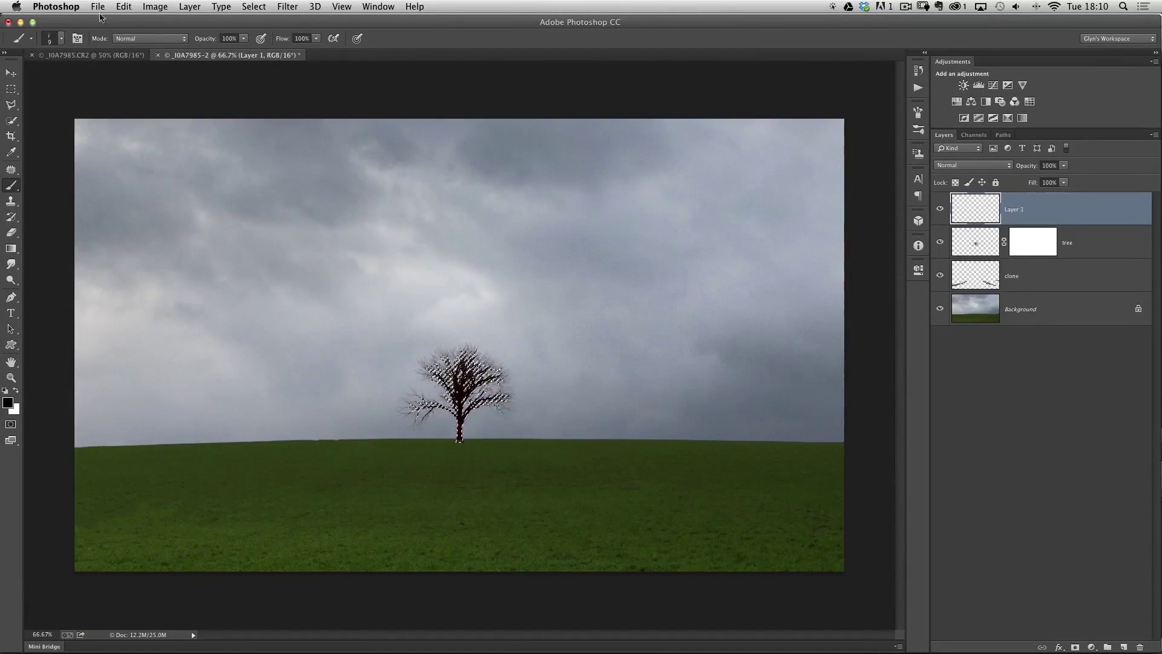
Step: Fill the tree-shaped selection on the new layer with black, then deselect
click(123, 6)
click(151, 189)
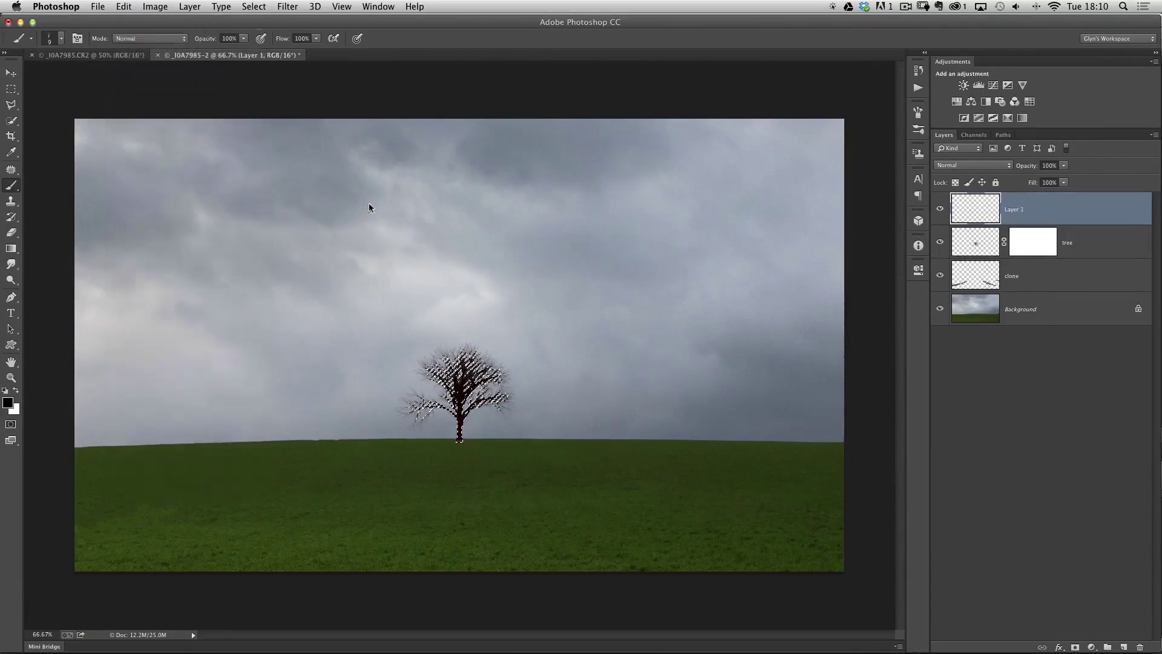
click(540, 206)
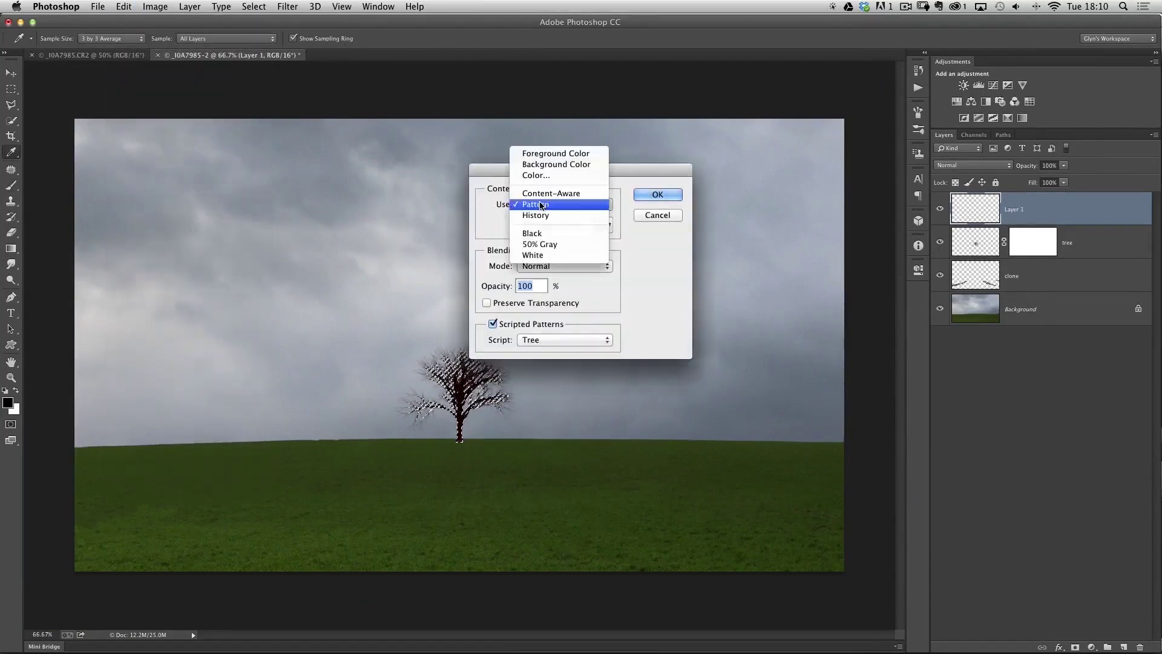
click(533, 233)
key(b)
click(650, 193)
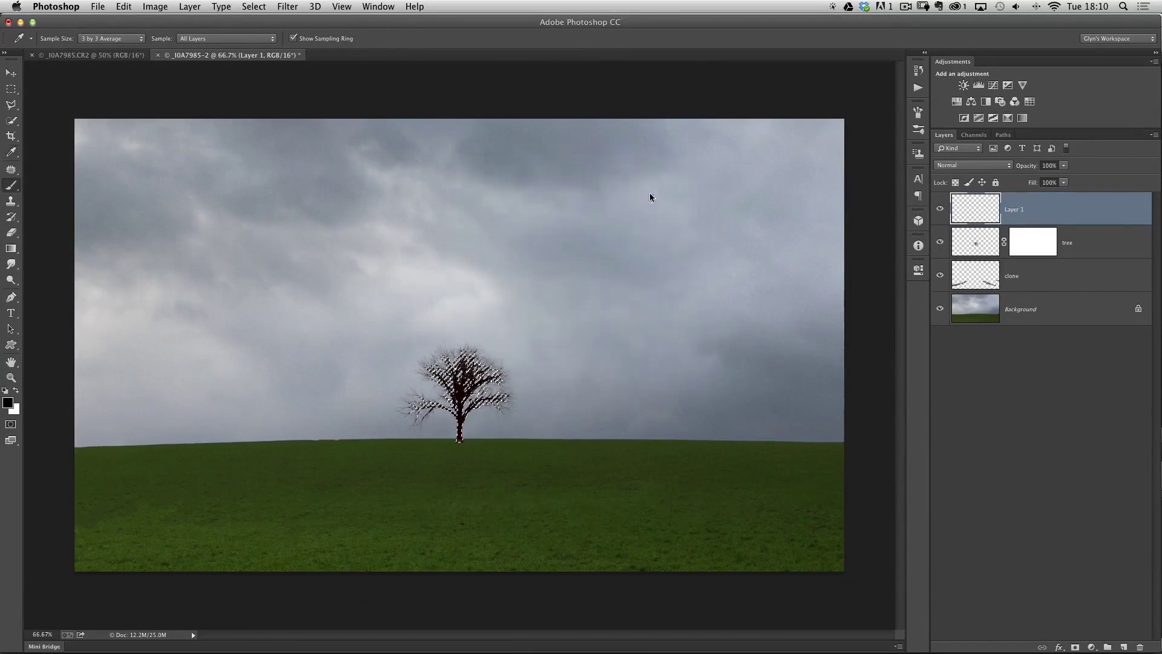
click(254, 7)
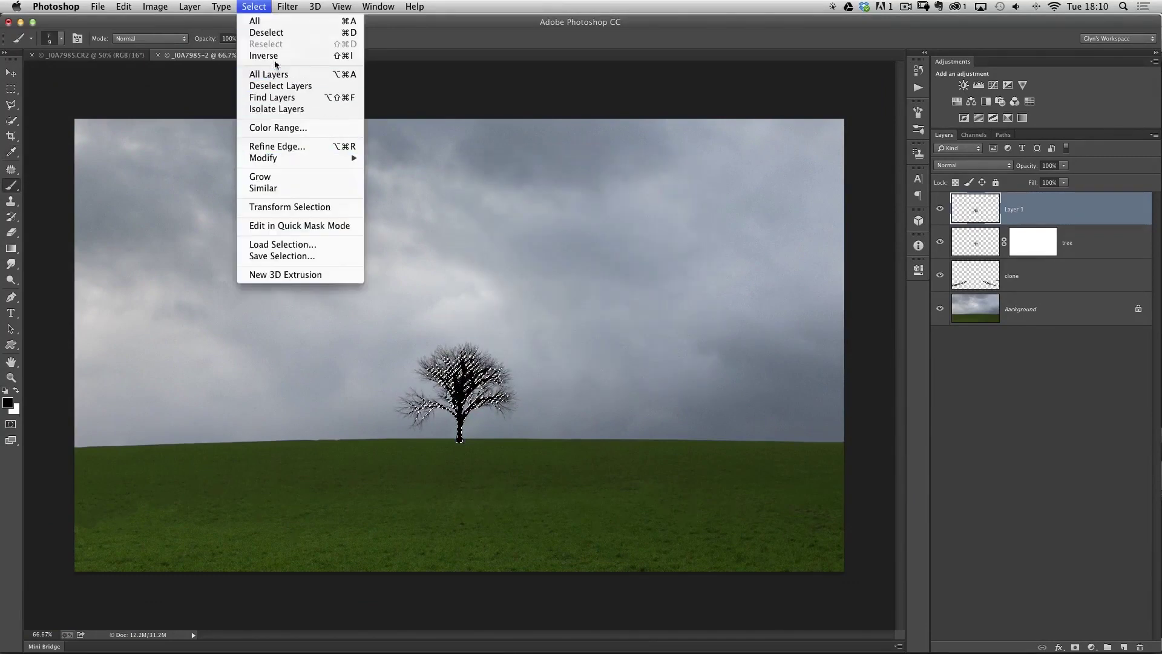
click(269, 34)
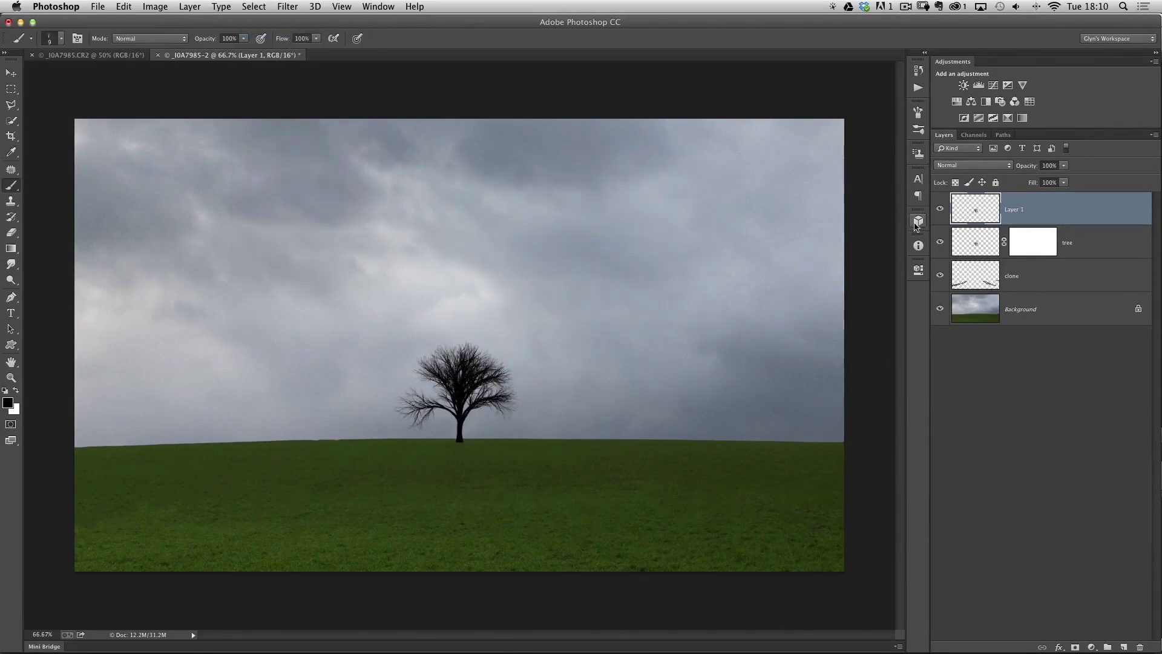
Step: Check the black tree layer on its own, restore the other layers' visibility and rename it "shadow"
alt+click(941, 220)
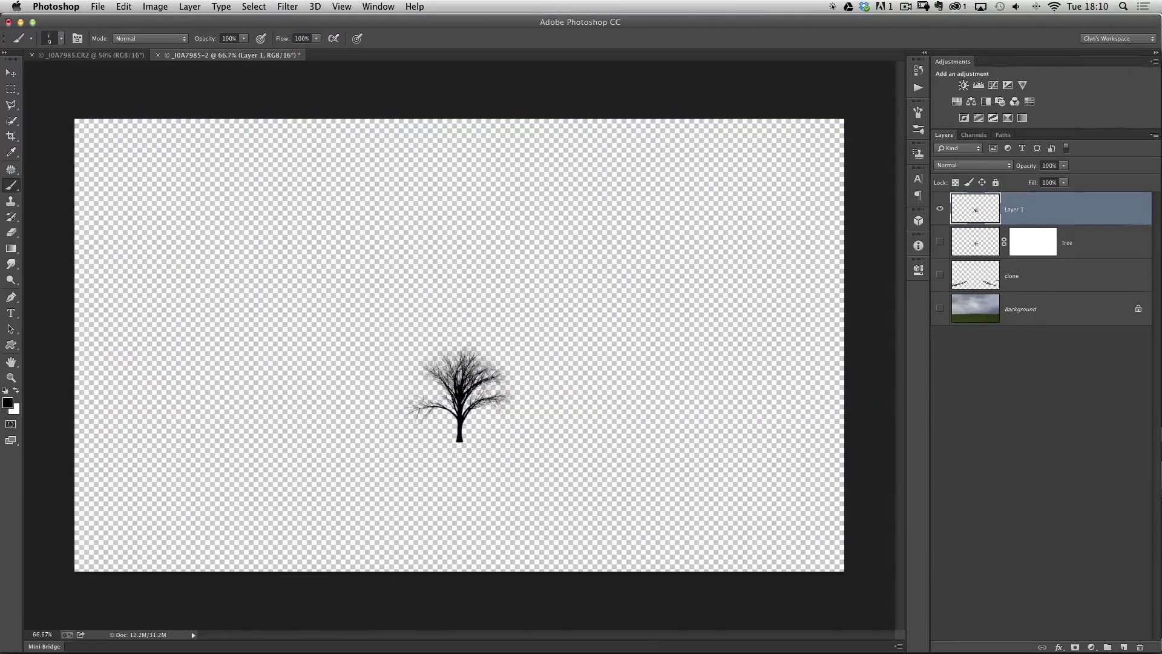
alt+click(935, 217)
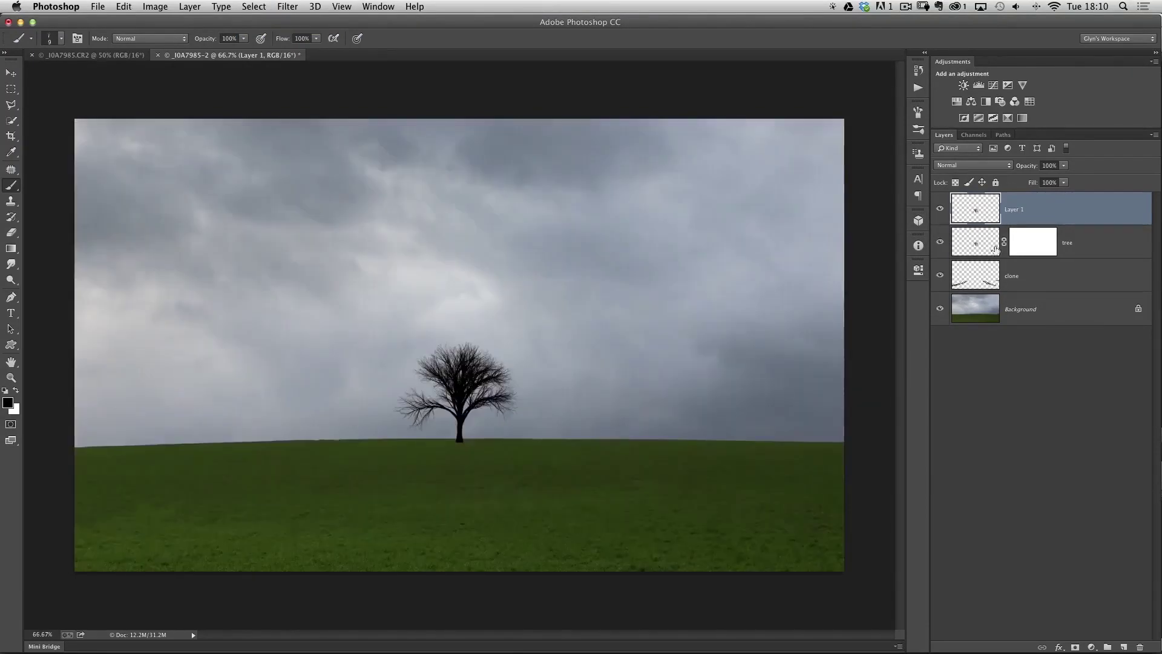
double_click(1016, 211)
text(shadow)
key(Return)
Step: Free Transform the shadow layer, flipping it downward from the trunk's base and squashing it into a flat strip on the grass
click(124, 6)
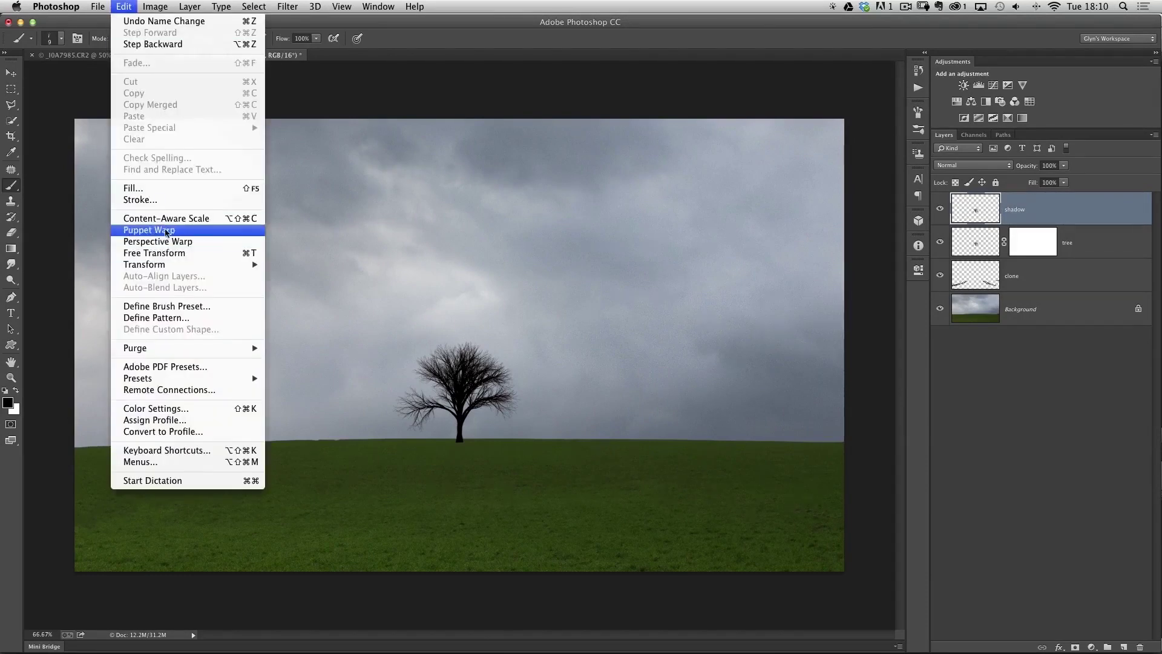
click(162, 253)
drag(457, 340, 498, 488)
key(Return)
Step: Nudge the shadow upward until it meets the base of the tree trunk
key(b)
key(v)
key(Up)
key(Up)
key(Up)
key(Up)
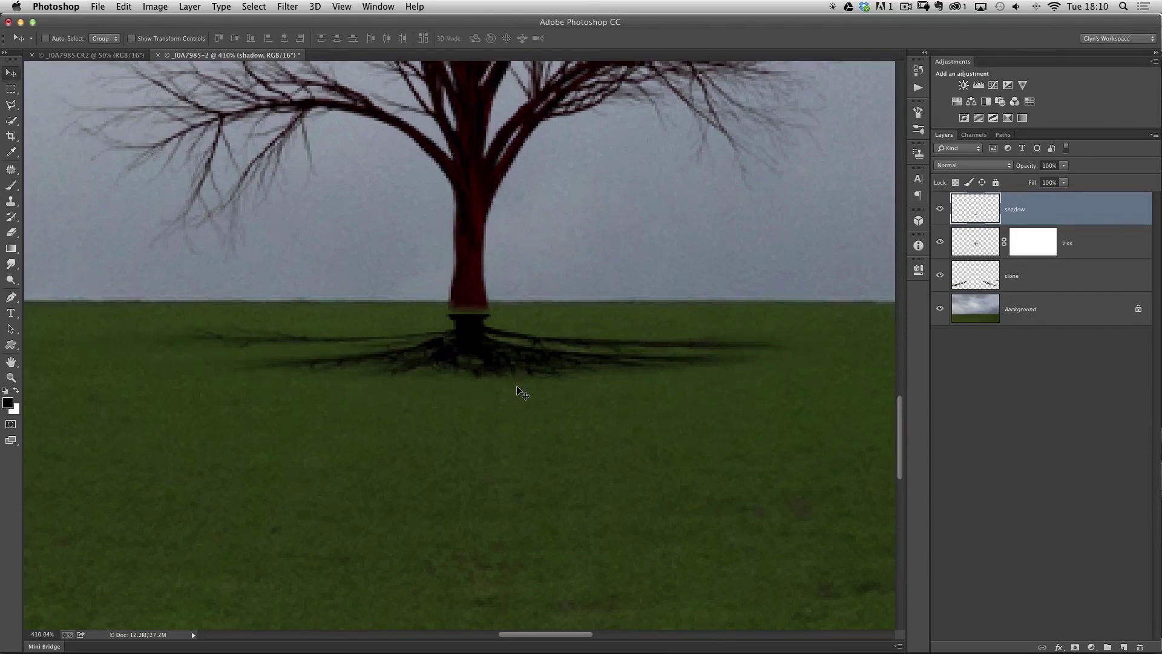
alt+click(436, 389)
alt+click(439, 393)
alt+click(439, 394)
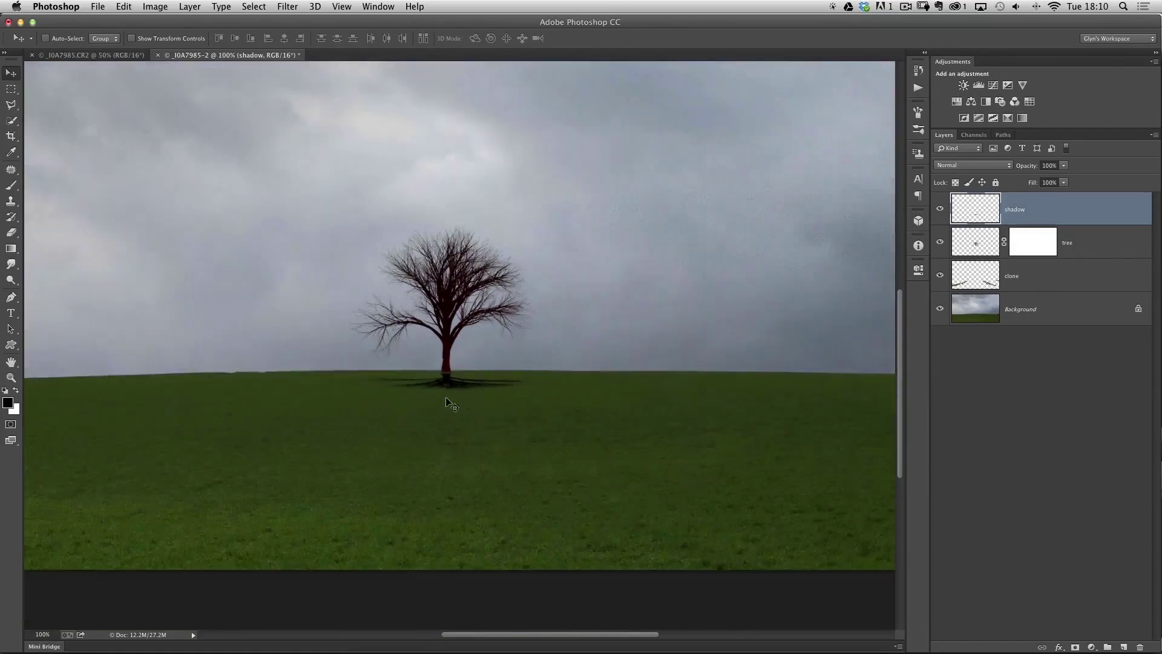
alt+click(423, 343)
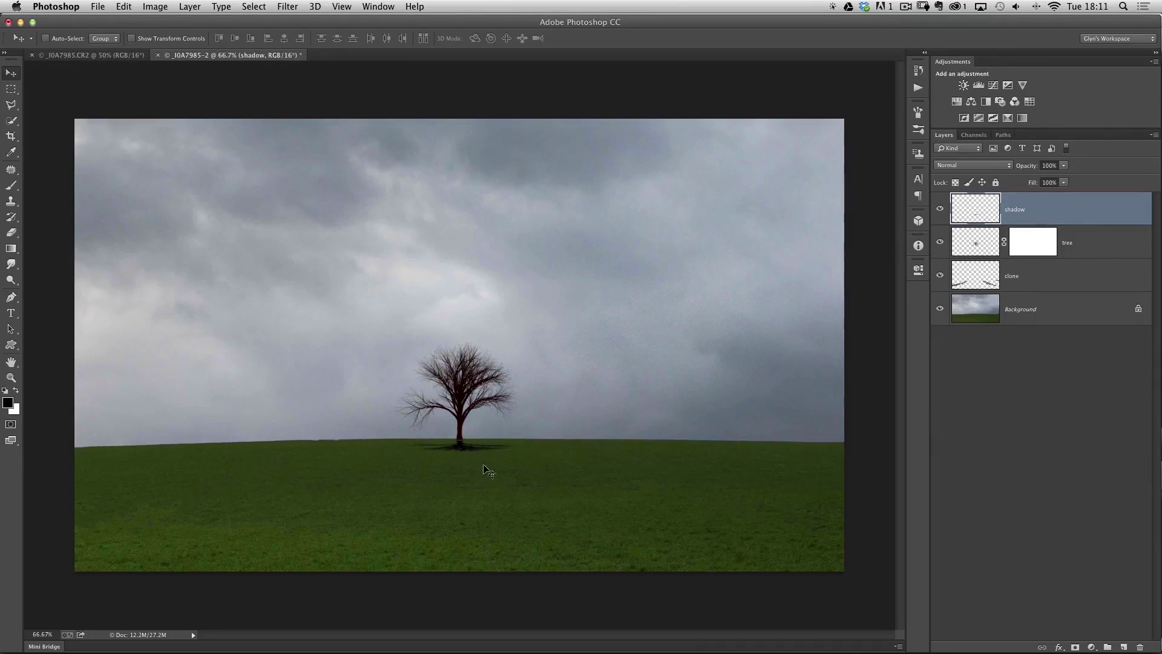
Step: Apply a Perspective transform to the shadow, spreading its near edge symmetrically to about 172.5% width
click(123, 7)
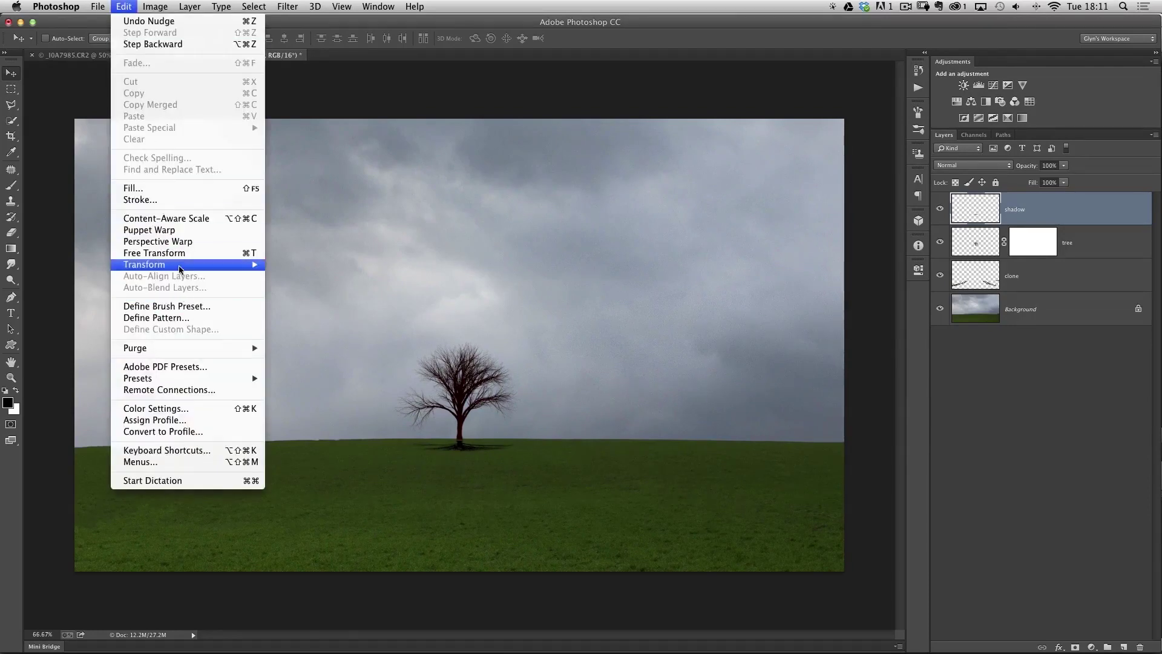
mouse_move(189, 265)
click(310, 330)
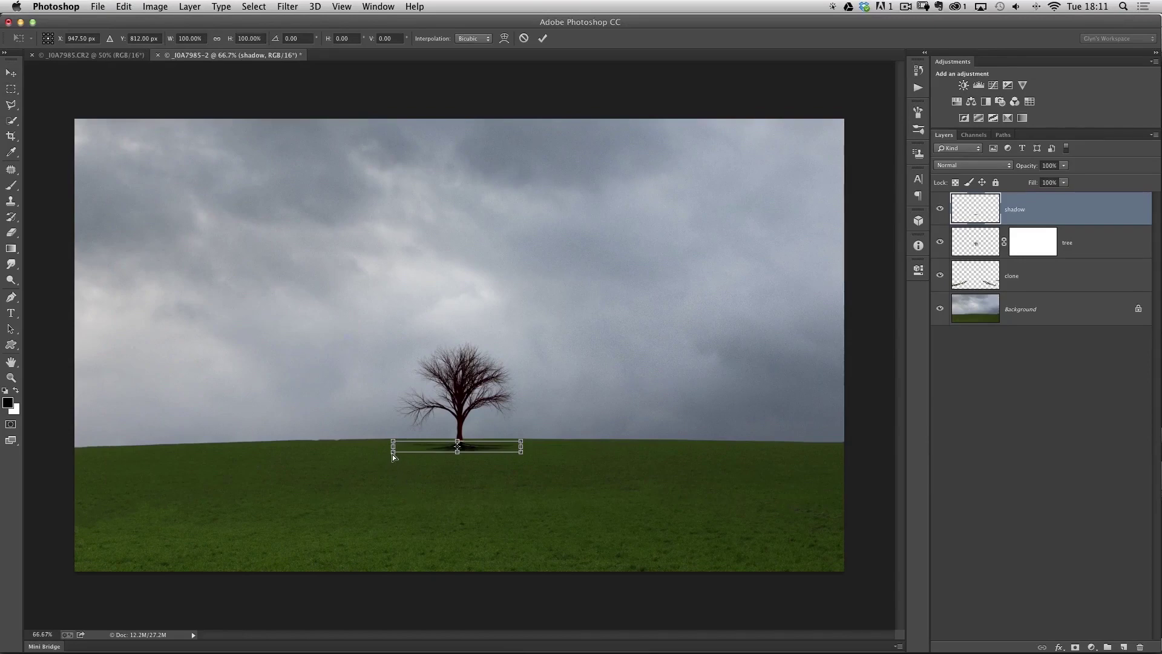
drag(393, 452, 347, 449)
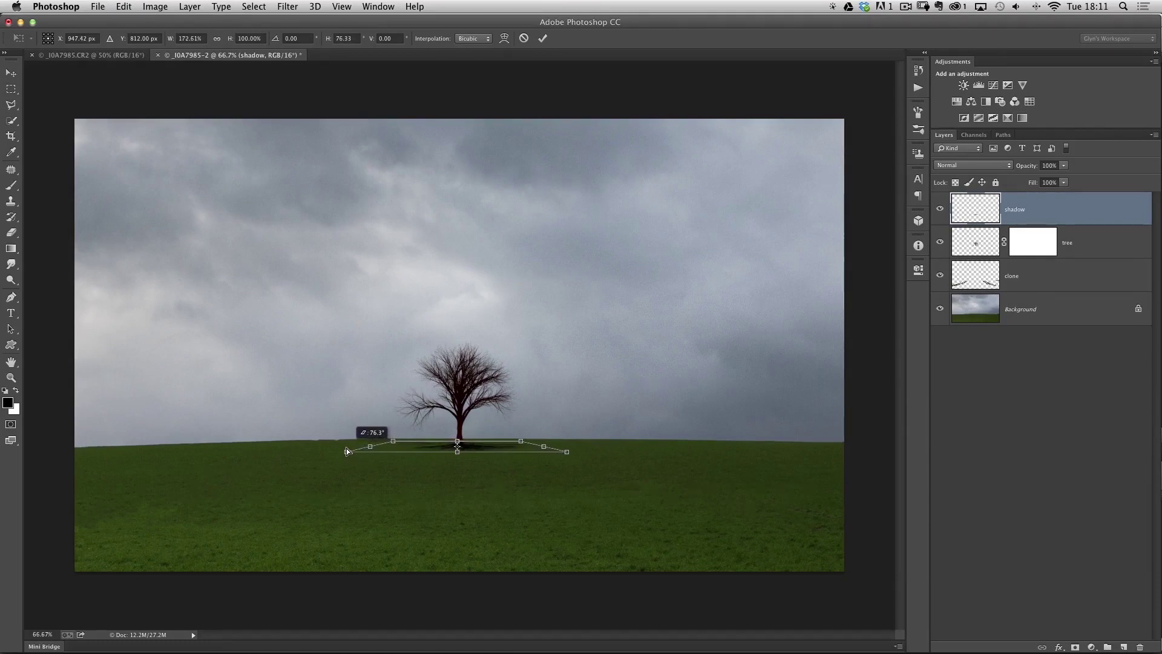
drag(347, 447, 344, 448)
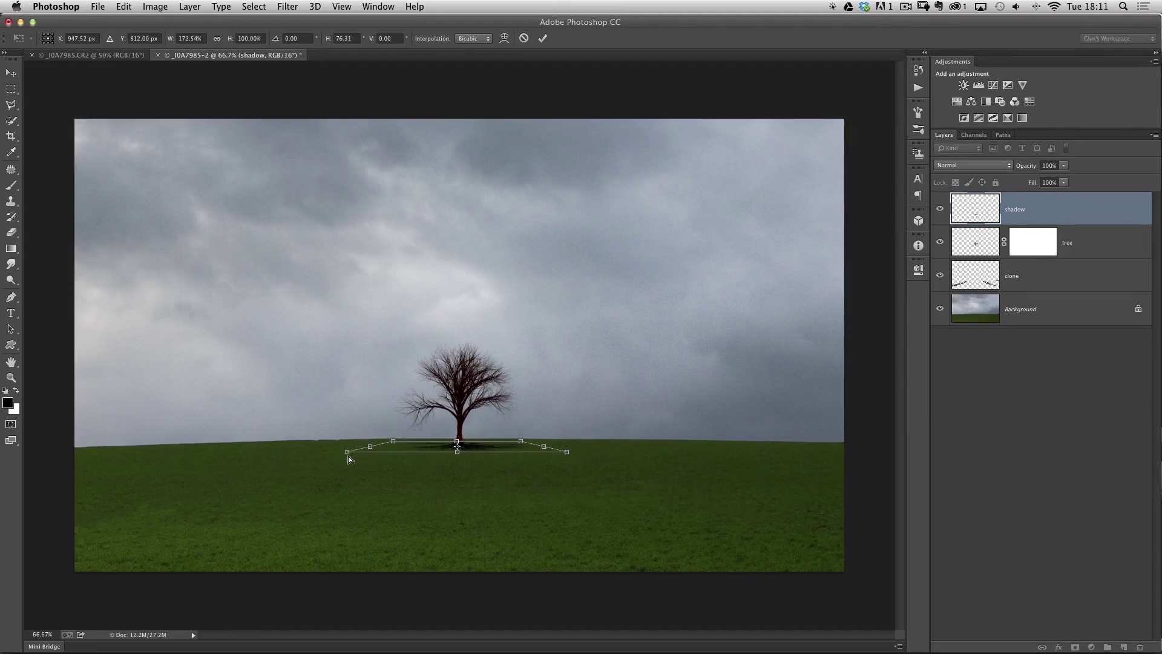
double_click(445, 438)
Step: Convert the shadow layer for smart filters and apply a Gaussian Blur with a 2.5 pixel radius
click(283, 10)
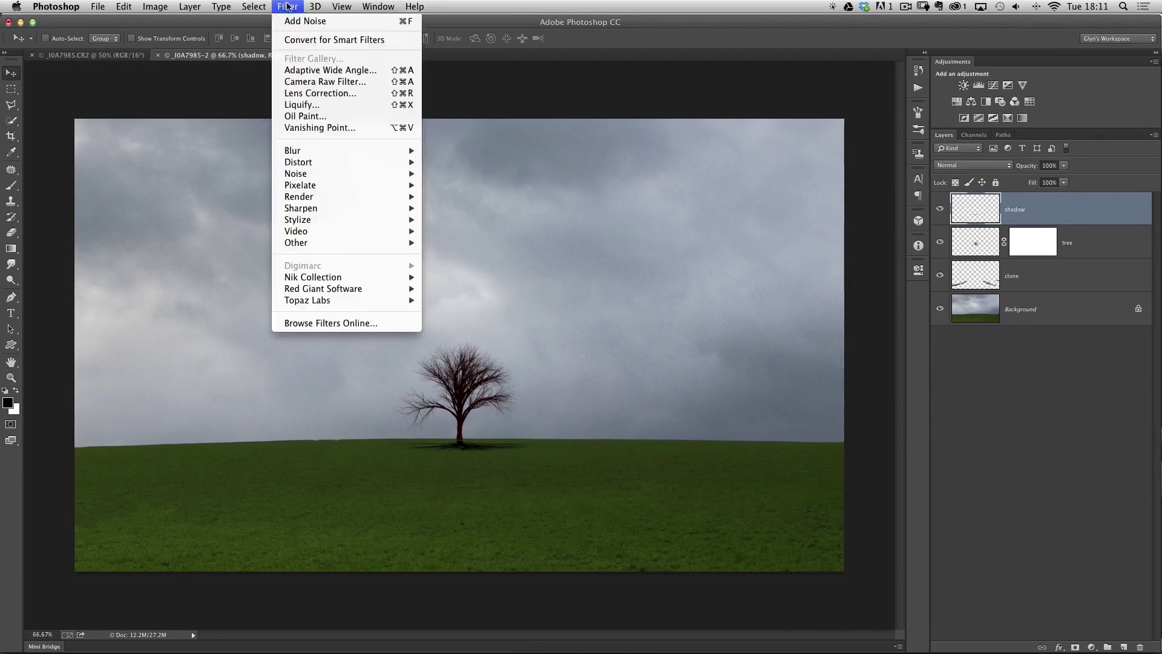
click(343, 44)
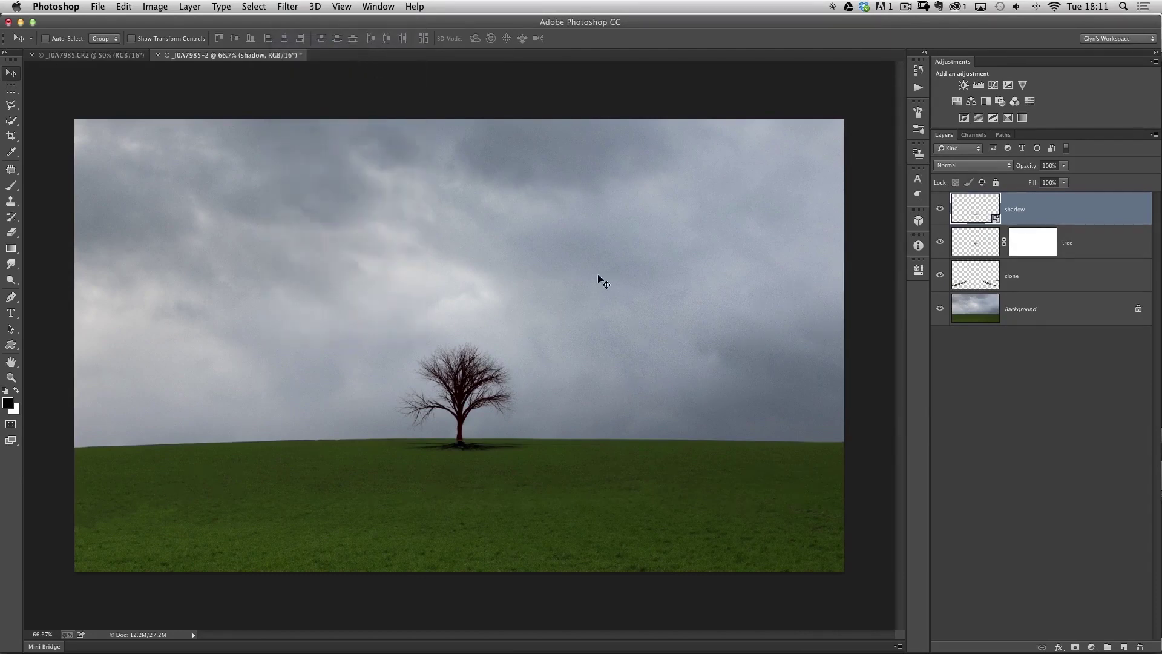
click(288, 7)
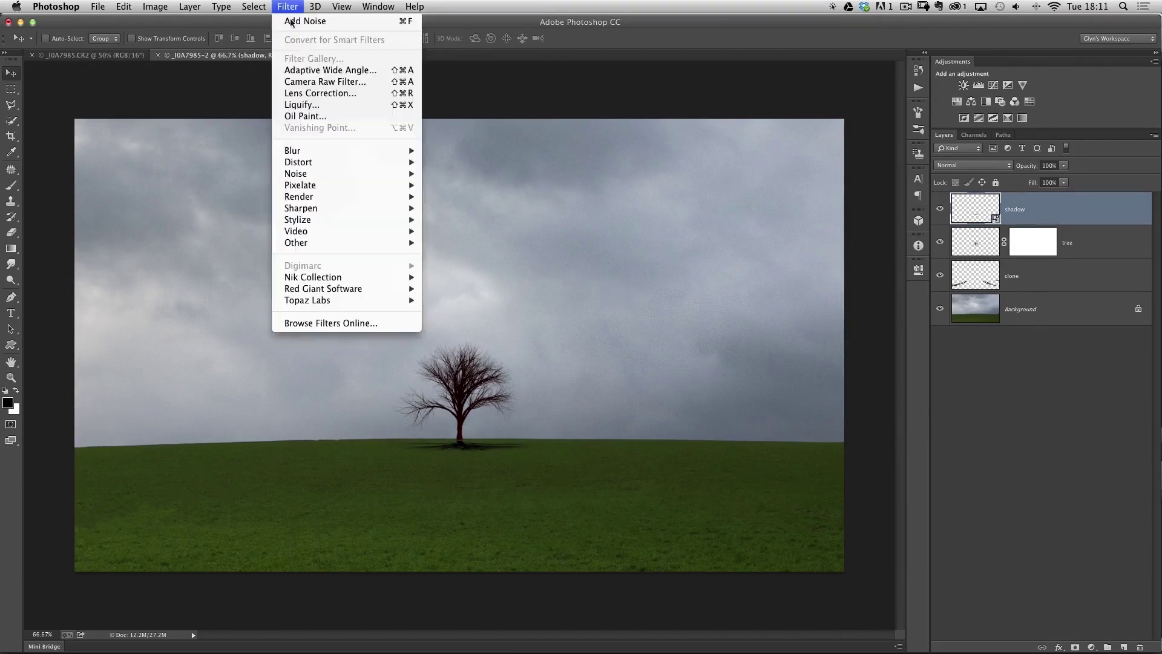
mouse_move(393, 150)
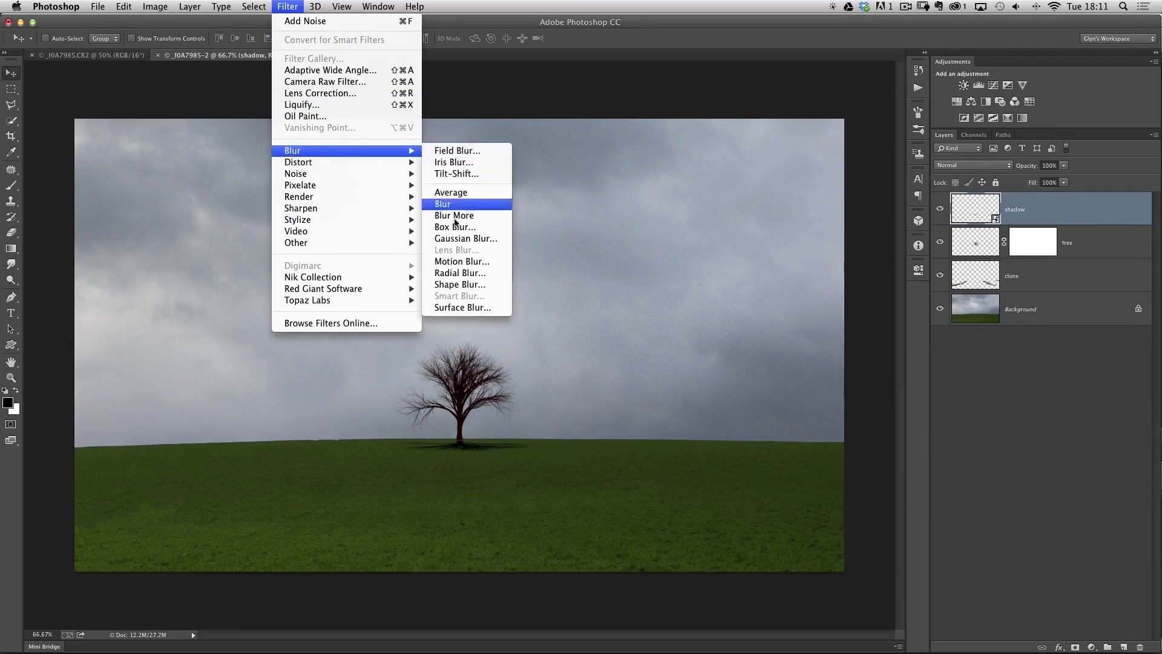
click(456, 240)
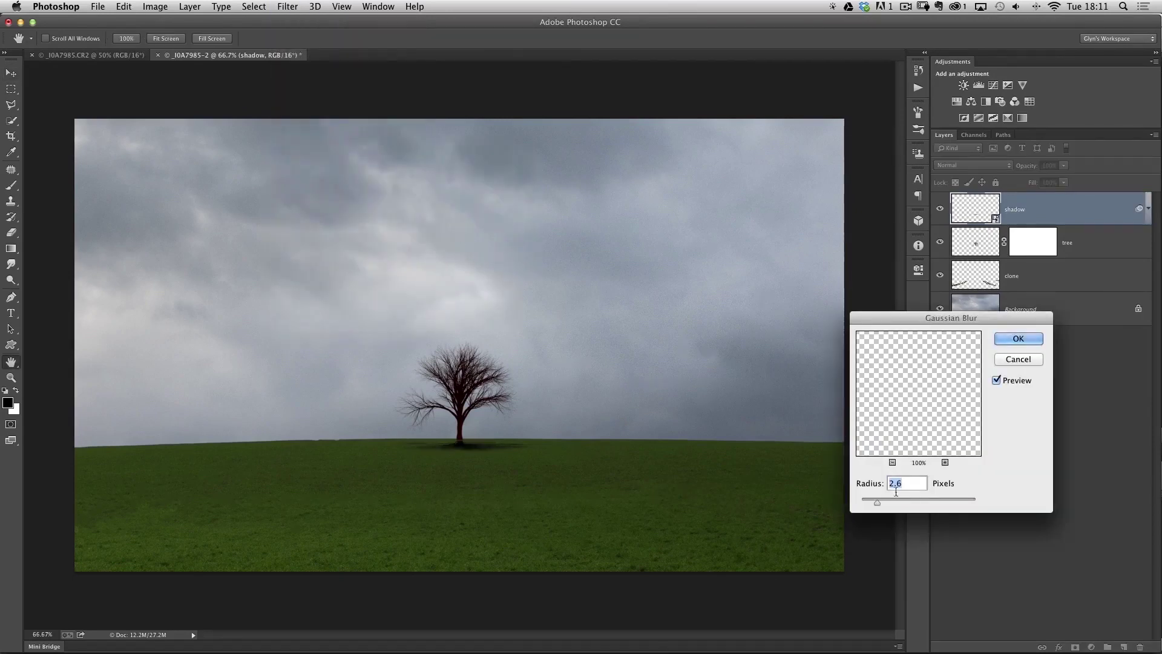
text(2.5)
click(1018, 340)
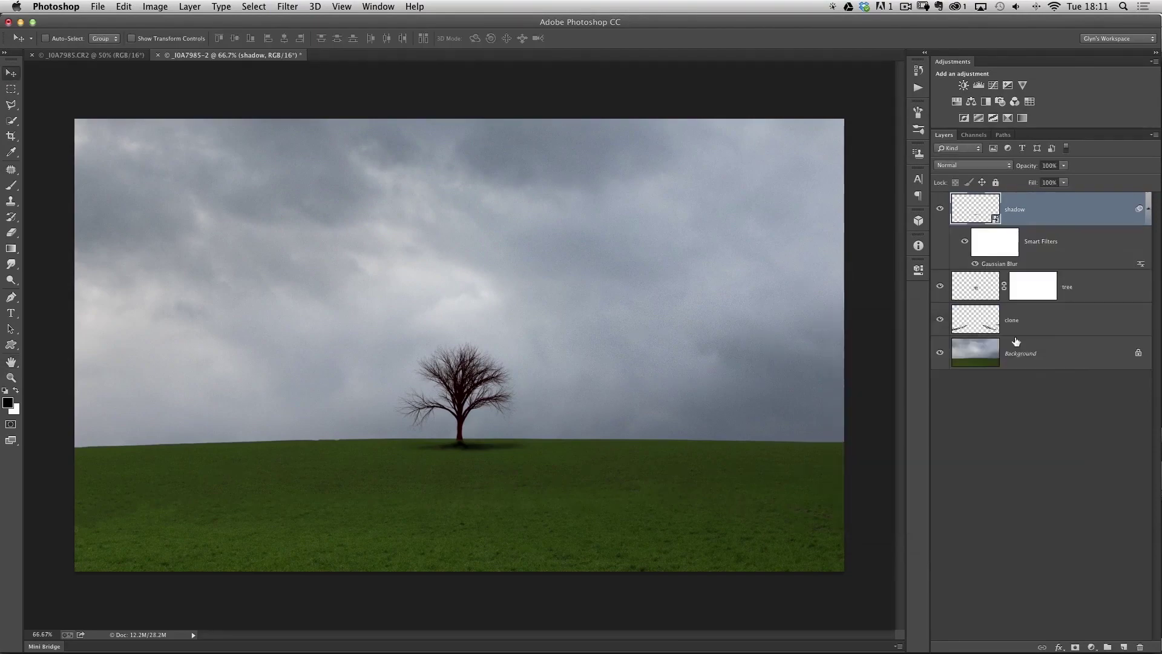
Step: Check the blurred shadow up close at the trunk and reduce the shadow layer's opacity to 24%
scroll(521, 490, up, 5)
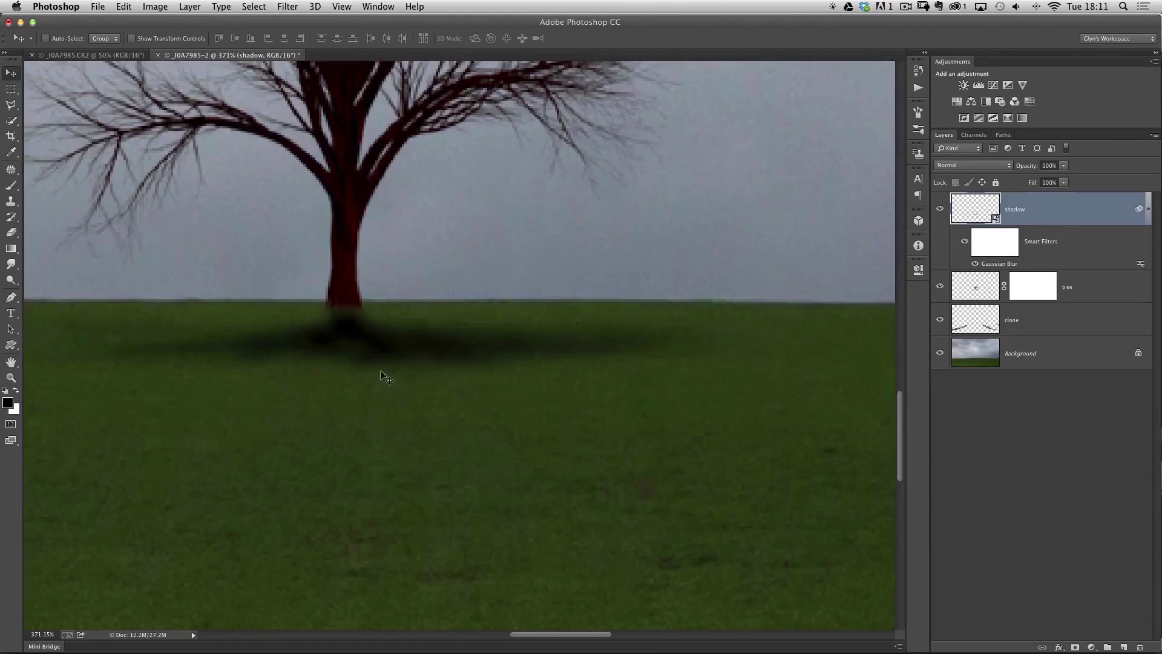
scroll(436, 392, down, 5)
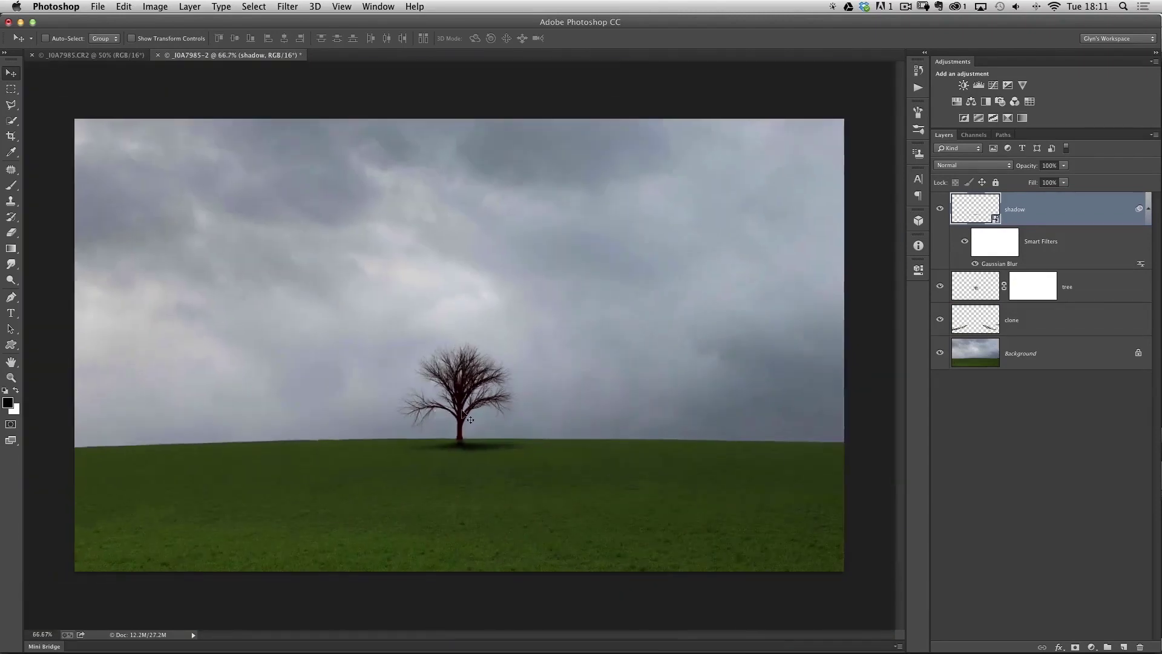
drag(1027, 166, 992, 161)
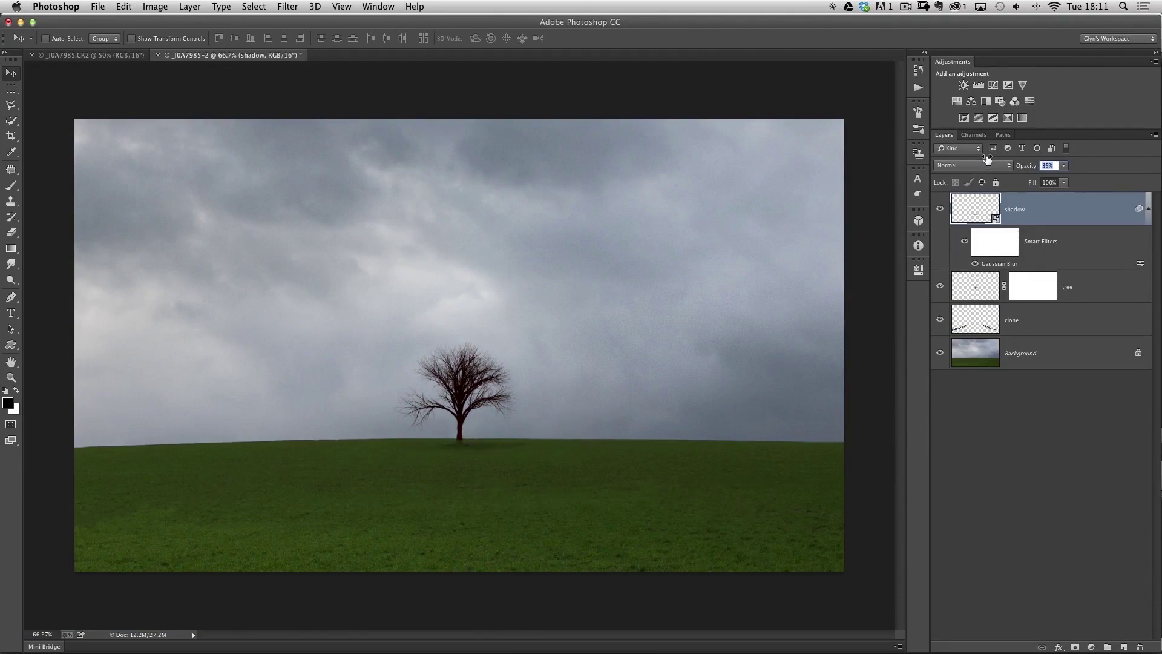
drag(987, 159, 982, 181)
drag(1024, 167, 1017, 165)
drag(1027, 169, 1029, 169)
drag(1025, 167, 1025, 167)
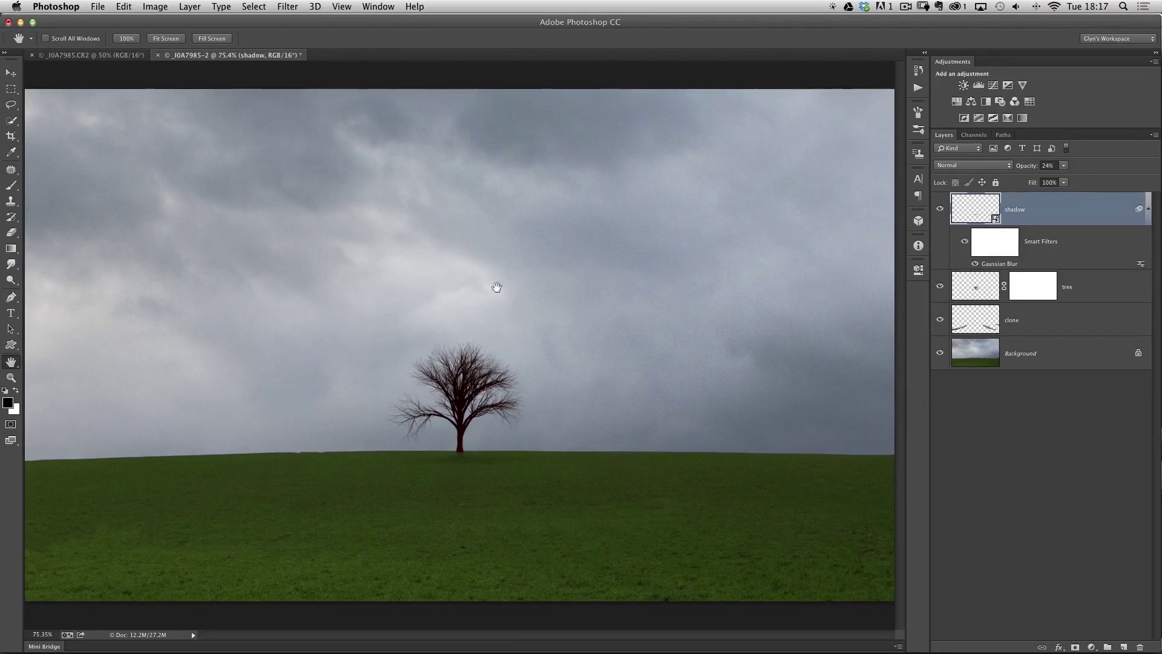
Step: Switch to Lightroom, clear the multiple selection and review the source field photos one at a time in Loupe view
key(super+Tab)
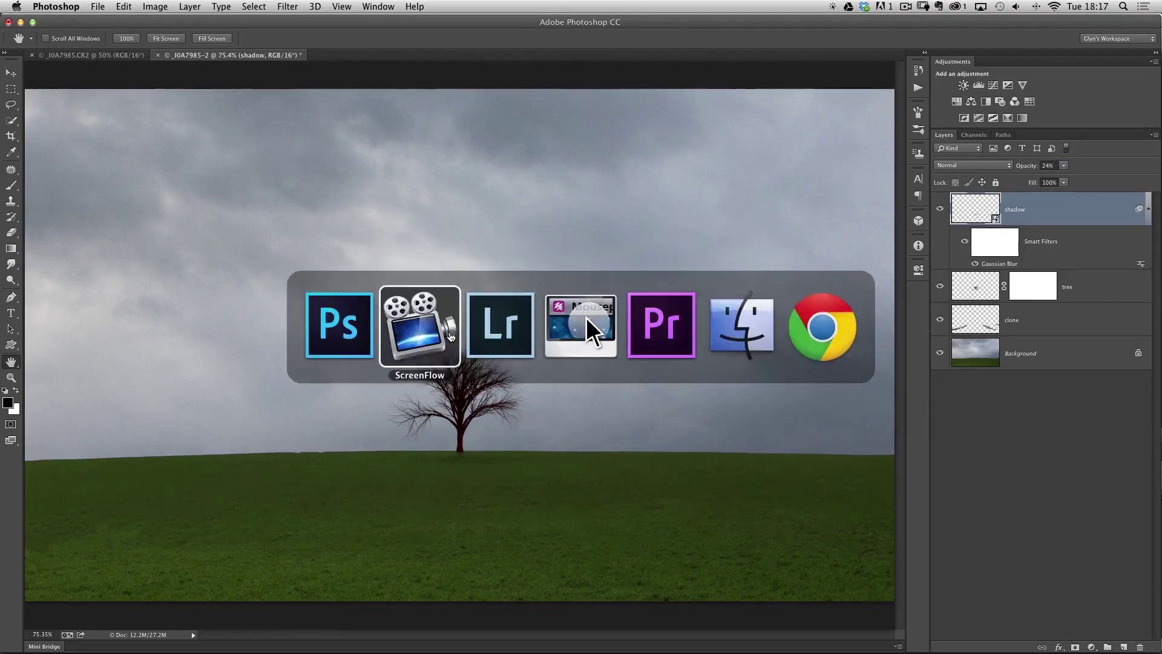
key(super+Tab)
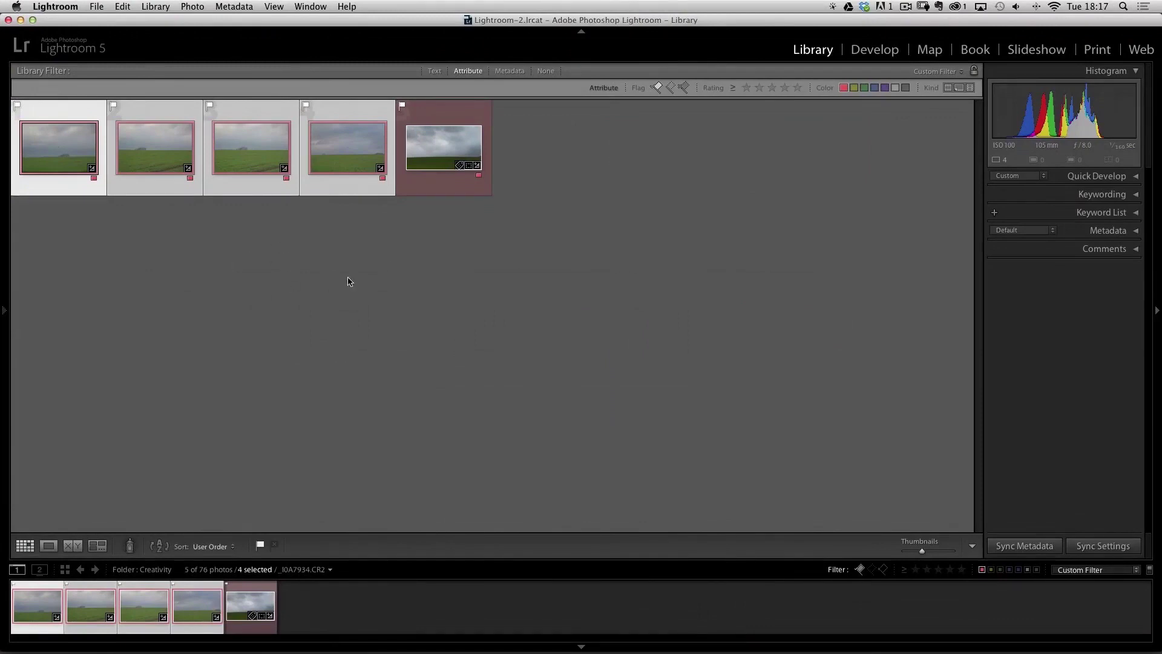
click(144, 252)
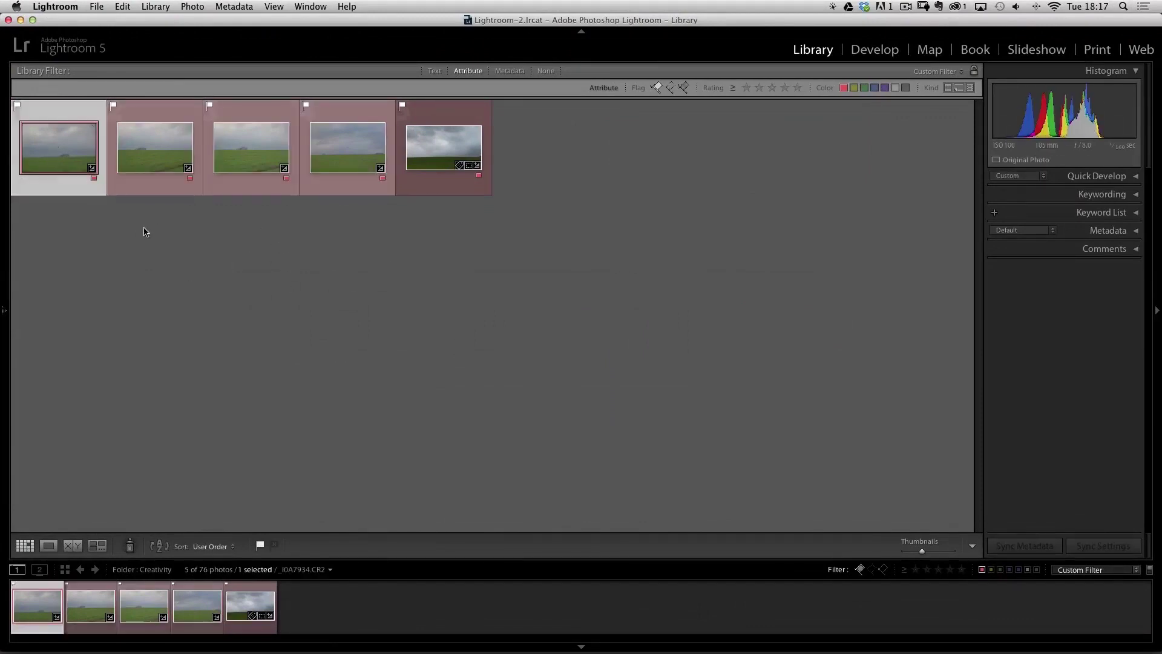
key(e)
key(Right)
key(Right)
key(Right)
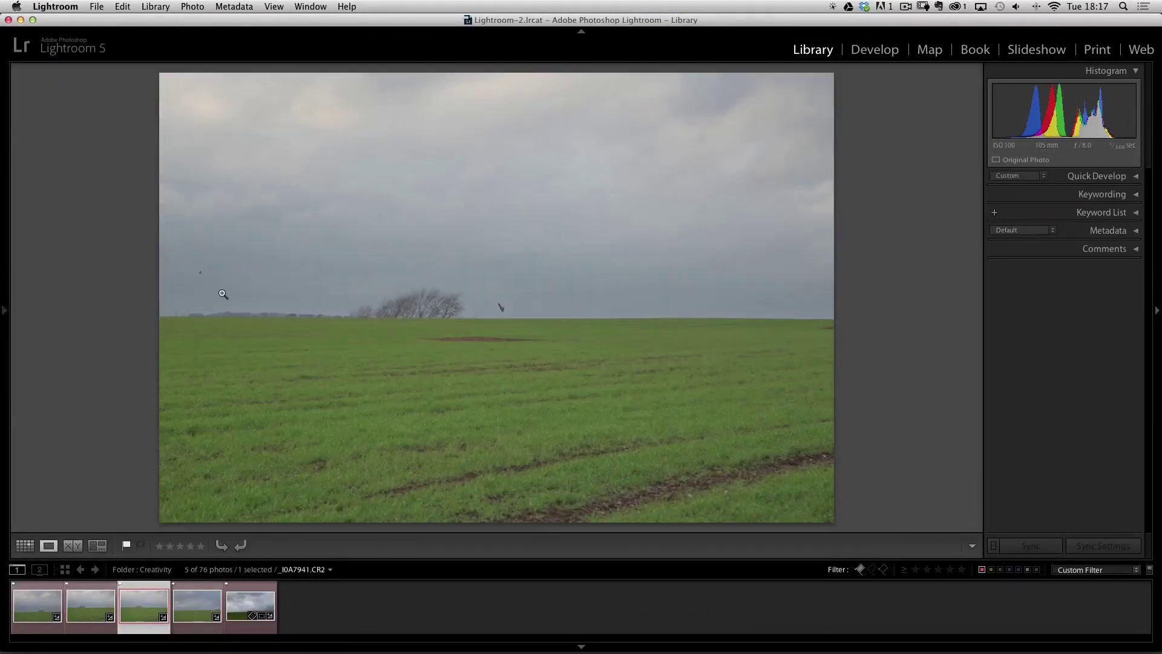
Step: Return to the first field photo in Lightroom, show the grid and select the first four photos
key(Left)
key(Left)
key(Left)
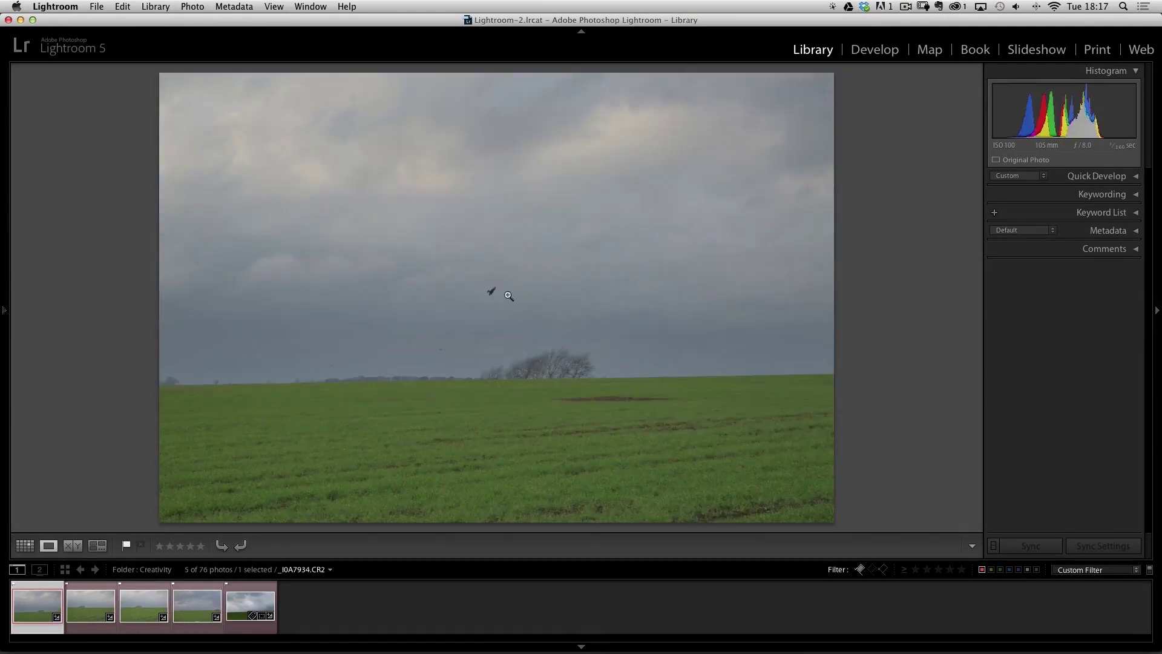
key(g)
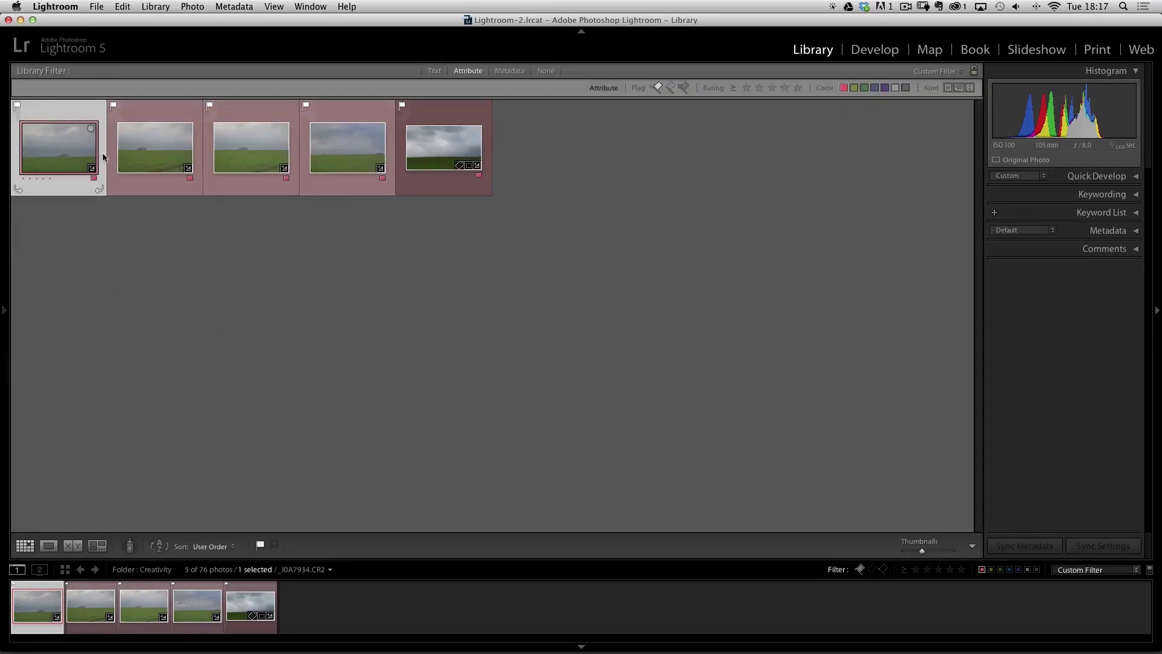
shift+click(329, 159)
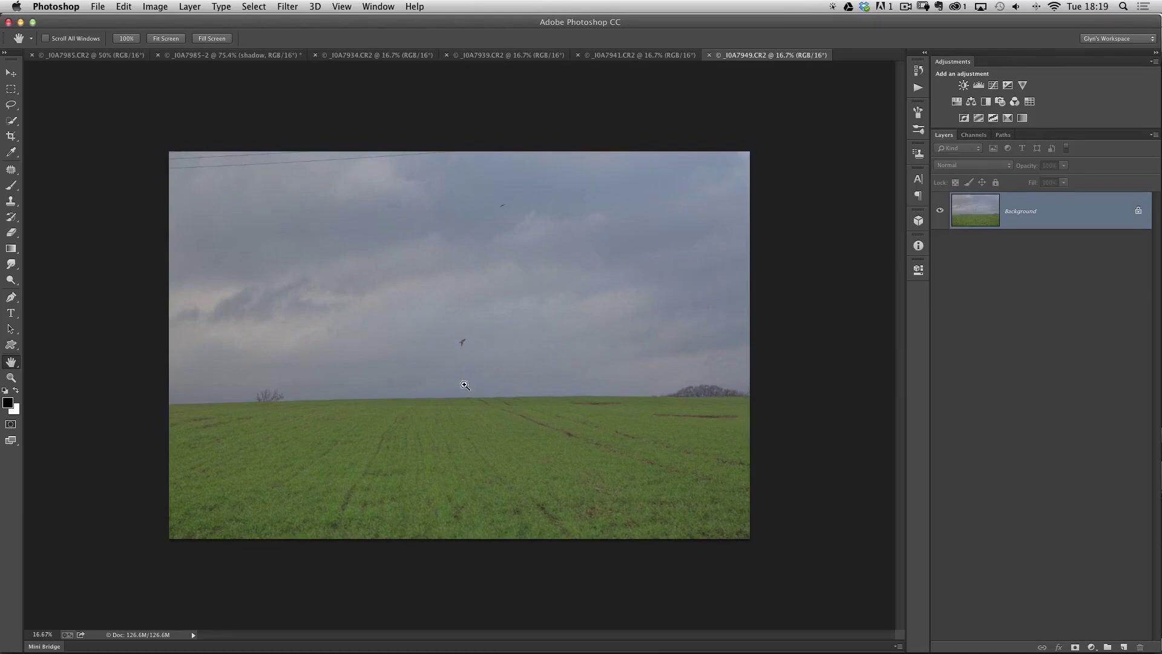
Step: Switch to Photoshop and draw a loose Lasso selection around the bird above the horizon in _I0A7949.CR2
drag(503, 375, 524, 384)
drag(403, 384, 420, 339)
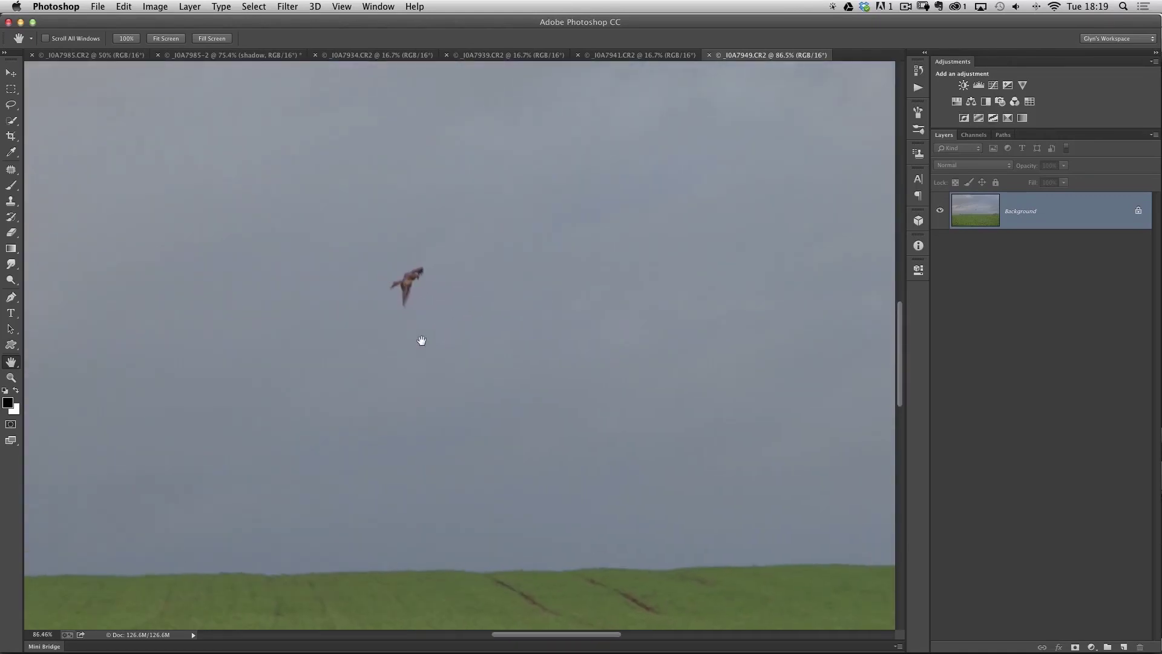
click(11, 105)
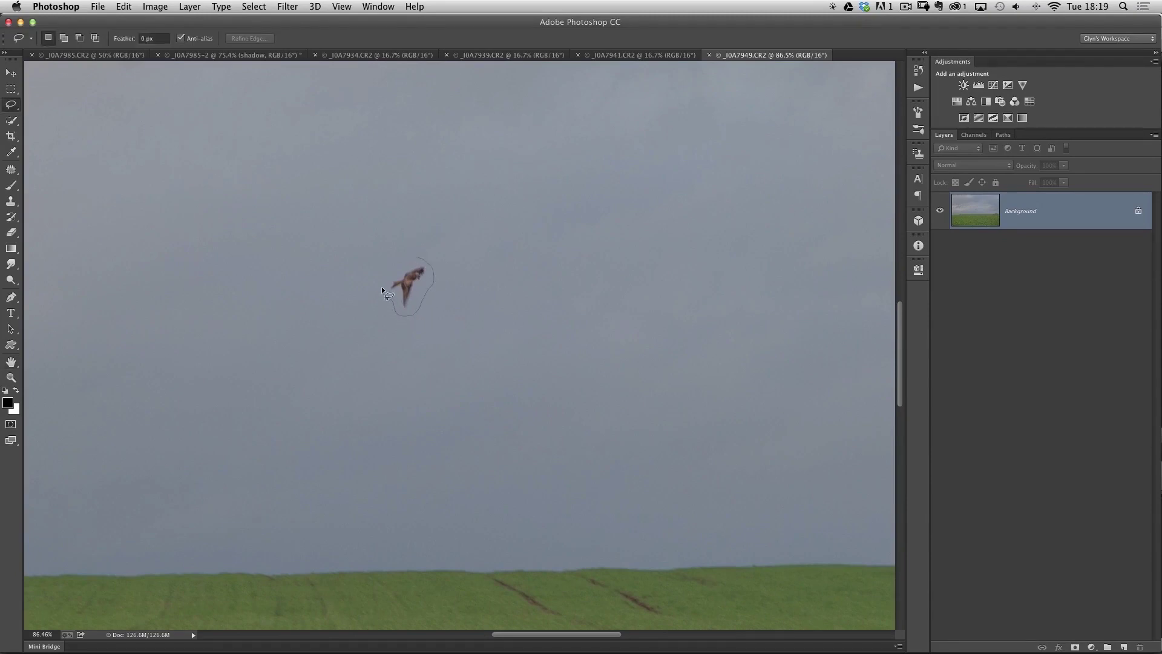
drag(419, 259, 419, 261)
Step: Move the selected bird into the _I0A7985-2 composite and place it in the sky just above the tree
click(11, 73)
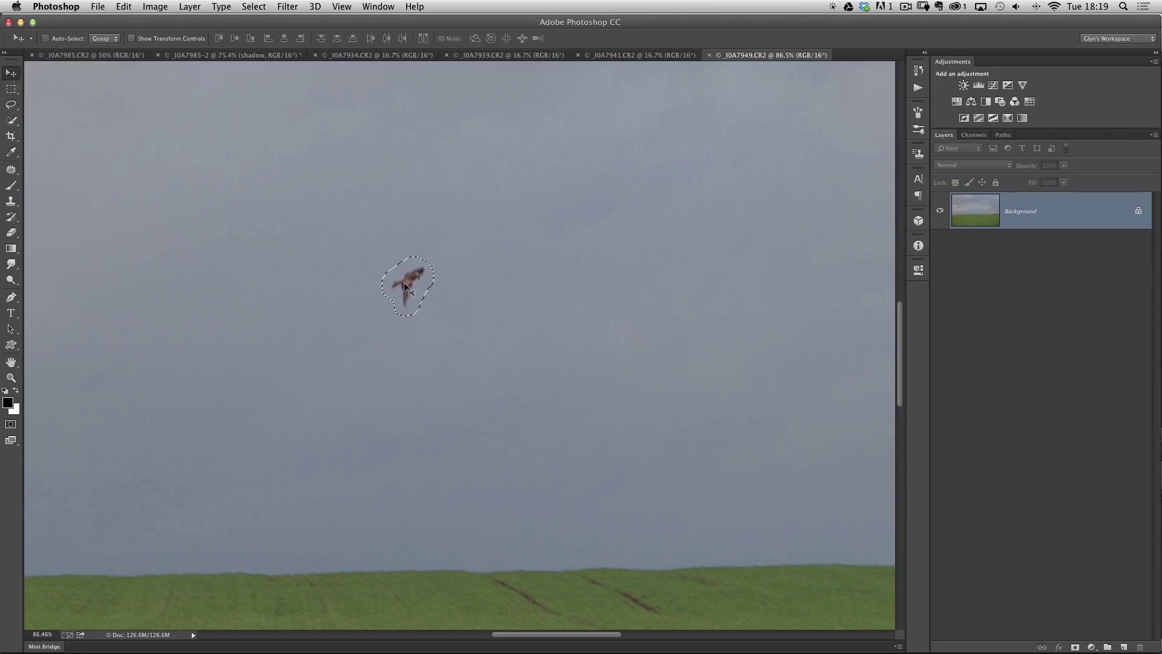
drag(405, 282, 241, 57)
drag(399, 241, 494, 294)
Step: Scale the pasted bird down with Free Transform and place it close above the tree's crown
click(121, 9)
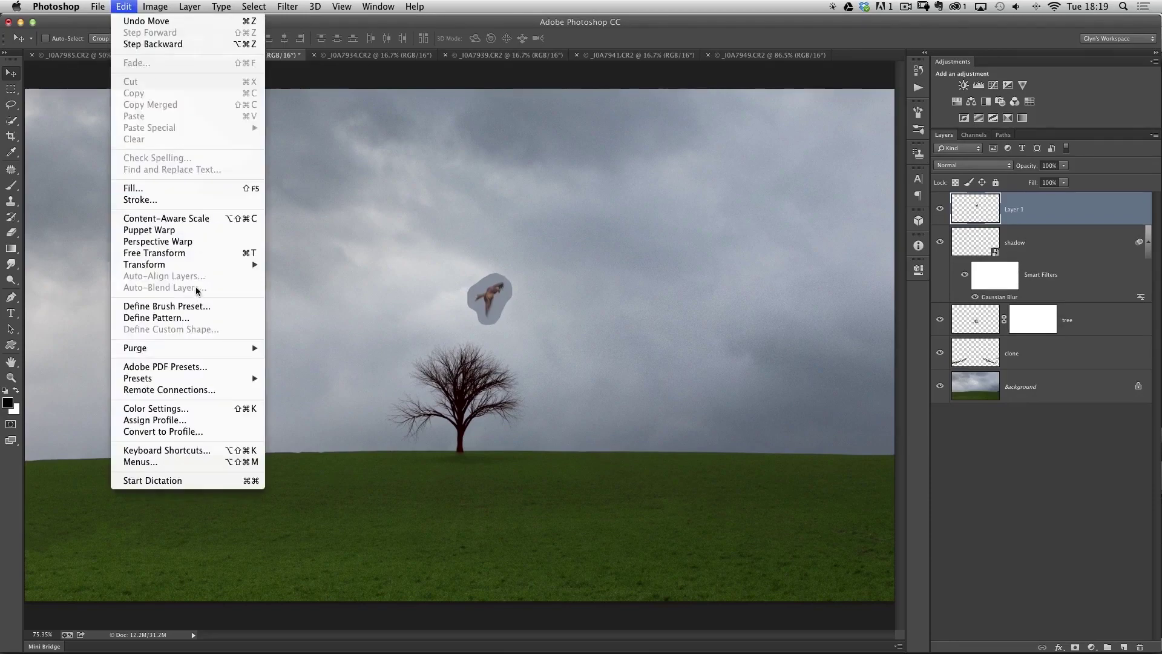
click(183, 255)
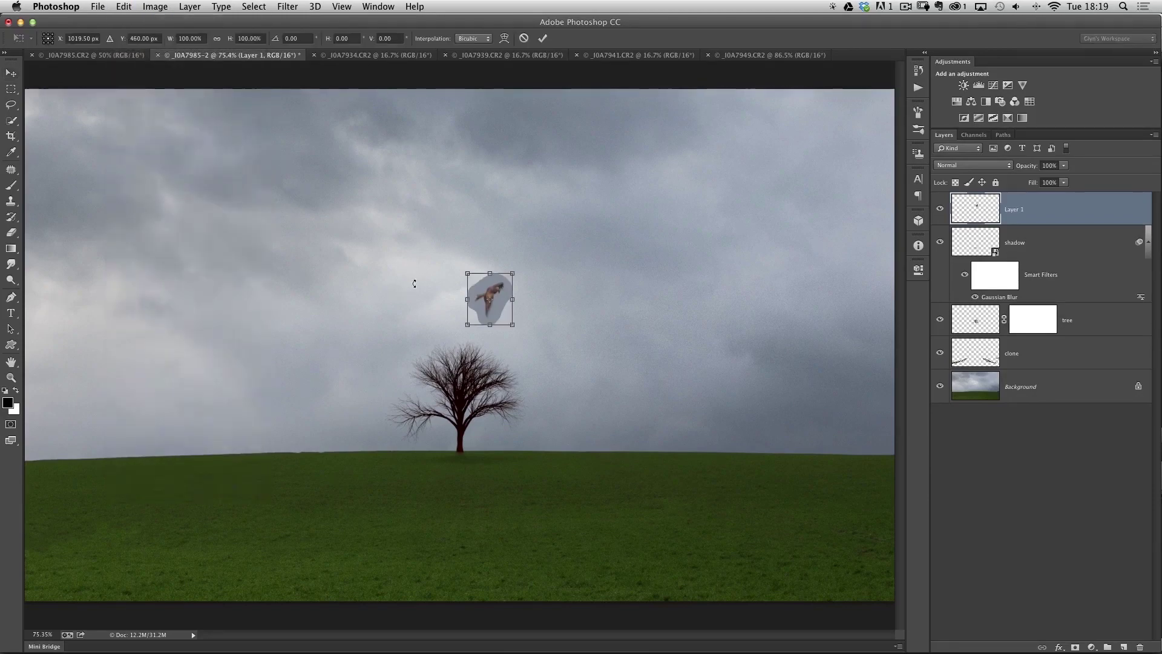
drag(467, 272, 507, 333)
key(Return)
Step: Toggle the pasted bird layer's visibility to check it up close, and rename the layer "bird 1"
scroll(522, 360, up, 2)
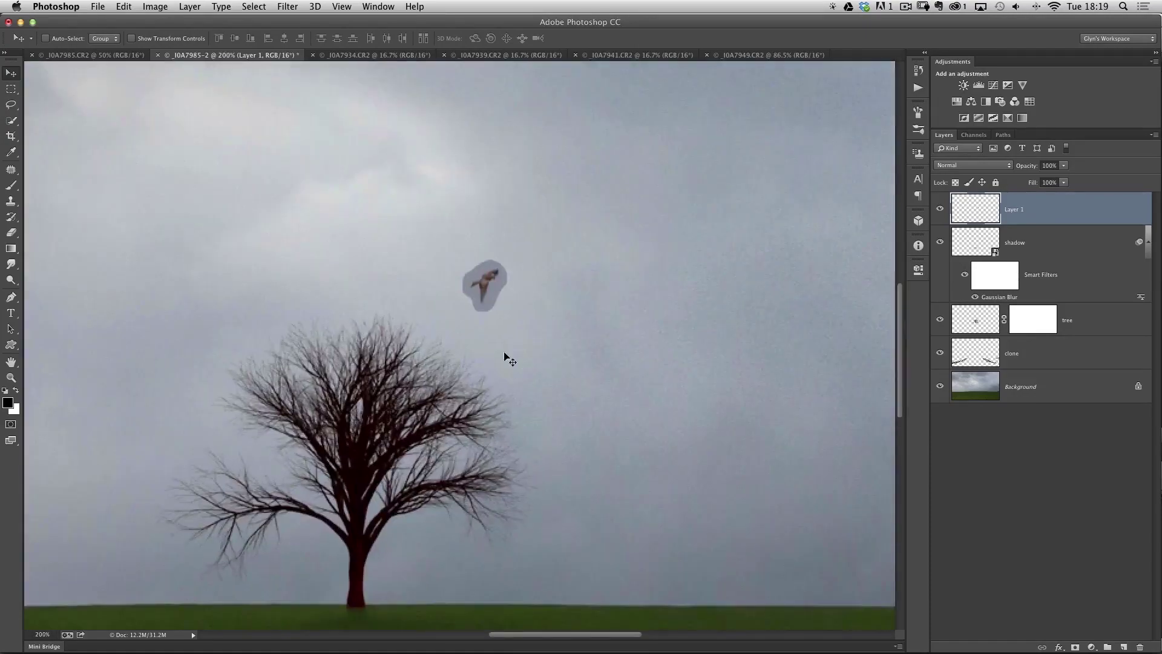
click(941, 209)
click(941, 209)
double_click(1015, 210)
text(bird)
key(Return)
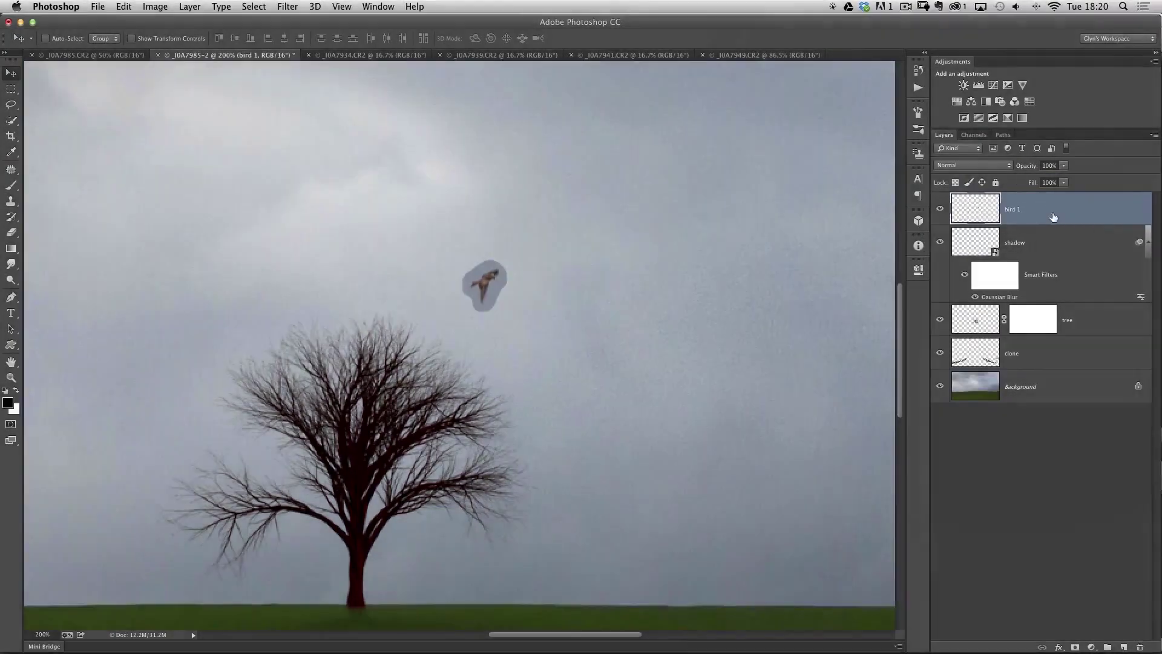
Step: Open the blending options of the bird 1 layer and lower the Blend If white point for This Layer to 119
double_click(1040, 213)
drag(726, 109, 722, 158)
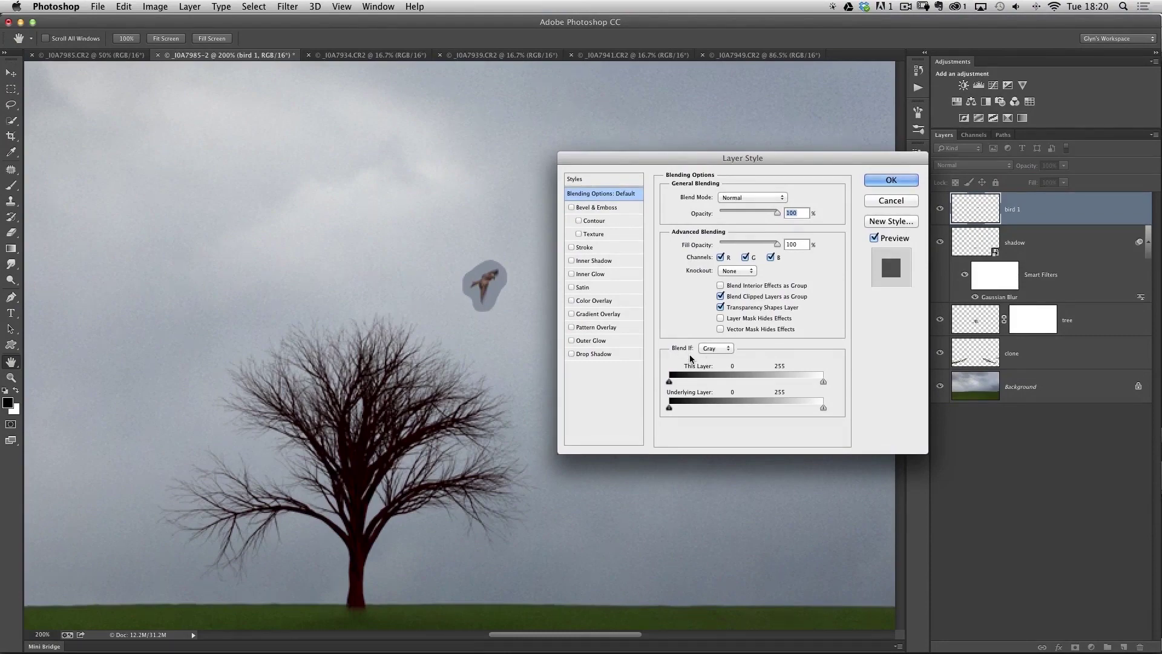
key(alt)
drag(824, 385, 741, 382)
key(alt)
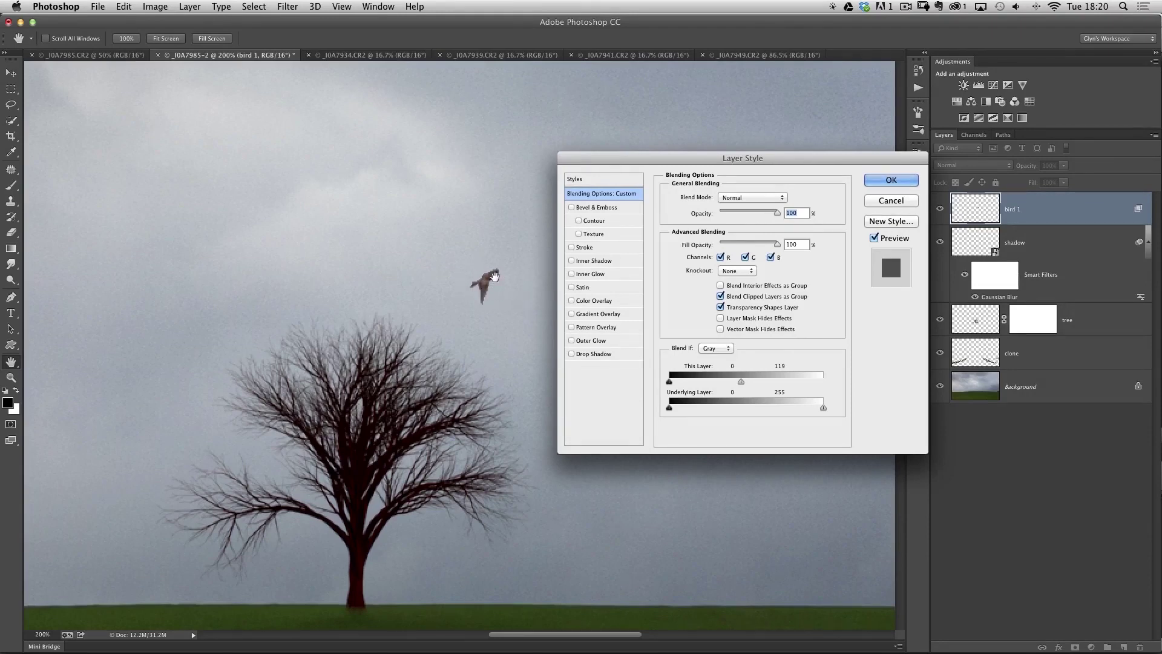
Step: Split the This Layer white point to 103 / 131, compare the result with the preview off and on, and apply the layer style
key(alt)
drag(743, 382, 729, 384)
drag(591, 161, 637, 168)
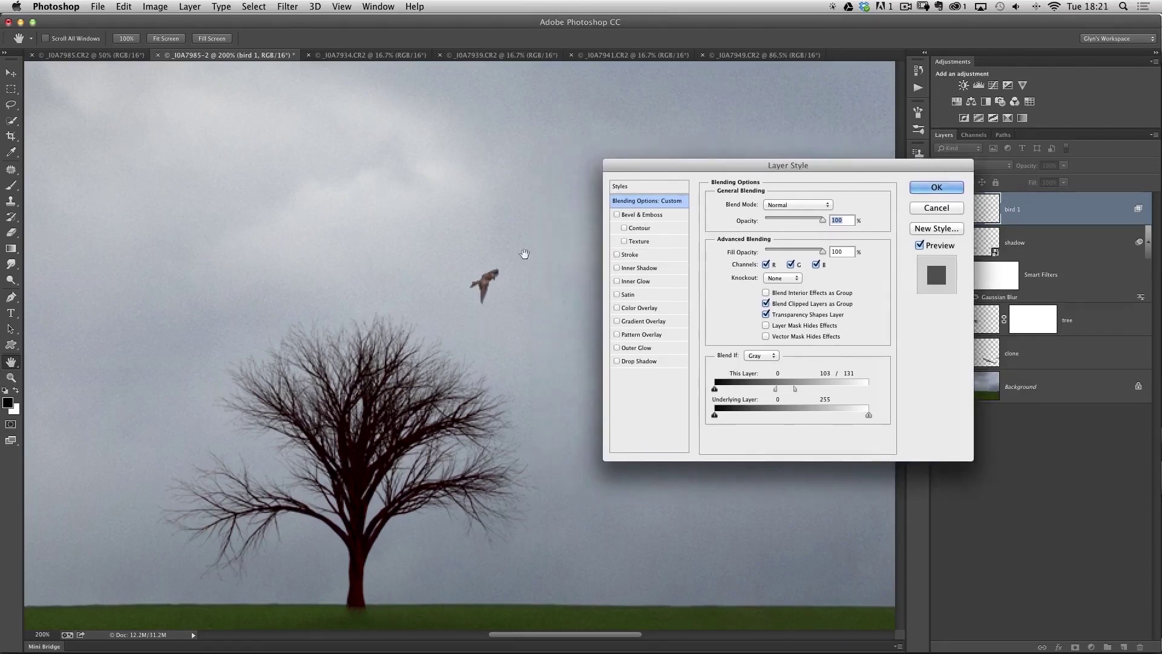
click(919, 245)
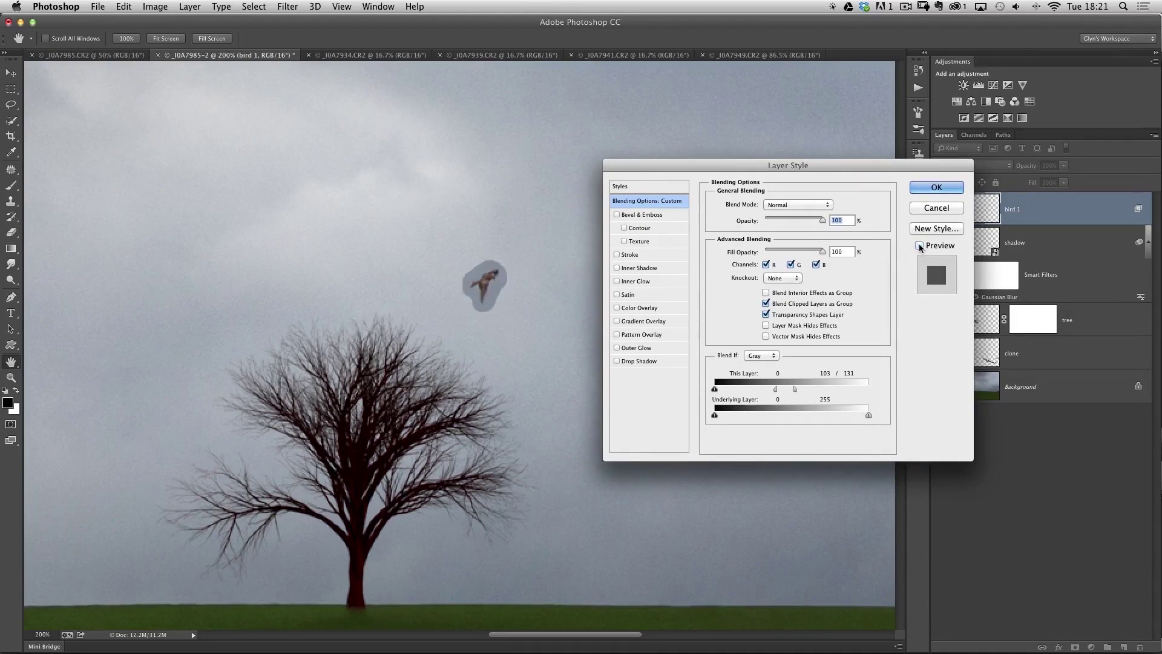
click(919, 245)
click(926, 188)
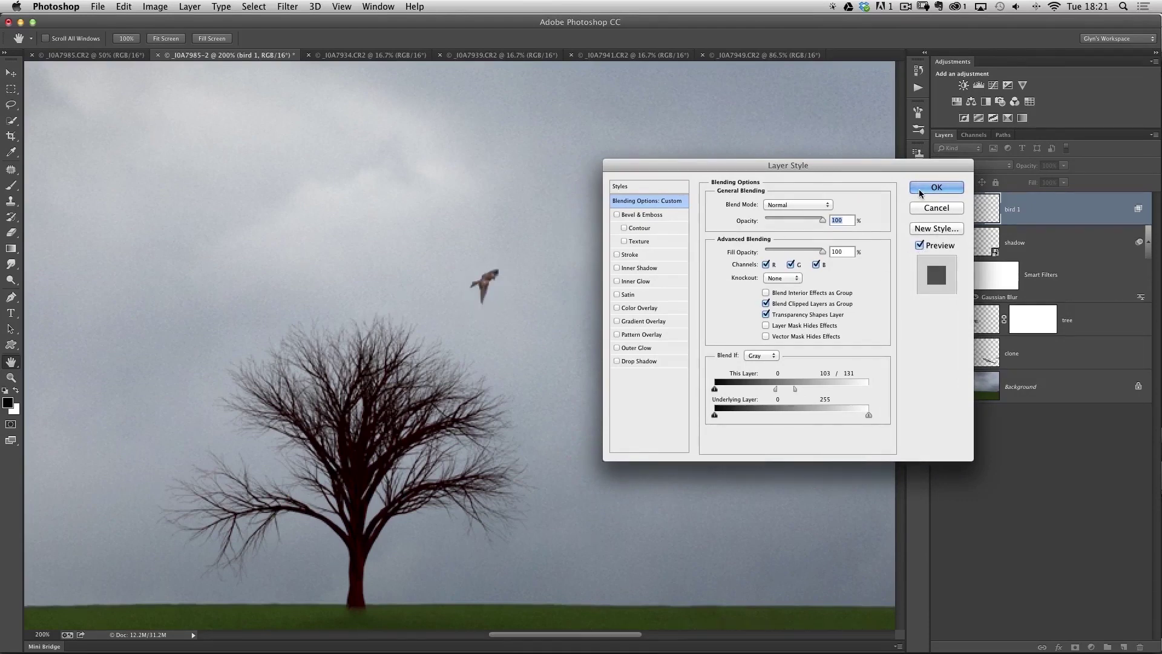
Step: Group the bird 1, bird 2 and bird 3 layers into a new group named "birds"
alt+click(446, 307)
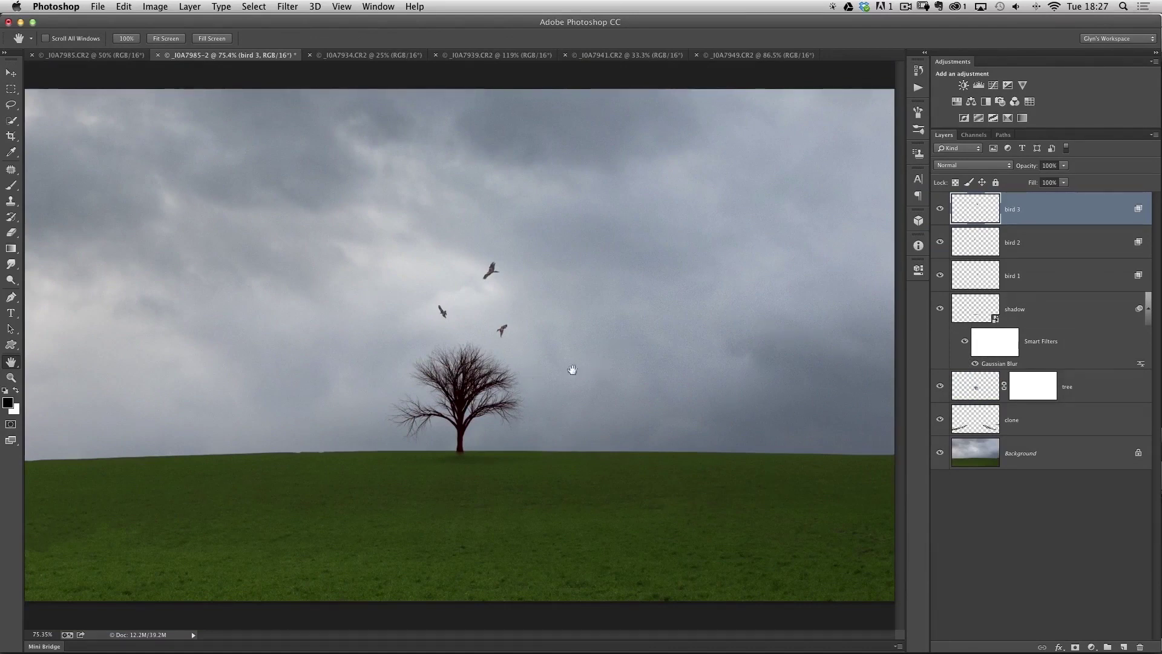
key(v)
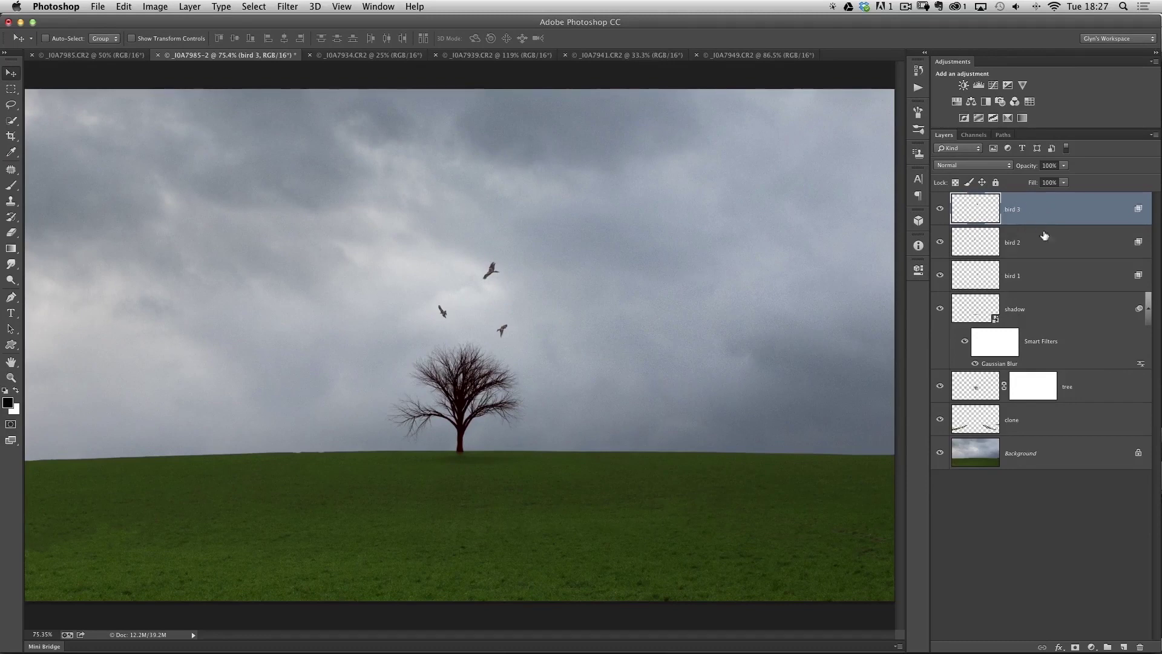
shift+click(1048, 277)
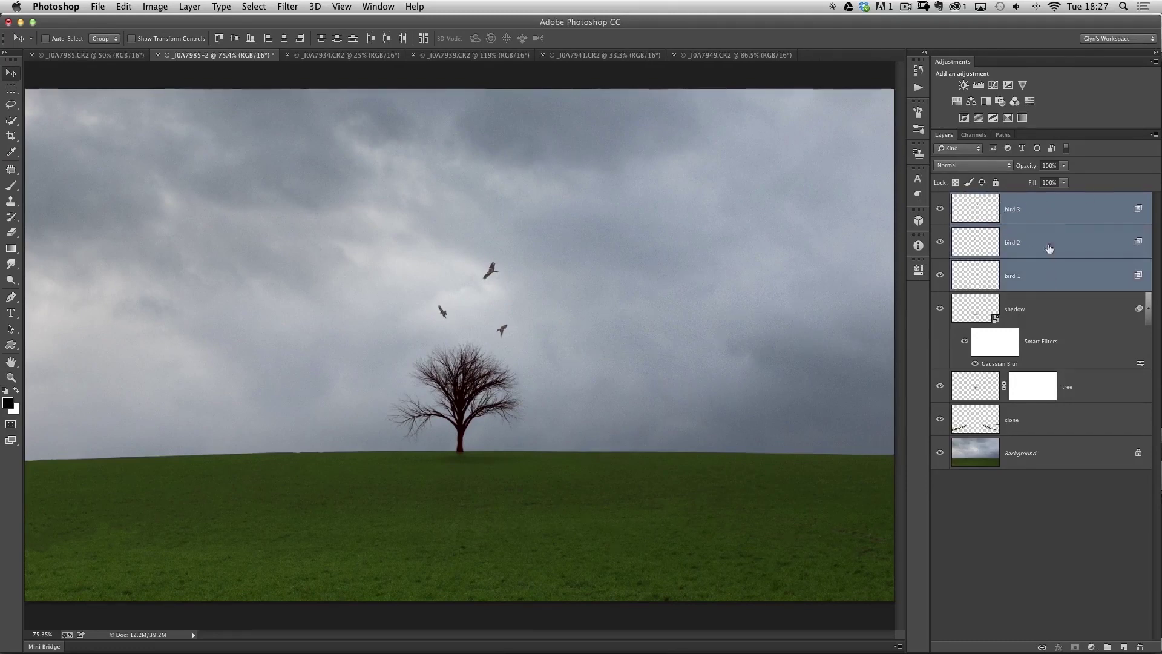
click(1154, 134)
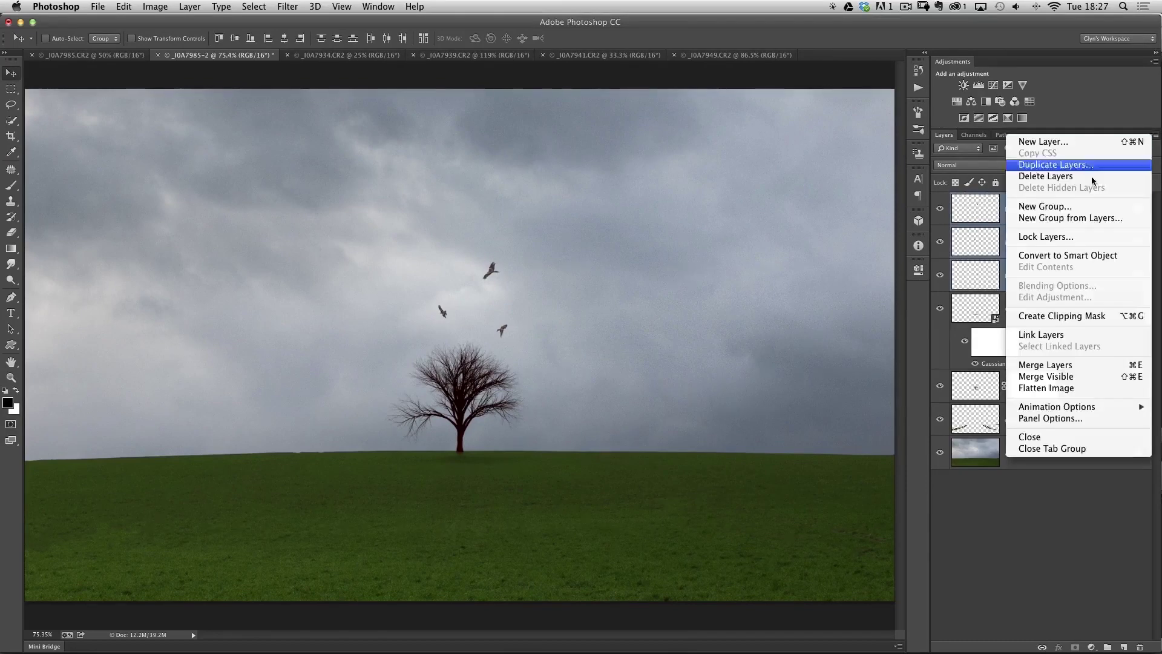
click(1062, 219)
text(birds)
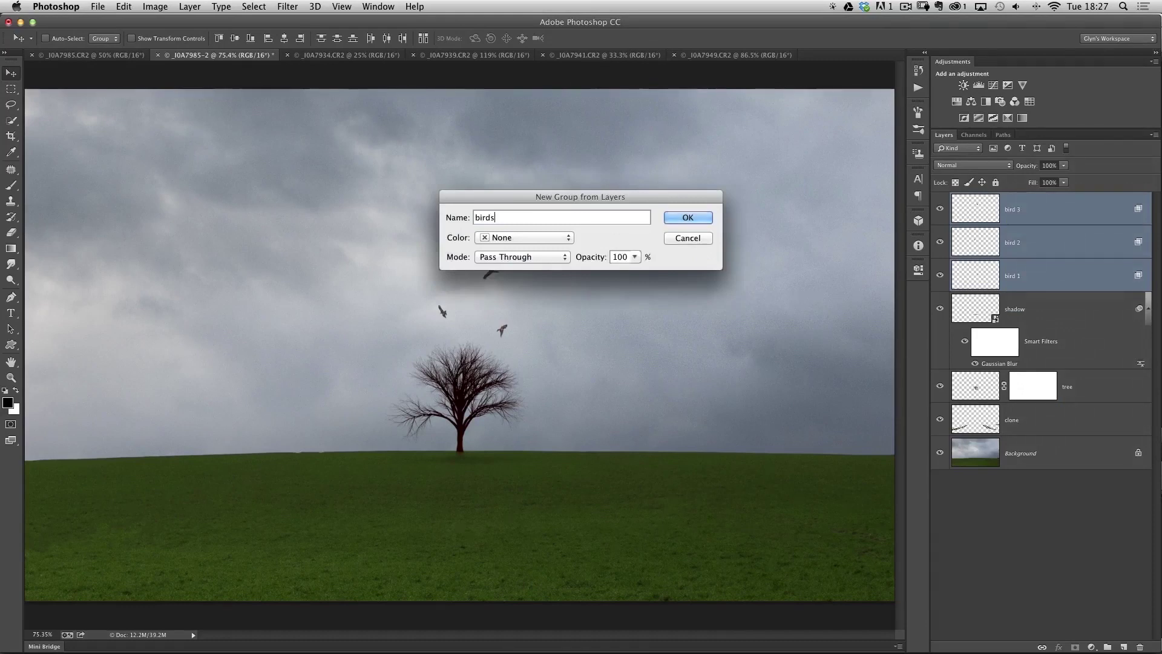
key(Return)
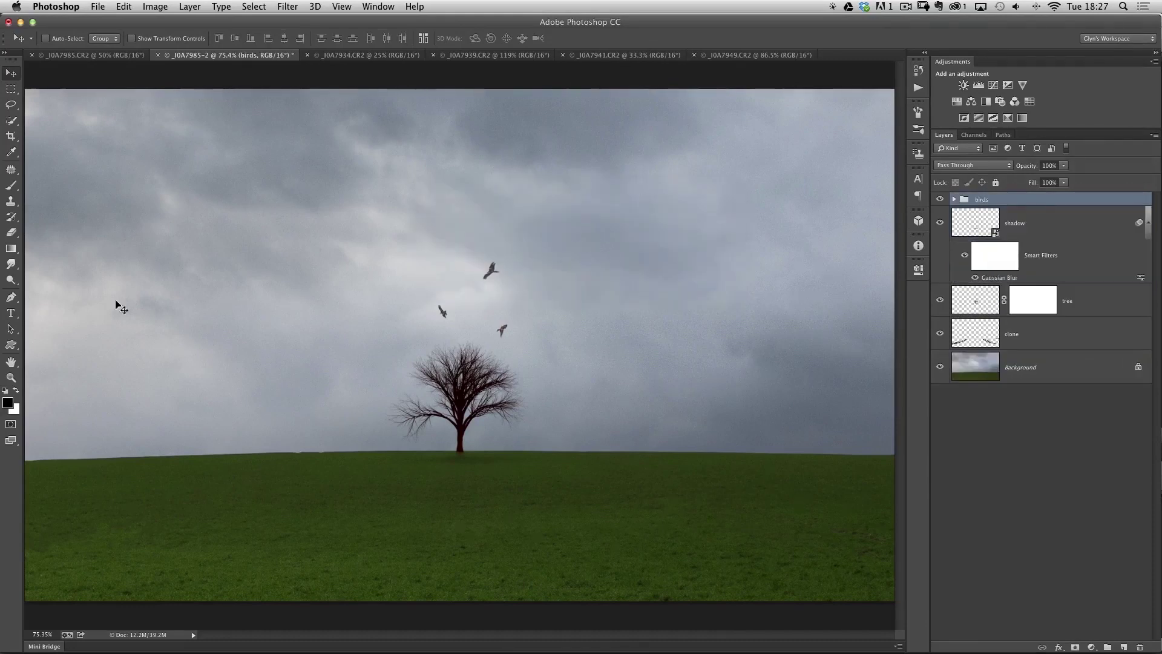
Step: Select everything from the birds group down to the Background and convert it all to one Smart Object
key(super+minus)
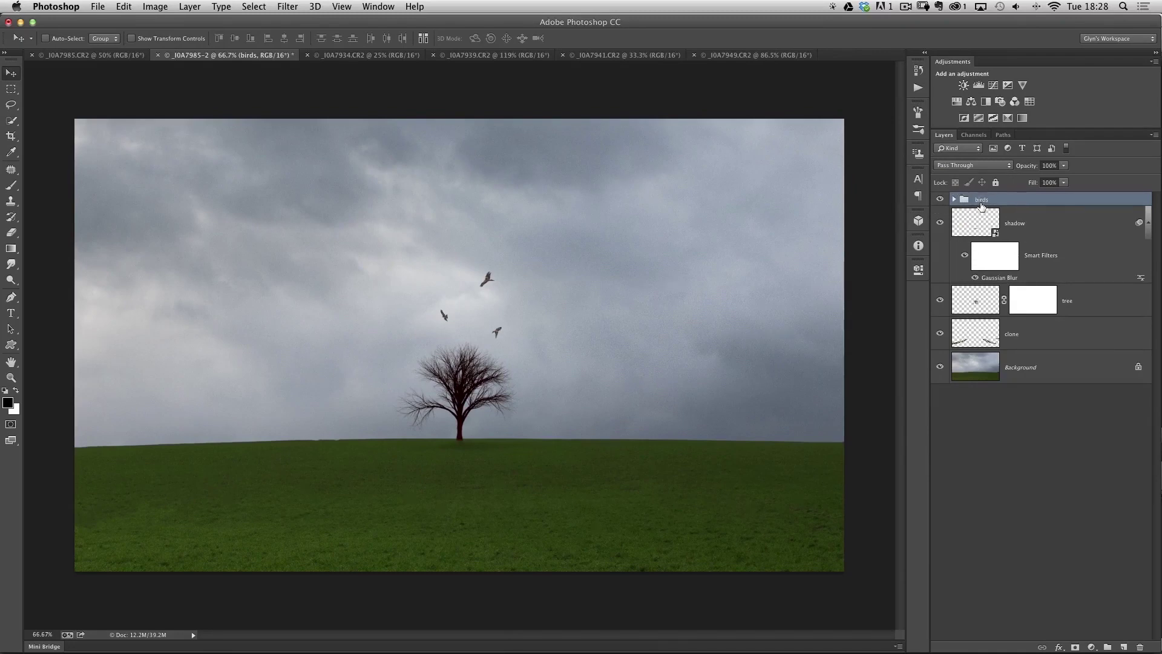
shift+click(981, 366)
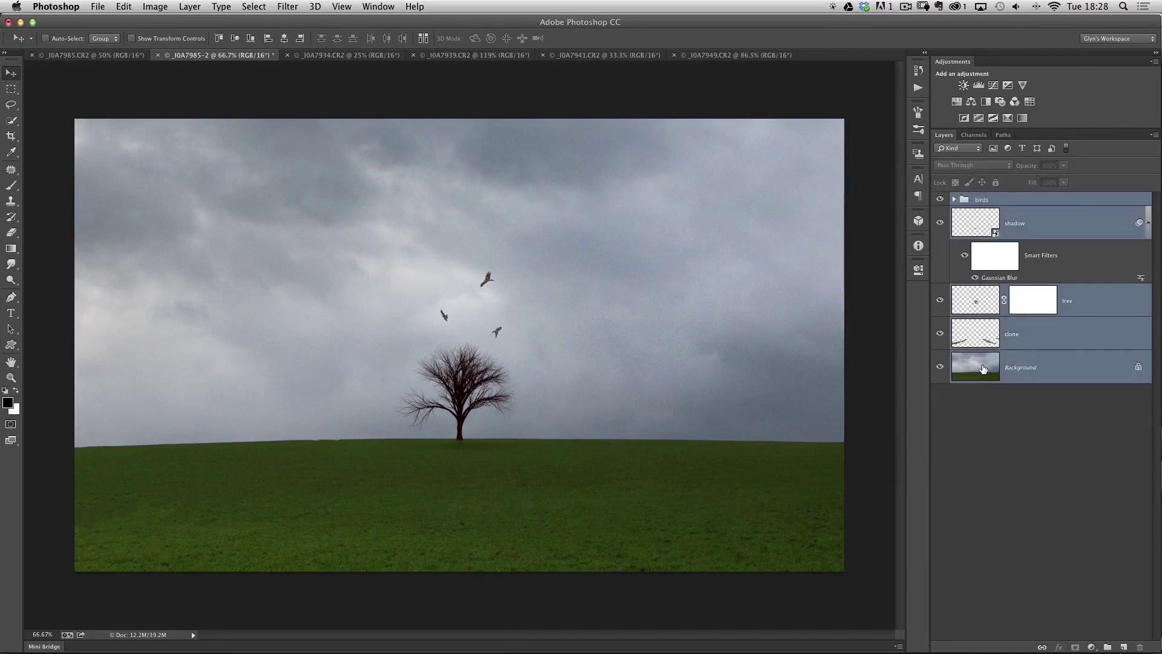
click(1153, 137)
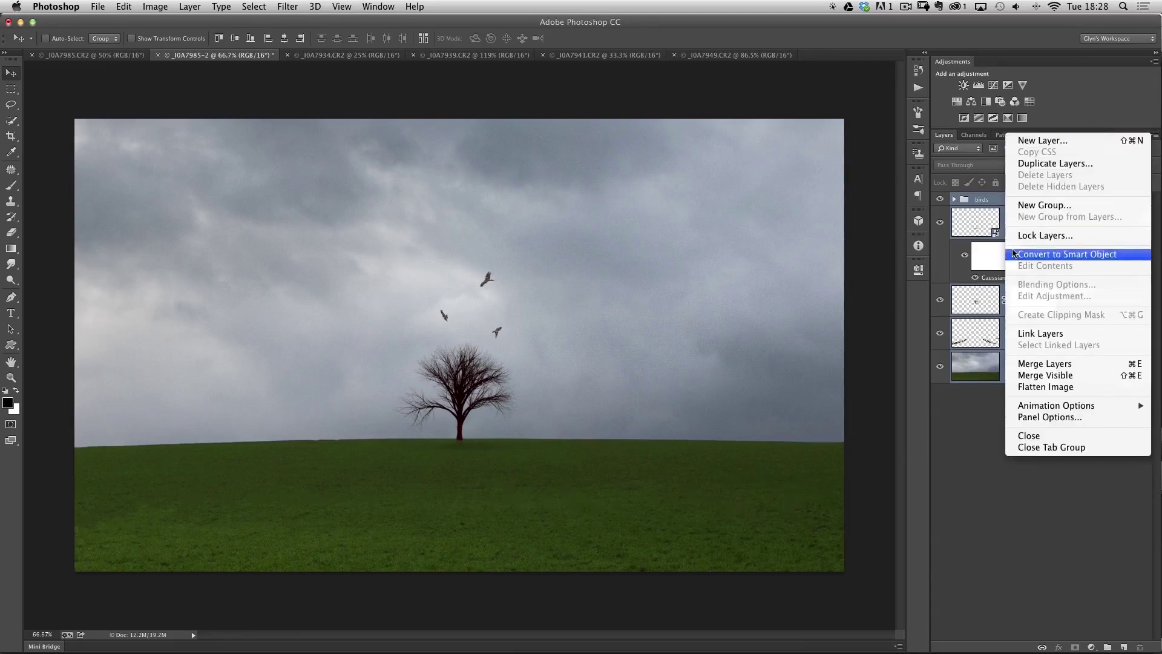
click(1081, 254)
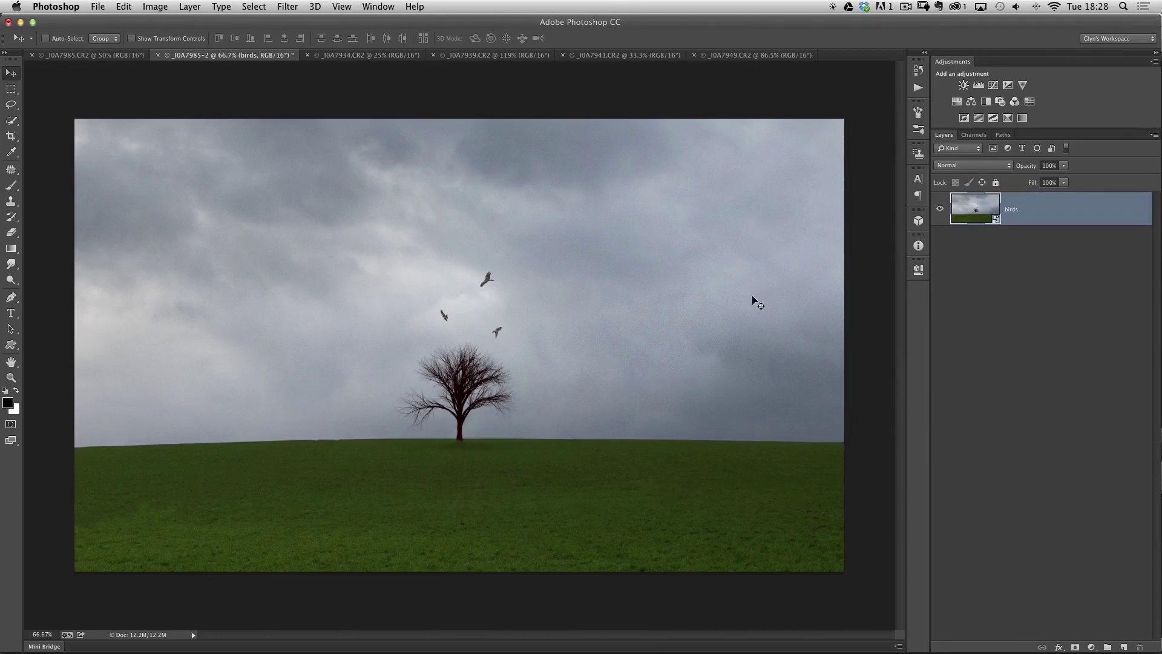
Step: Apply Silver Efex Pro 2 from the Nik Collection to the Smart Object with the classic preset 005 High Structure (harsh)
click(291, 6)
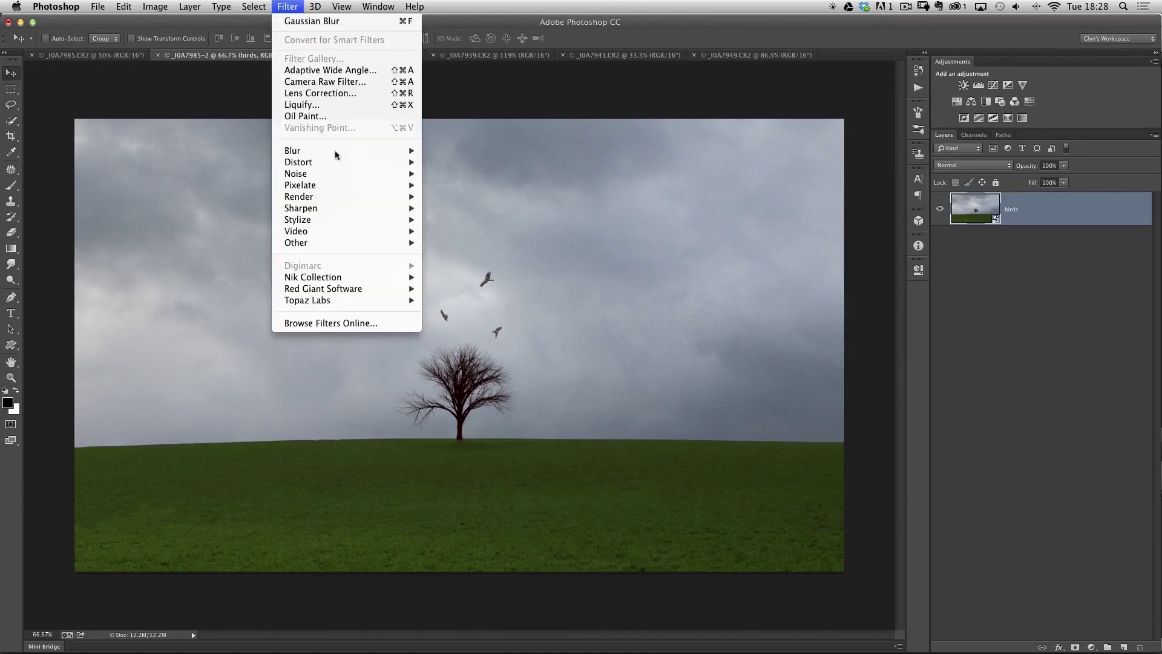
mouse_move(324, 277)
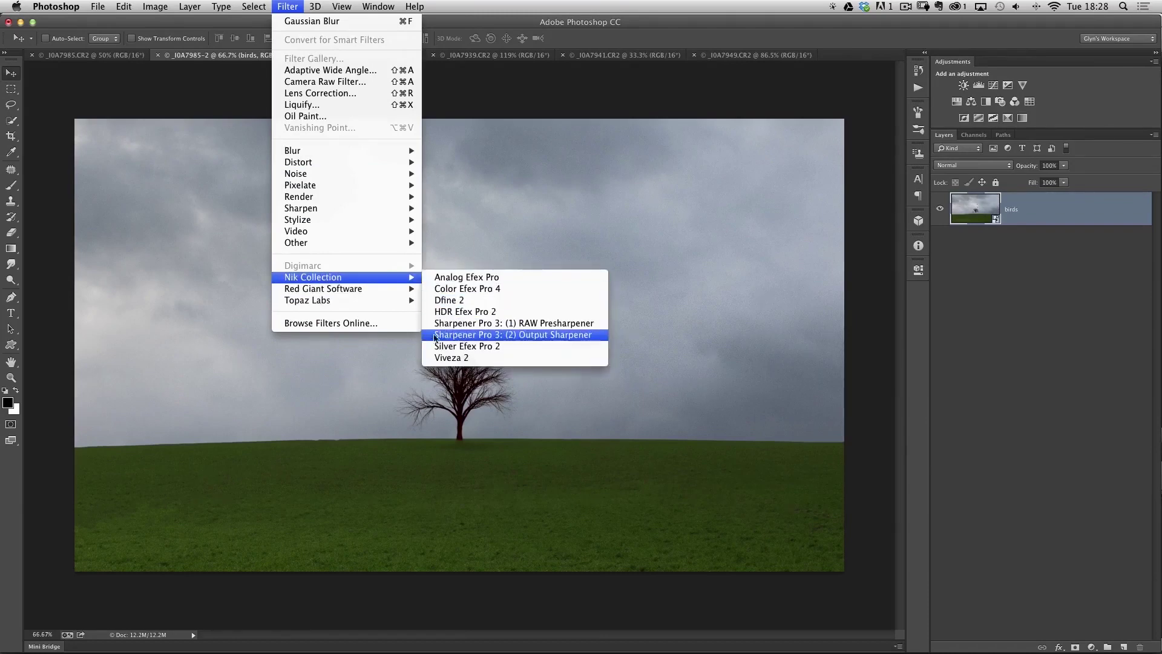
click(512, 346)
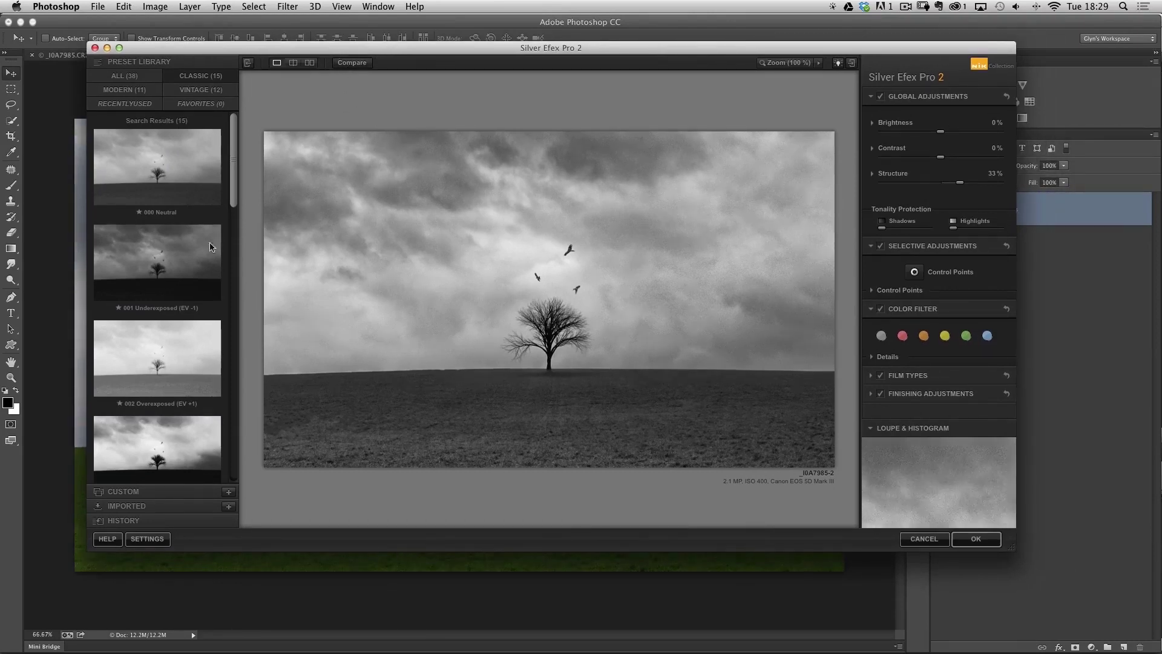
drag(230, 173, 237, 263)
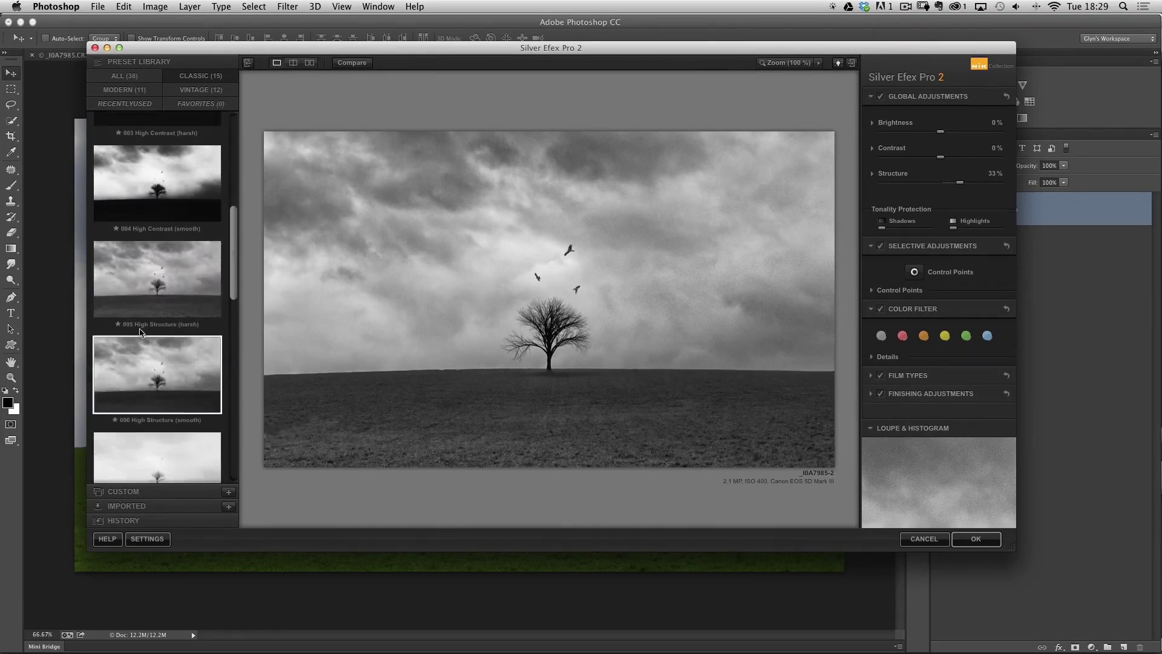
click(164, 282)
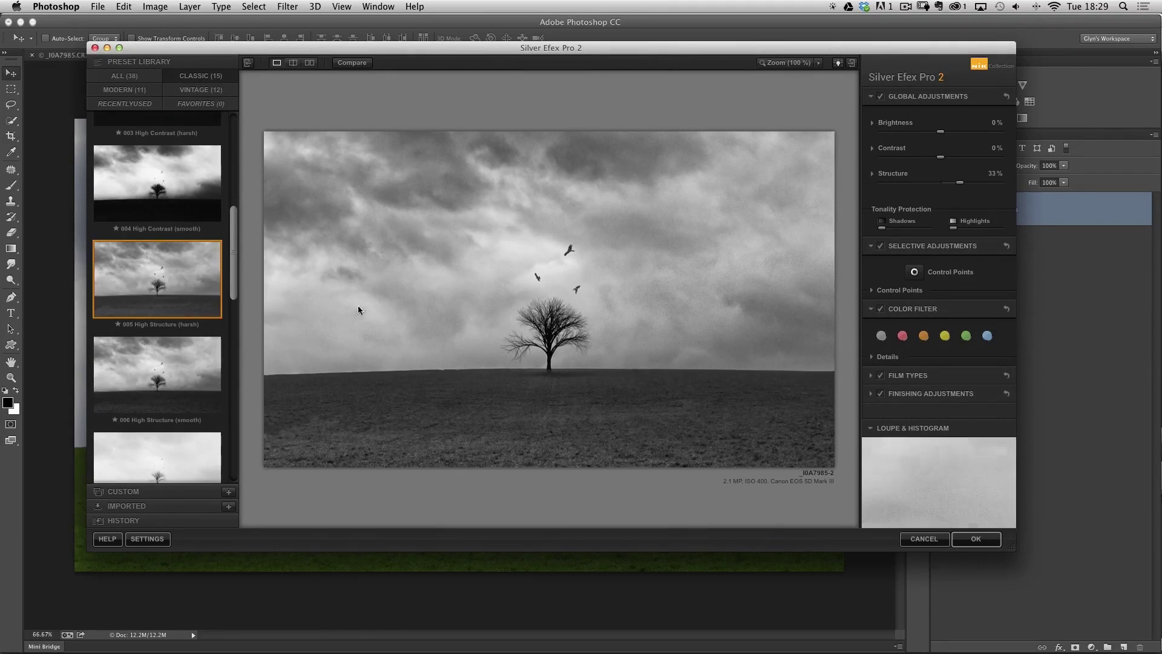
click(971, 540)
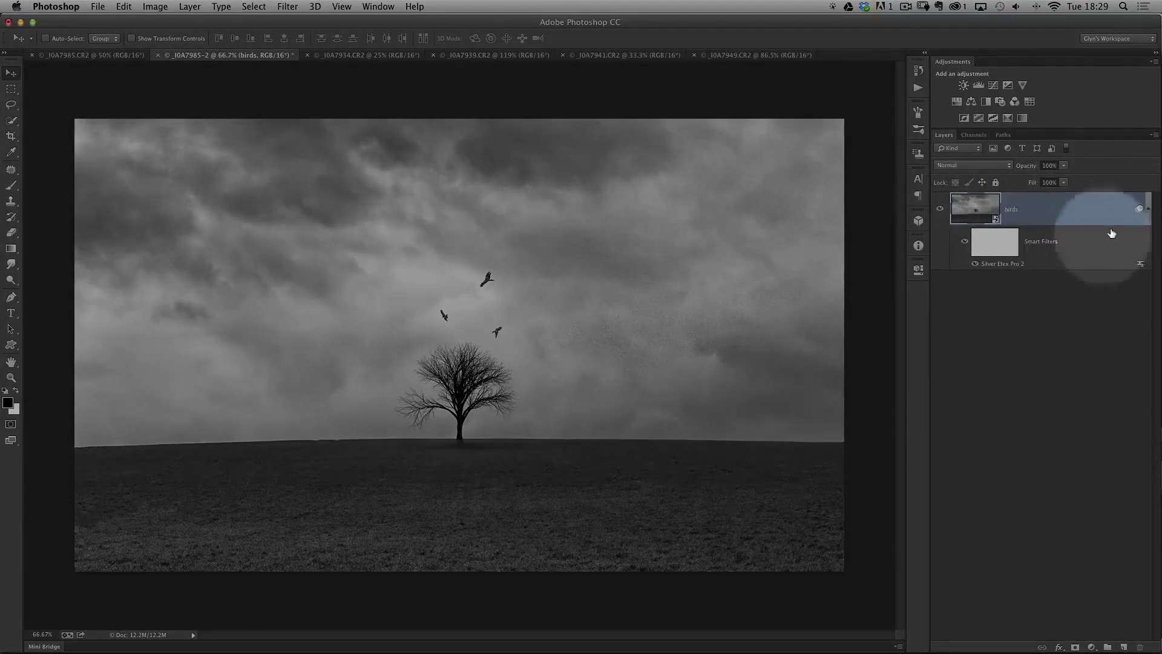
Step: Set the blending opacity of the Silver Efex Pro 2 smart filter to 60% in Normal mode
click(1147, 208)
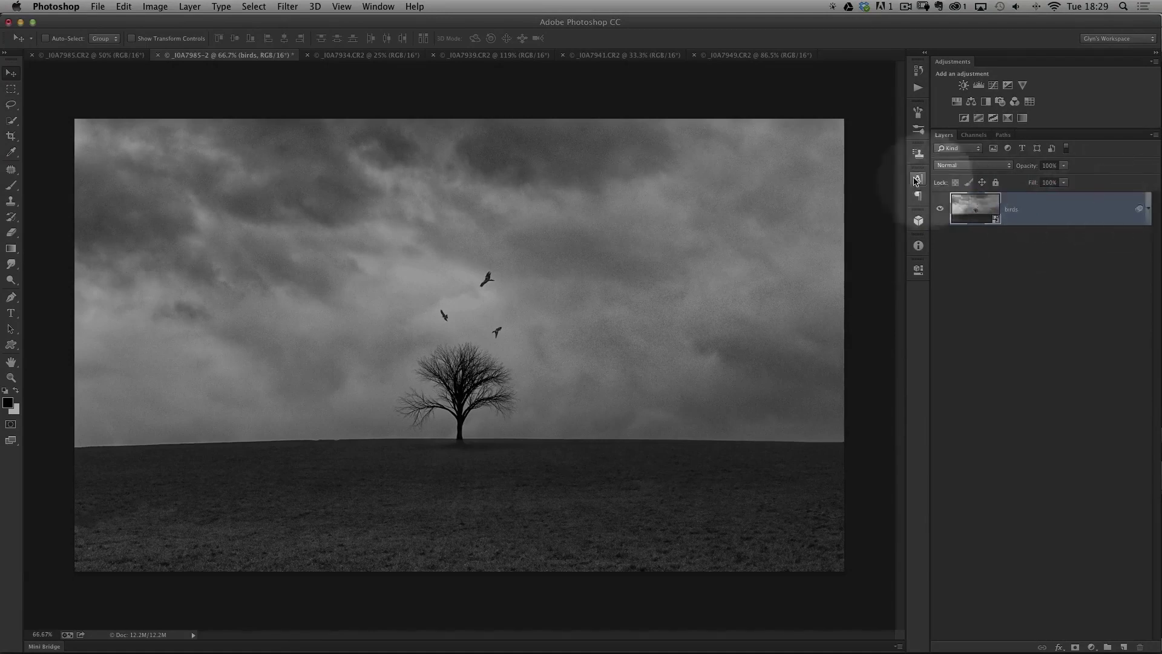
drag(1026, 165, 1063, 172)
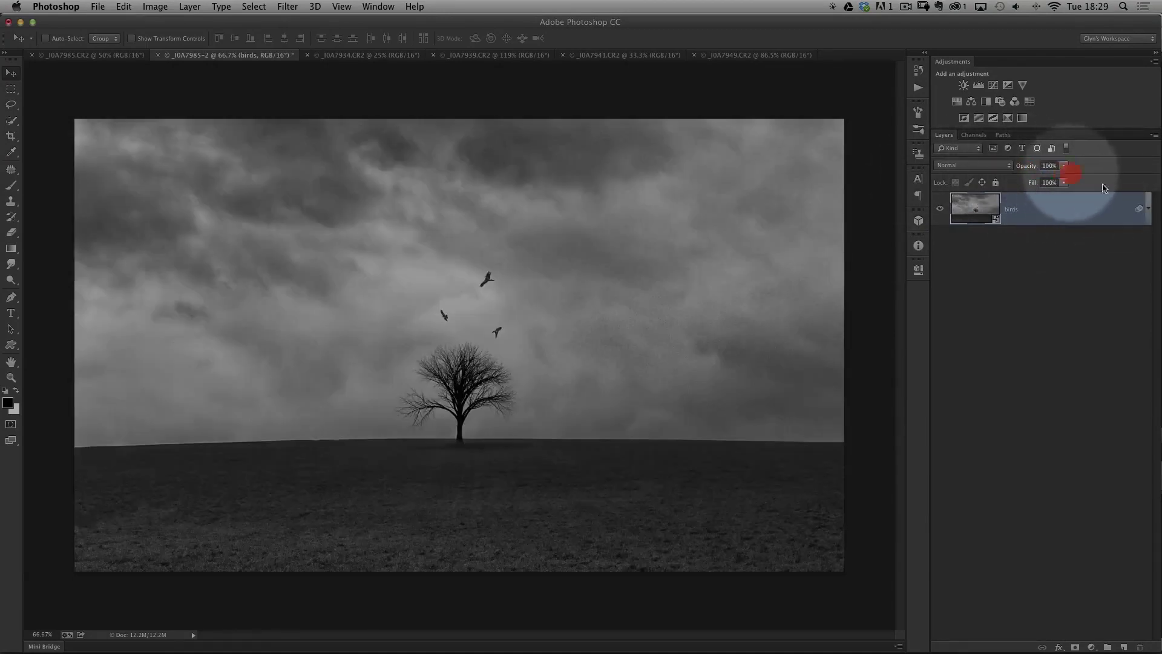
click(1149, 208)
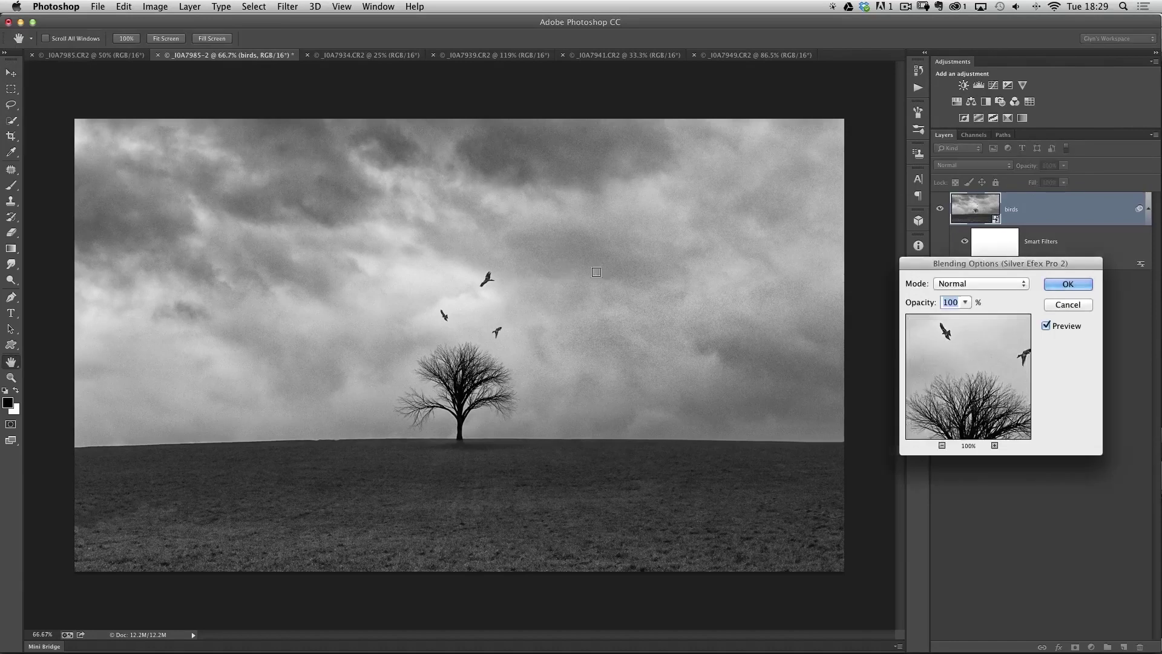
drag(939, 263, 665, 161)
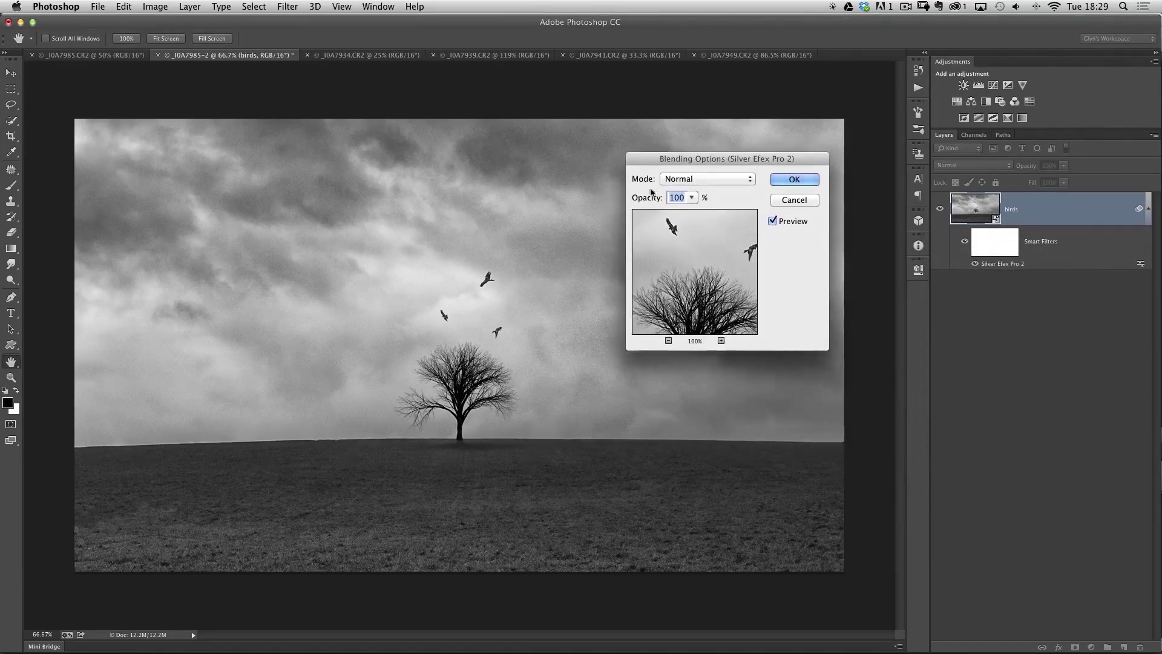
click(691, 198)
drag(694, 212, 670, 214)
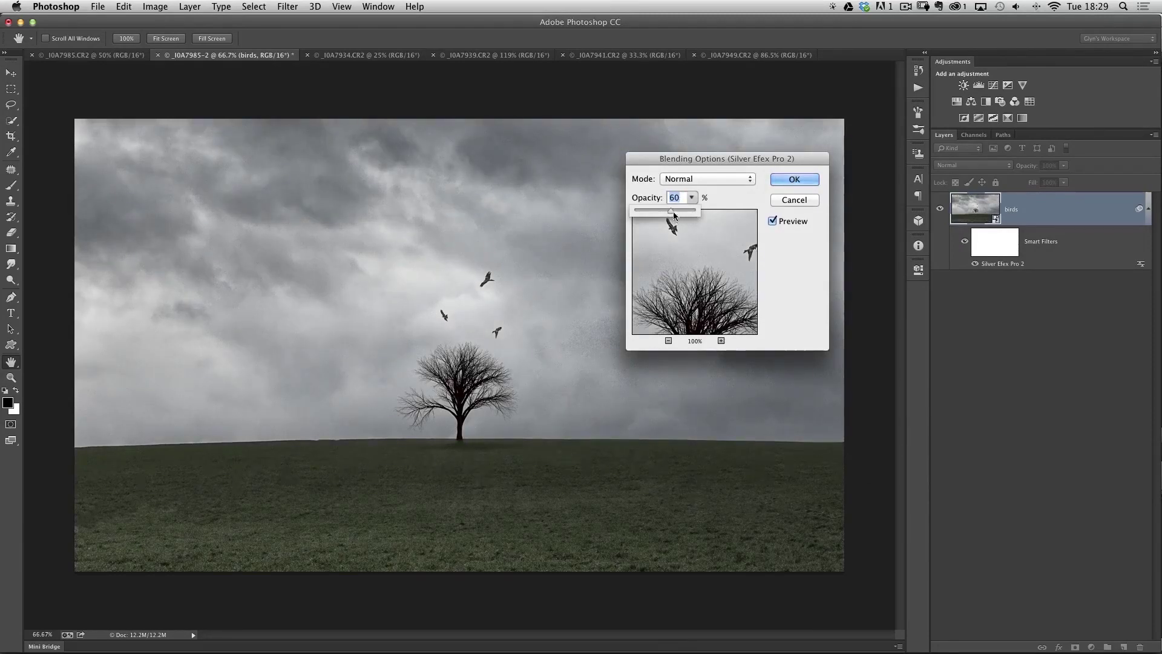
click(794, 179)
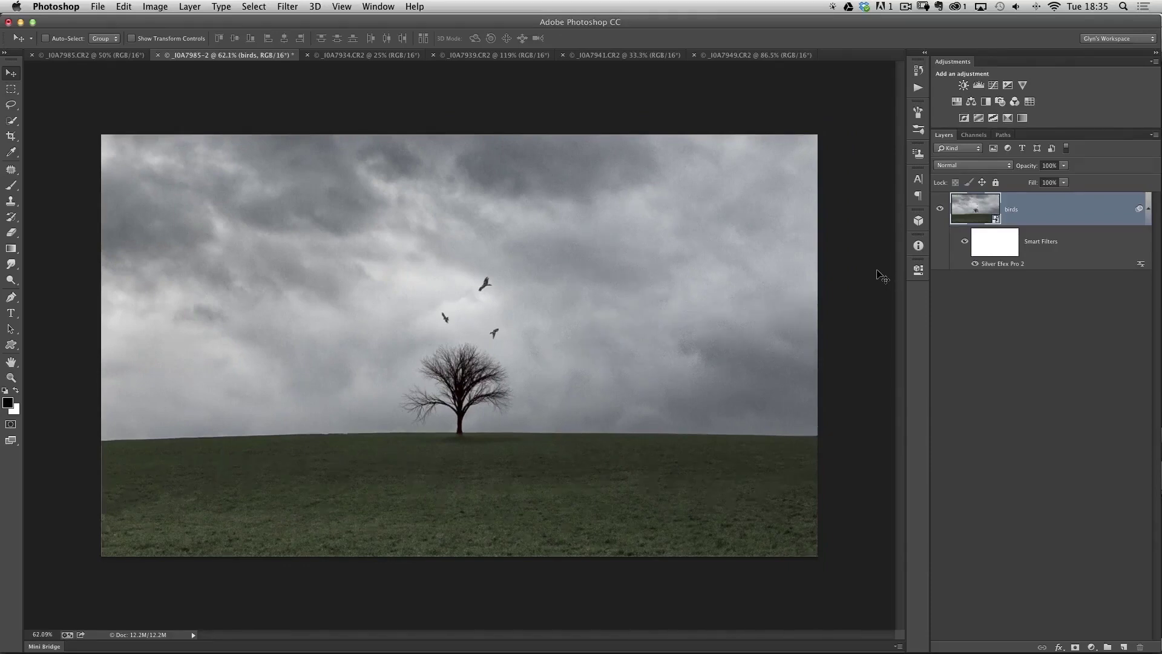
Step: Open the Adobe Paper Texture Pro extension
click(376, 7)
mouse_move(404, 34)
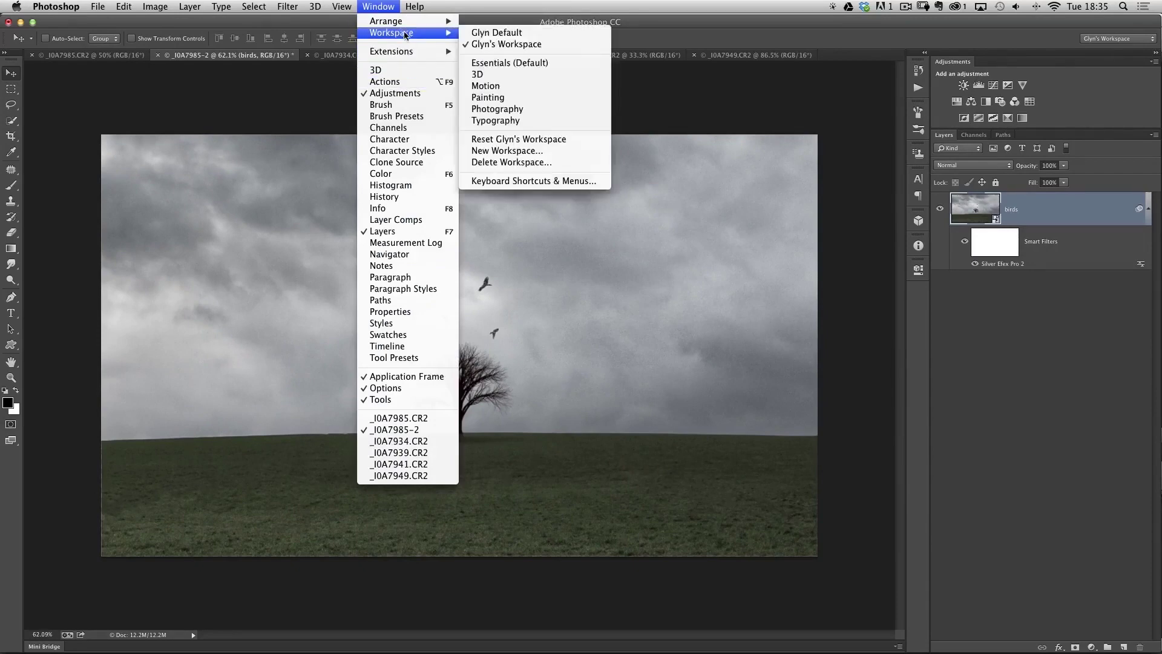
mouse_move(412, 54)
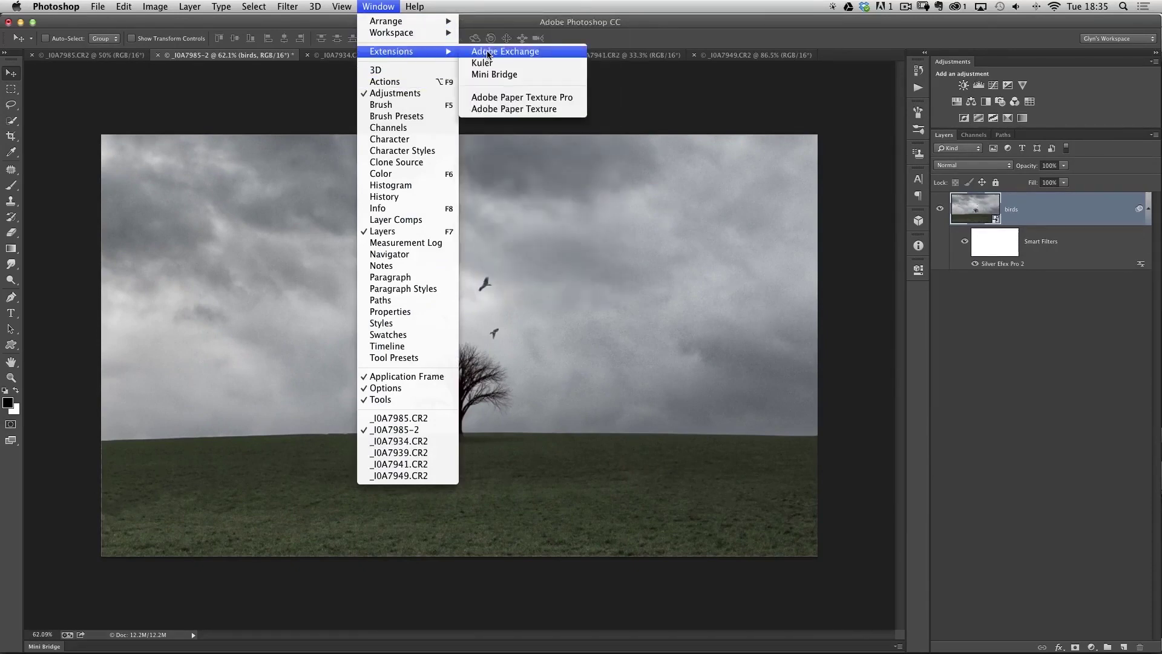
click(544, 99)
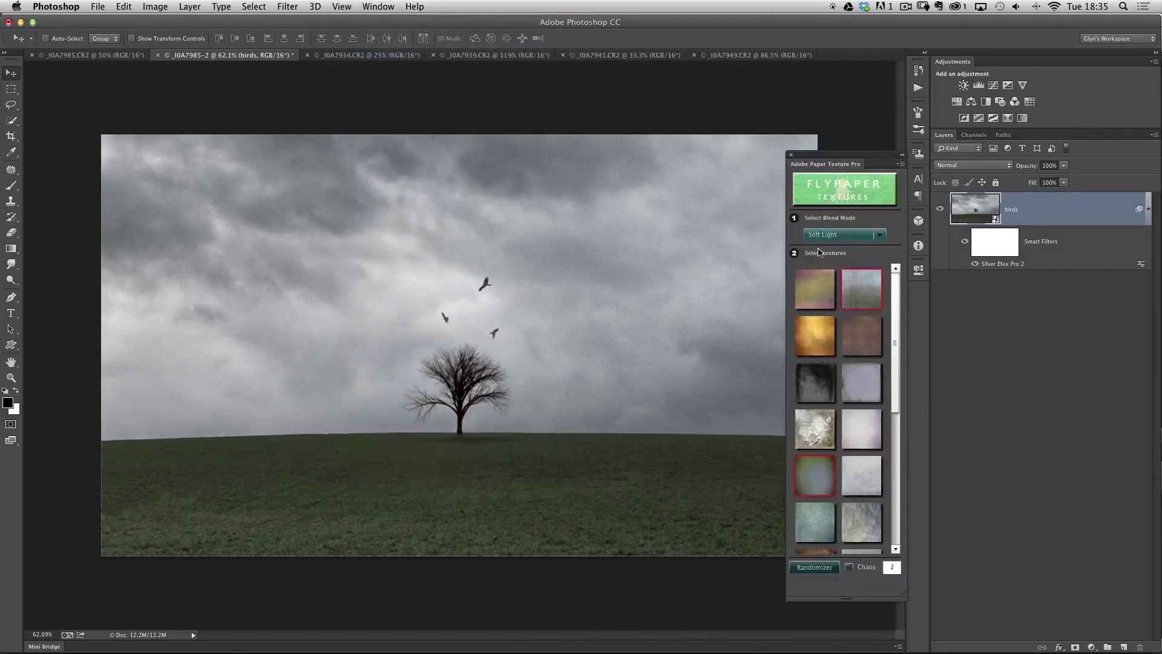
Step: Add the Burnished clay paper texture in Soft Light mode and compare the image with the texture layer hidden and shown
mouse_move(895, 338)
mouse_down()
mouse_move(909, 433)
mouse_move(896, 433)
mouse_move(895, 345)
mouse_up()
click(859, 311)
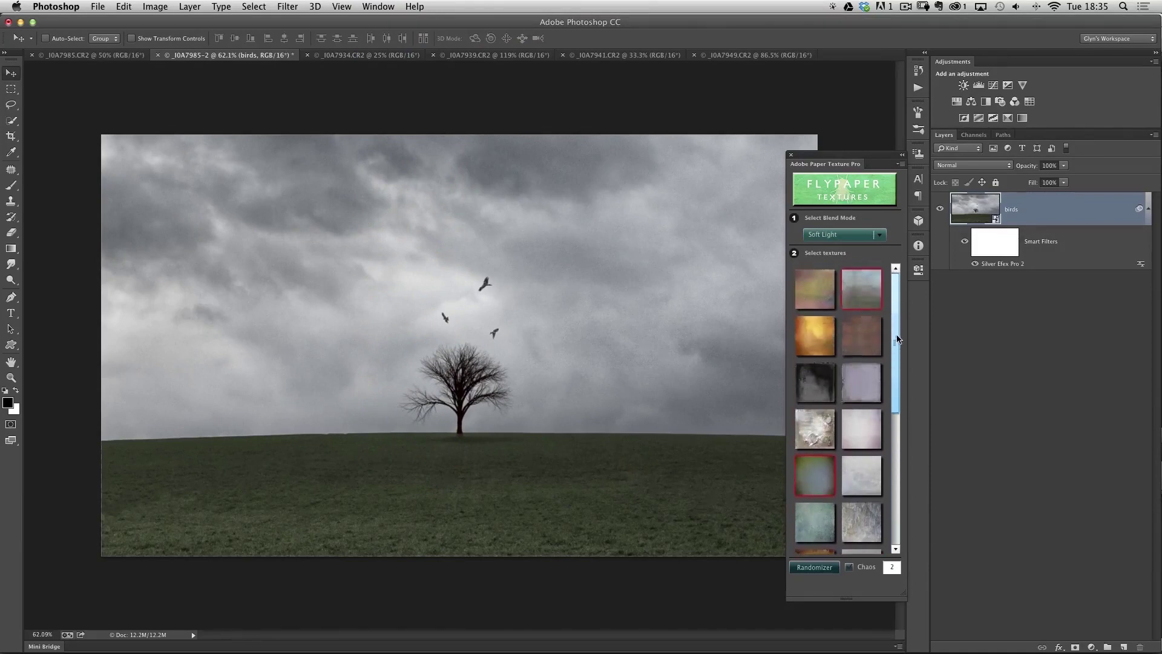
click(859, 296)
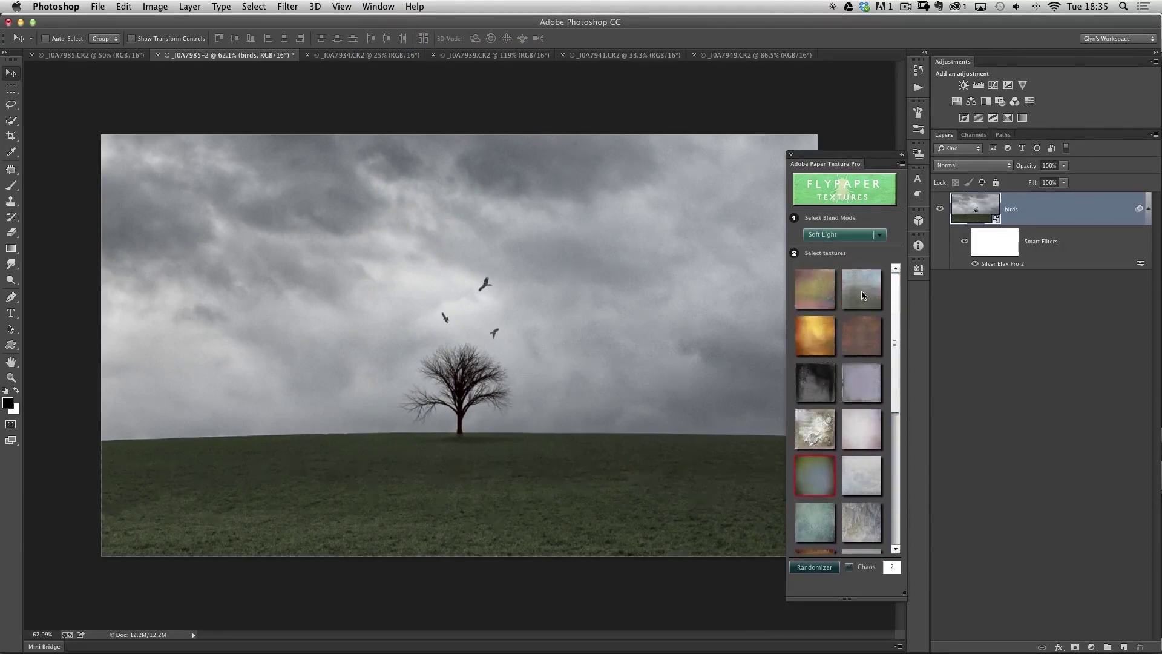
click(862, 295)
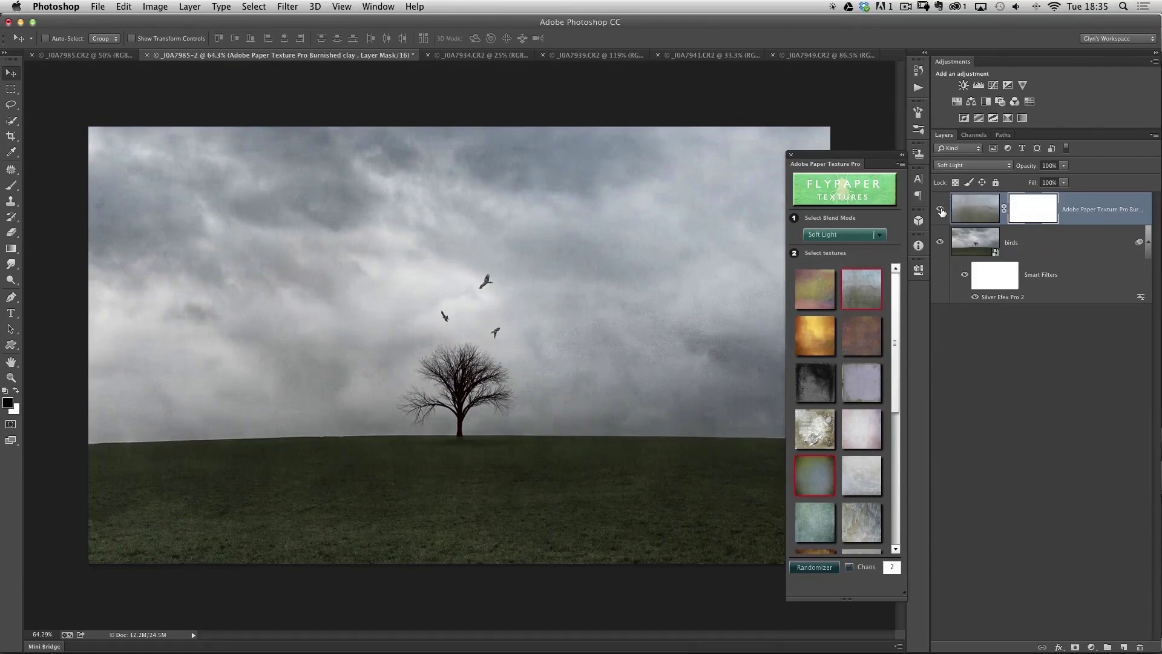
click(941, 210)
click(940, 210)
click(940, 210)
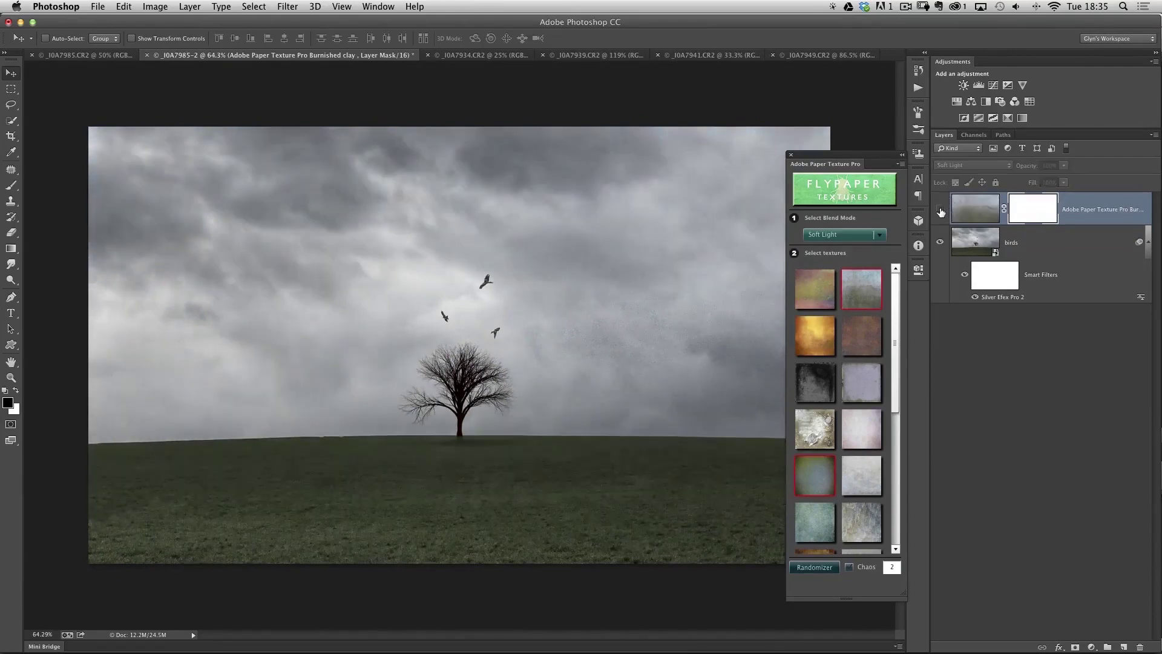
click(940, 210)
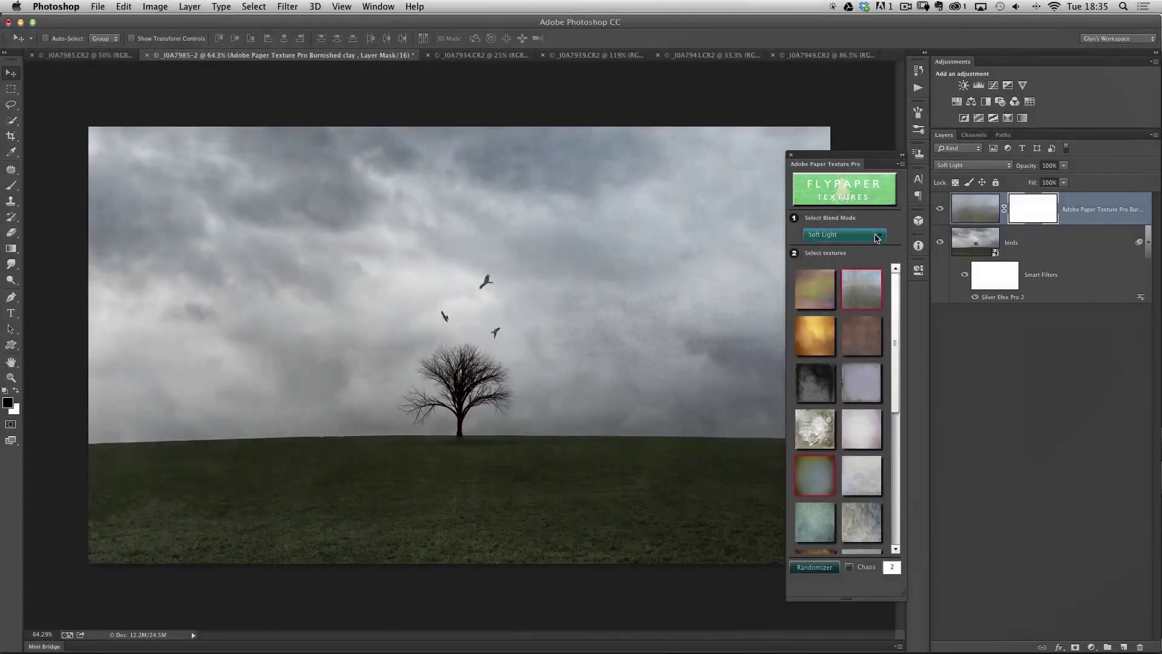
Step: Add the Lyme Fossil paper texture in Soft Light mode, desaturated and at reduced layer opacity
click(880, 238)
click(880, 235)
drag(895, 343, 863, 422)
click(812, 360)
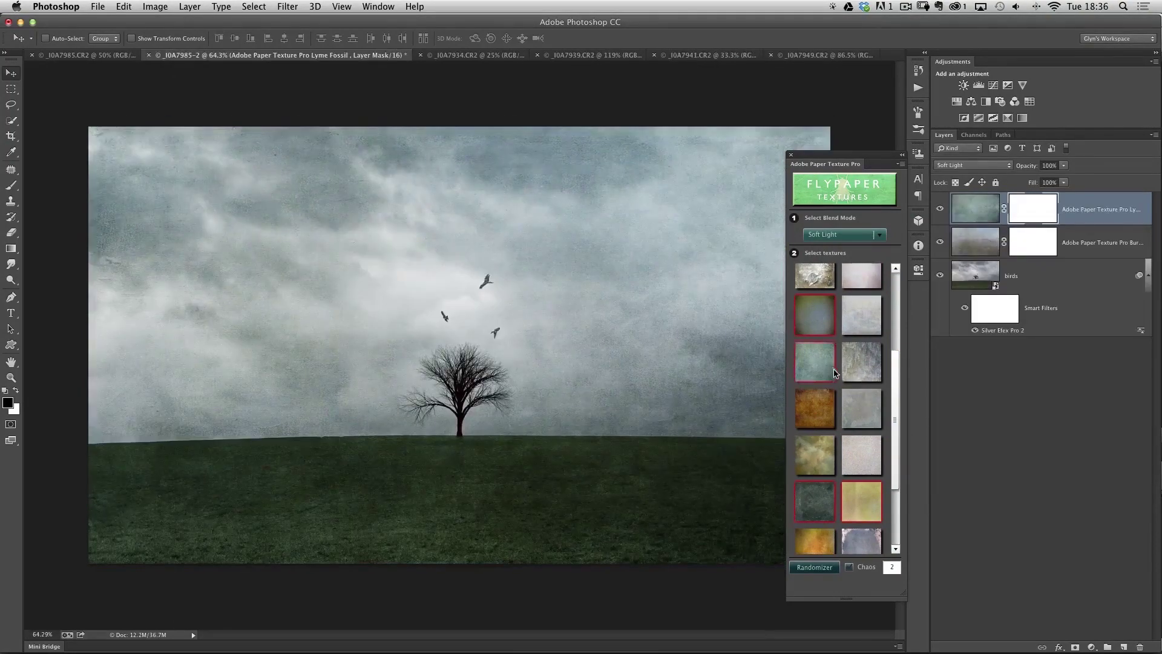
click(972, 210)
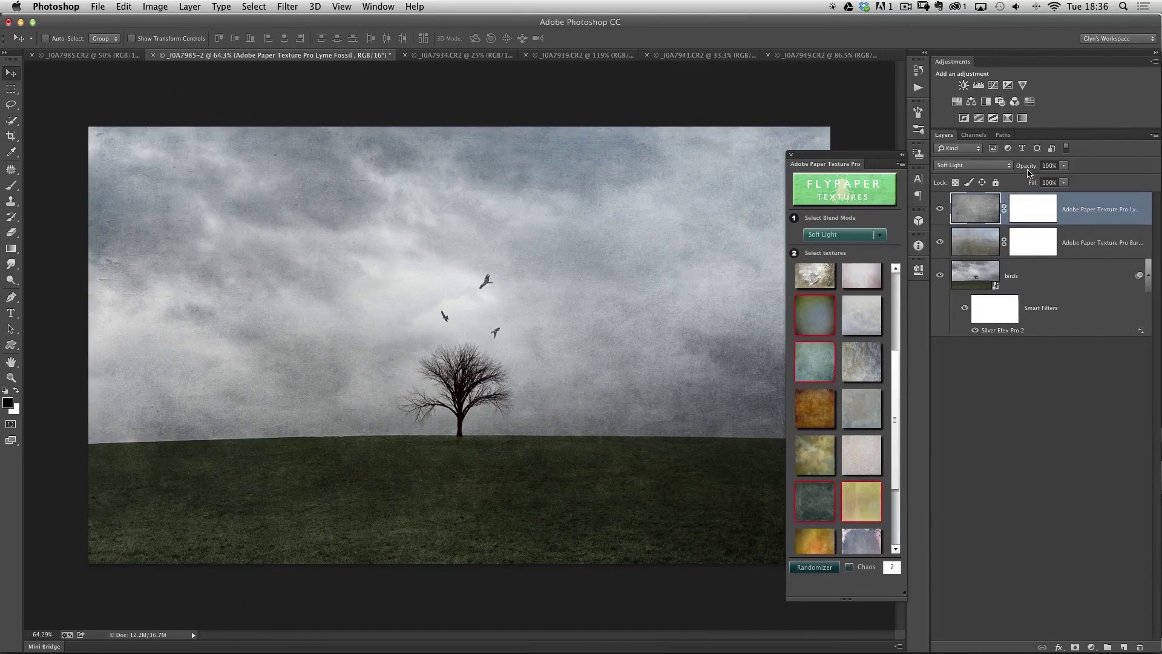
drag(1026, 170, 977, 165)
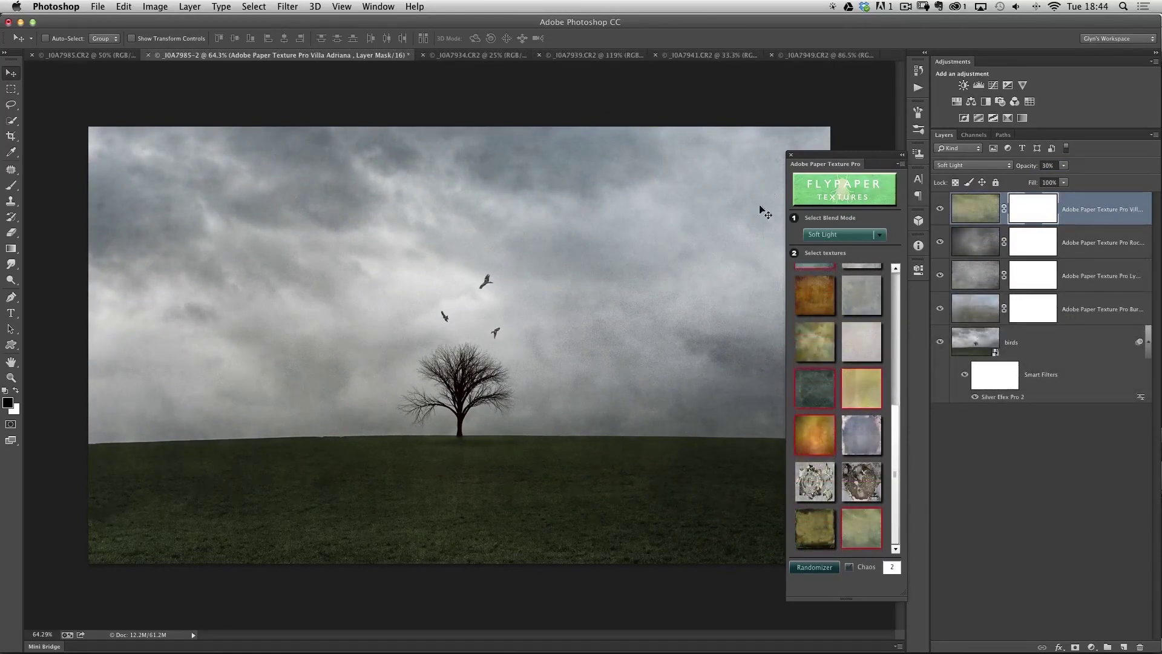
Step: Group the four paper texture layers into a new group named "texture" and compare the image with the group hidden and shown
click(792, 158)
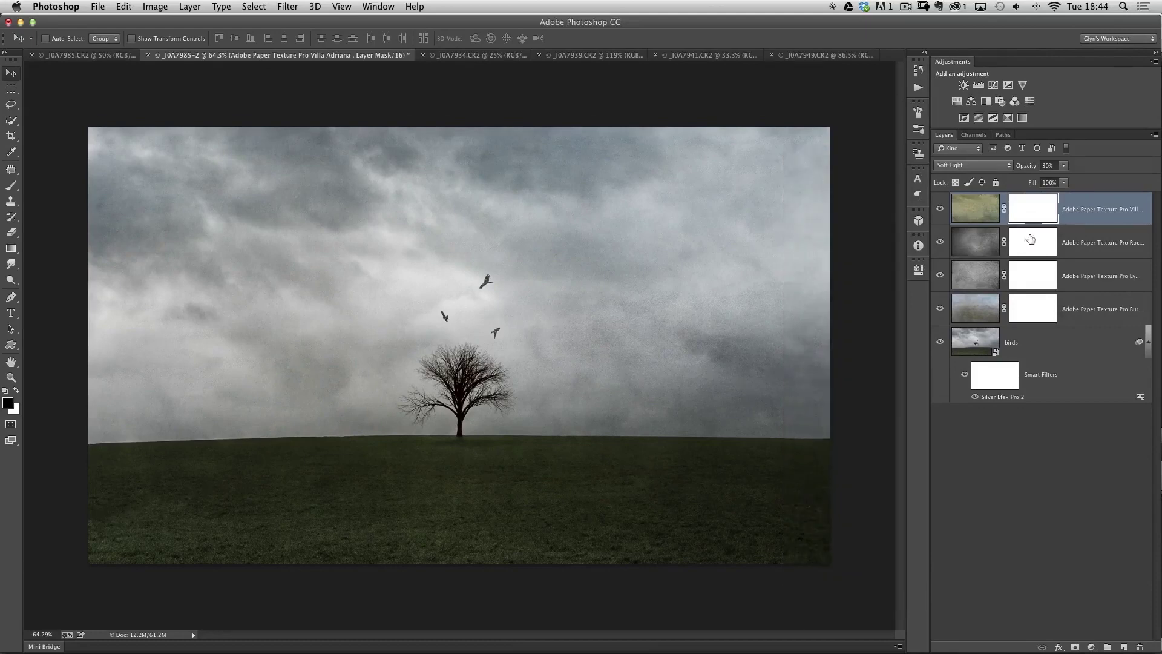
shift+click(1094, 309)
click(1154, 135)
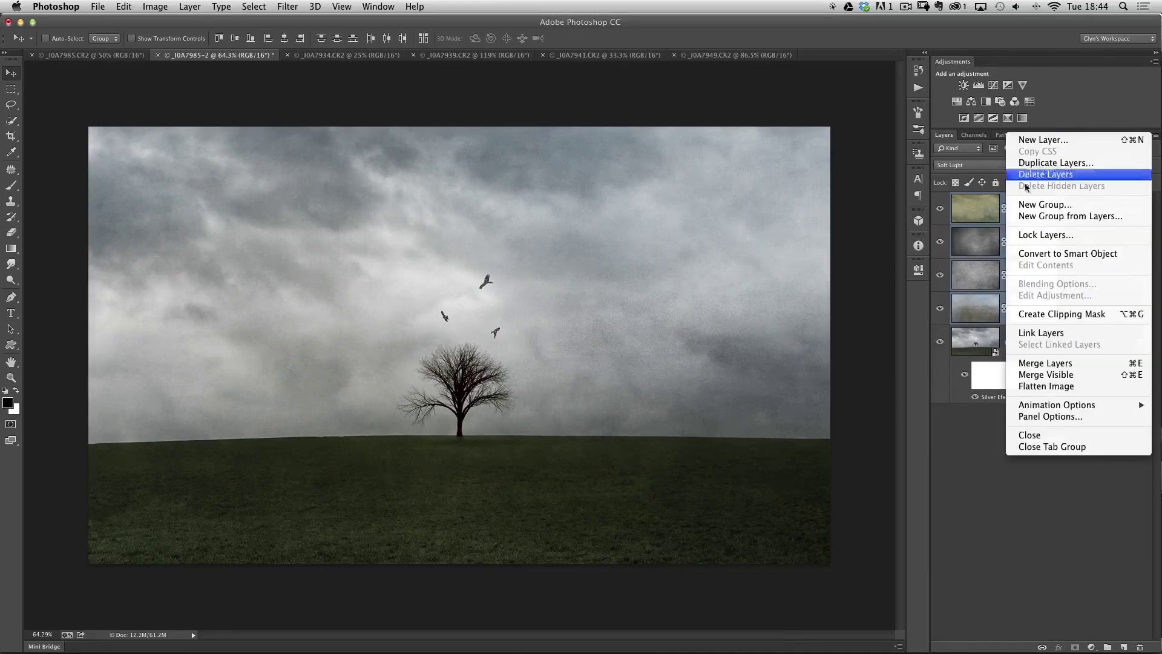
click(1066, 216)
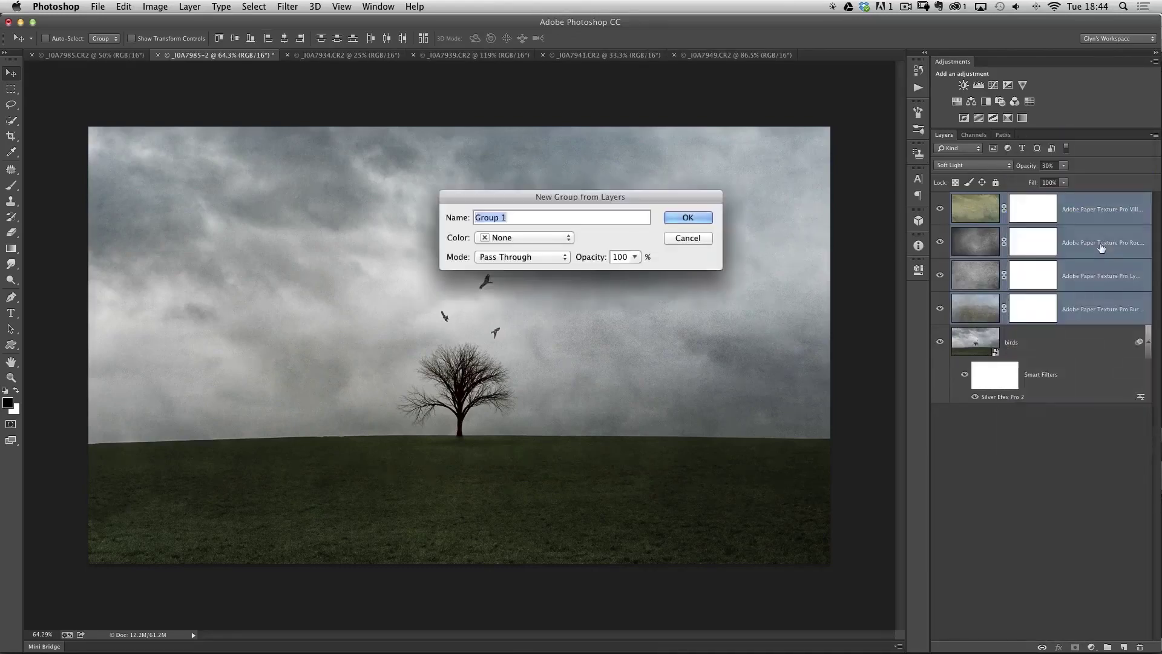
text(texture)
key(Return)
click(939, 200)
click(940, 201)
click(940, 203)
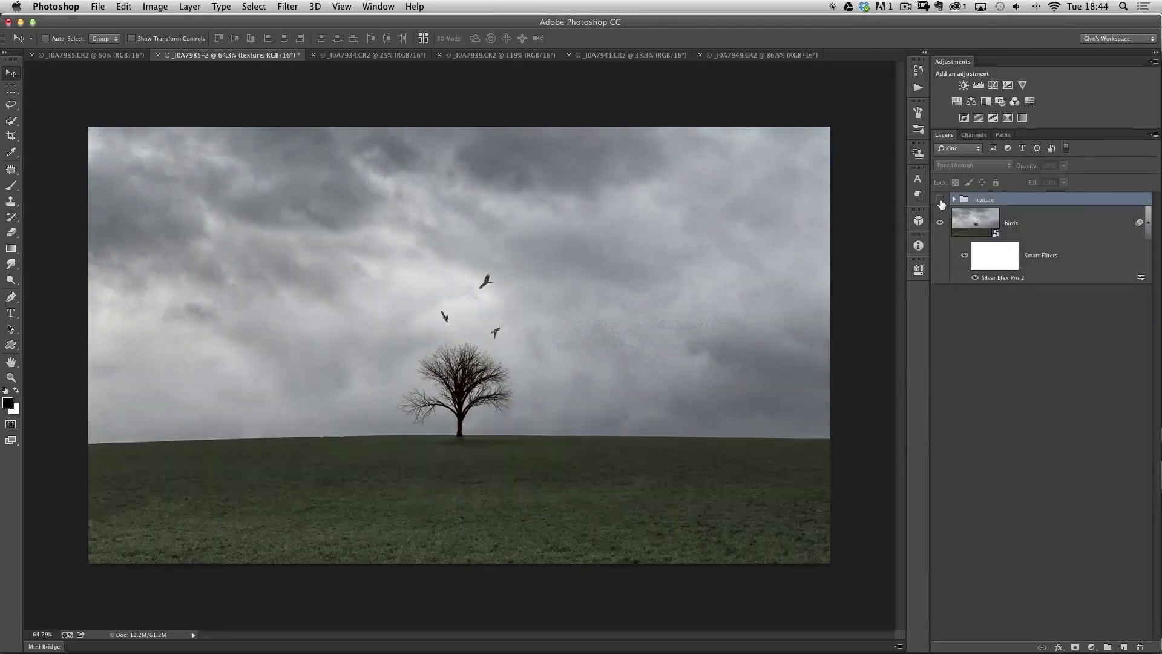
click(940, 202)
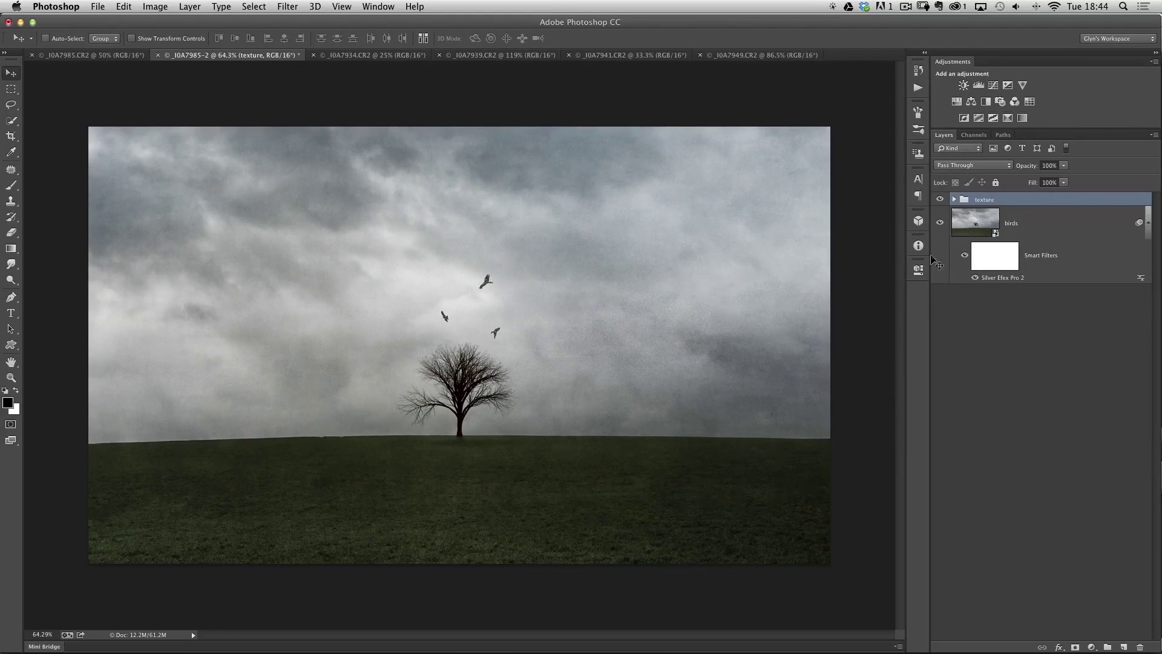
Step: Convert the texture group and the birds layer together to one Smart Object
click(1149, 224)
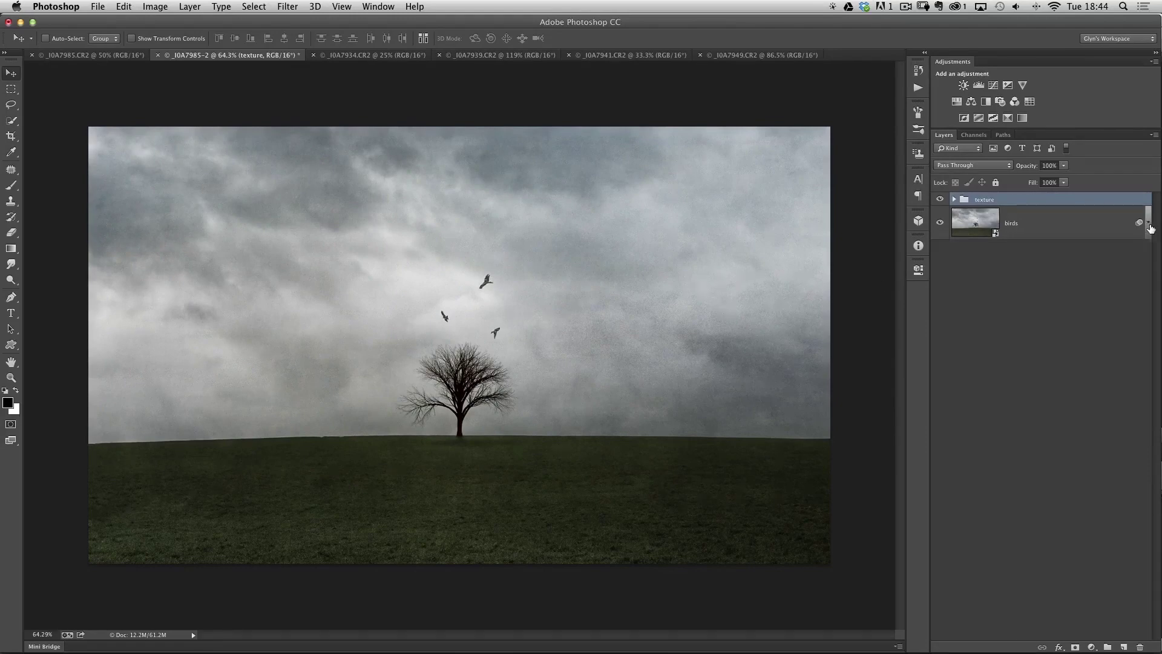
shift+click(1054, 220)
click(1154, 135)
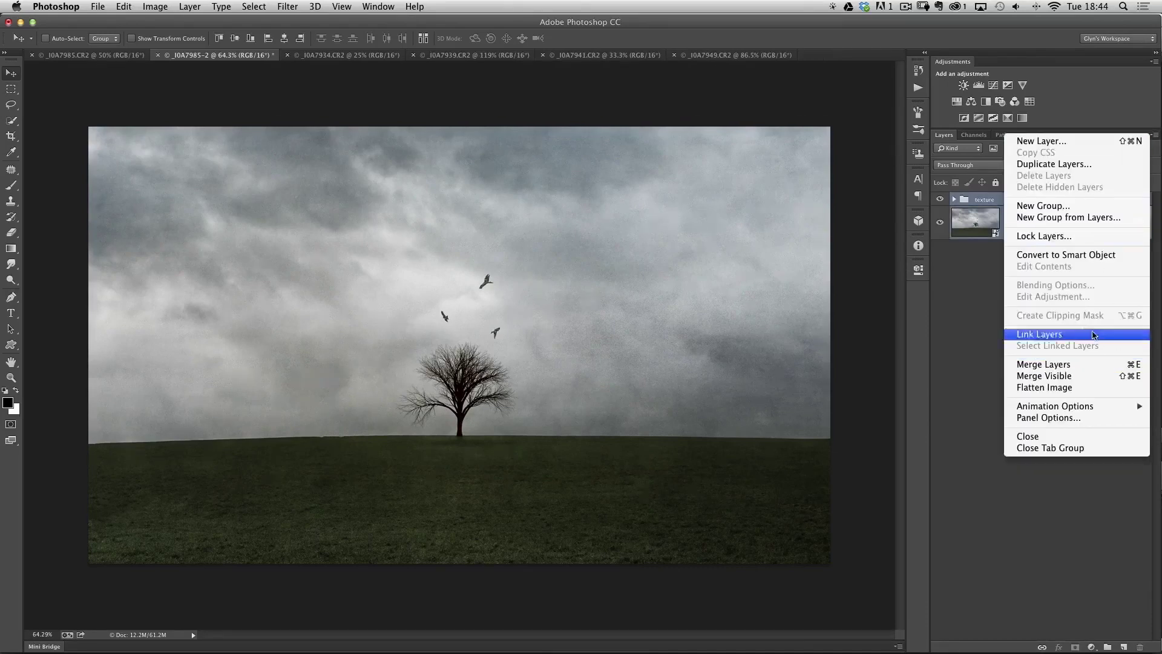
click(1056, 259)
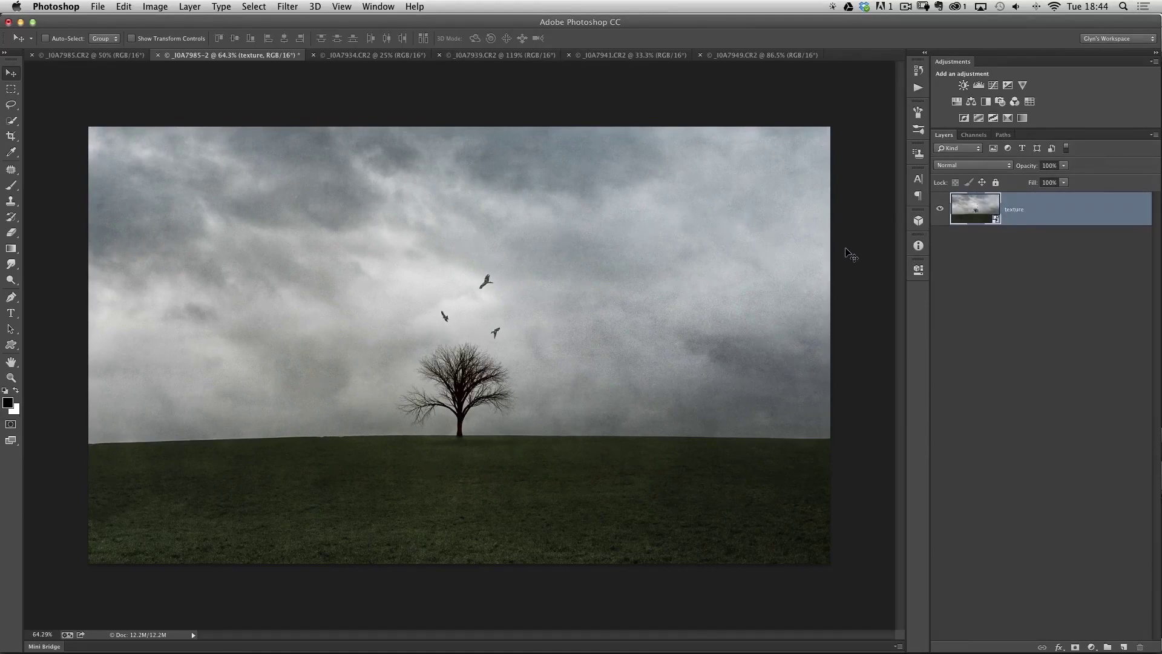
Step: Start a Camera Raw Filter on the Smart Object and set up its Radial Filter with exposure -0.55 and sharpness 0
click(287, 6)
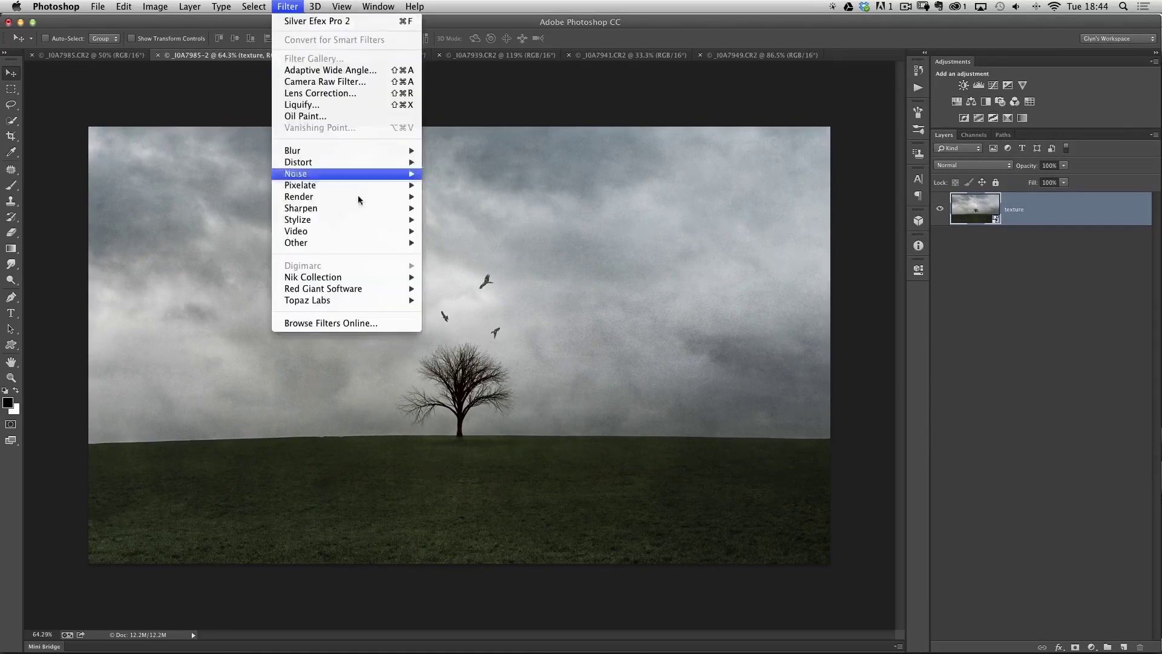
click(324, 84)
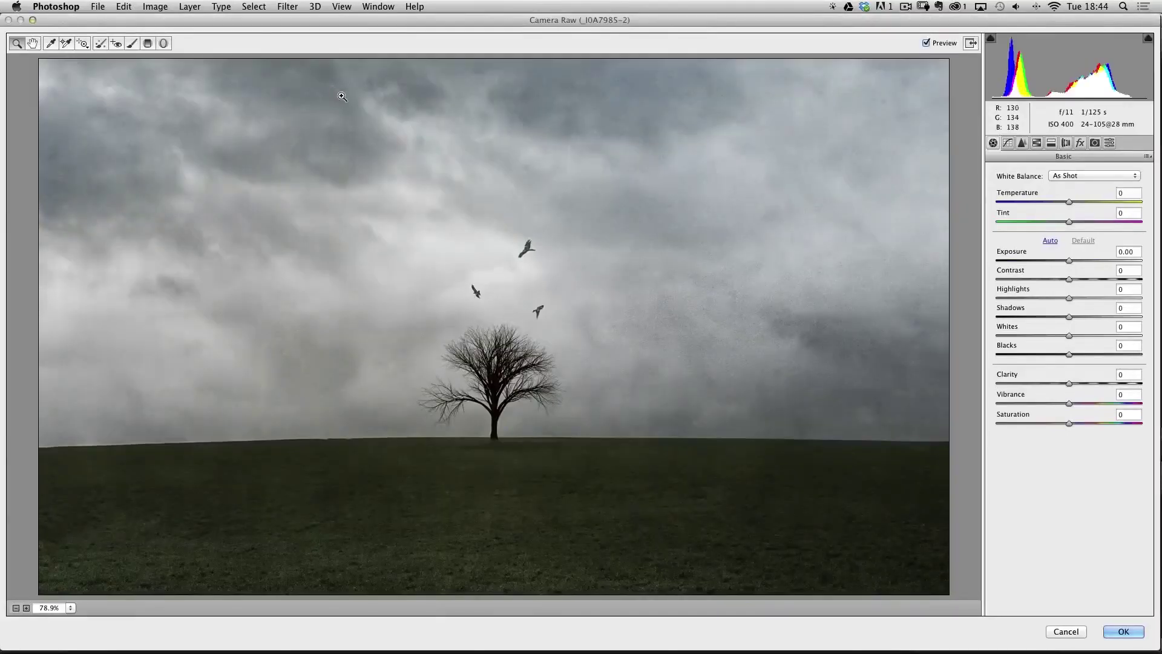
click(165, 45)
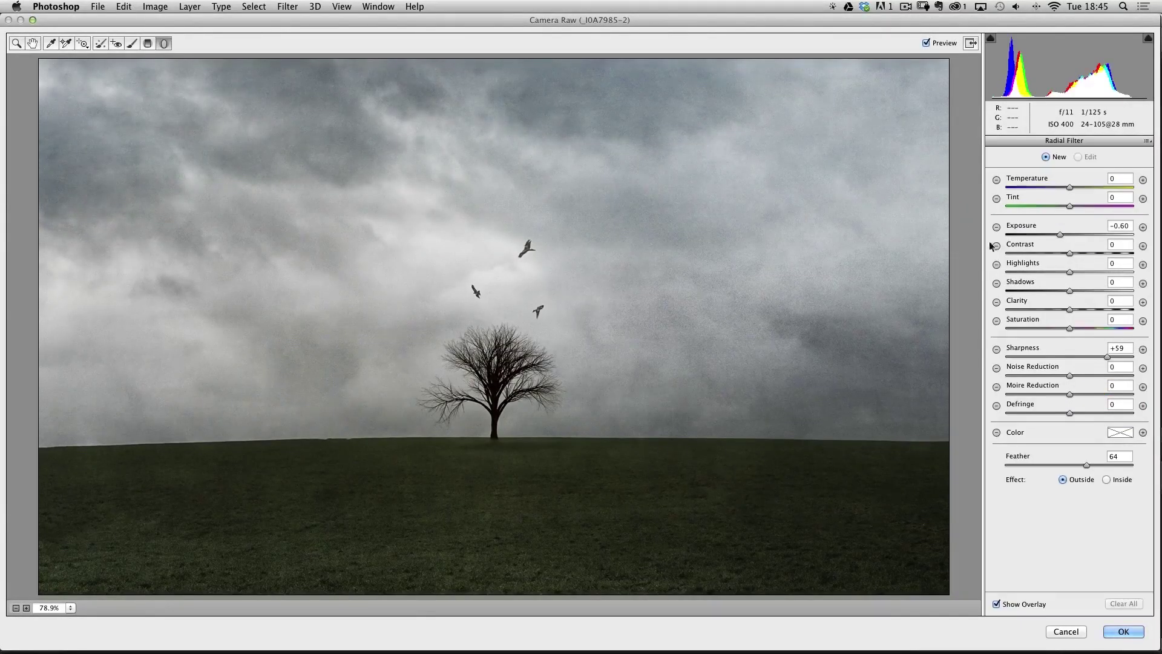
click(1061, 236)
drag(1107, 358, 1076, 359)
double_click(1076, 358)
click(1059, 234)
Step: Draw a large radial ellipse centred between the birds, set its outside exposure to -0.90 and apply the Camera Raw Filter
drag(502, 292, 136, 53)
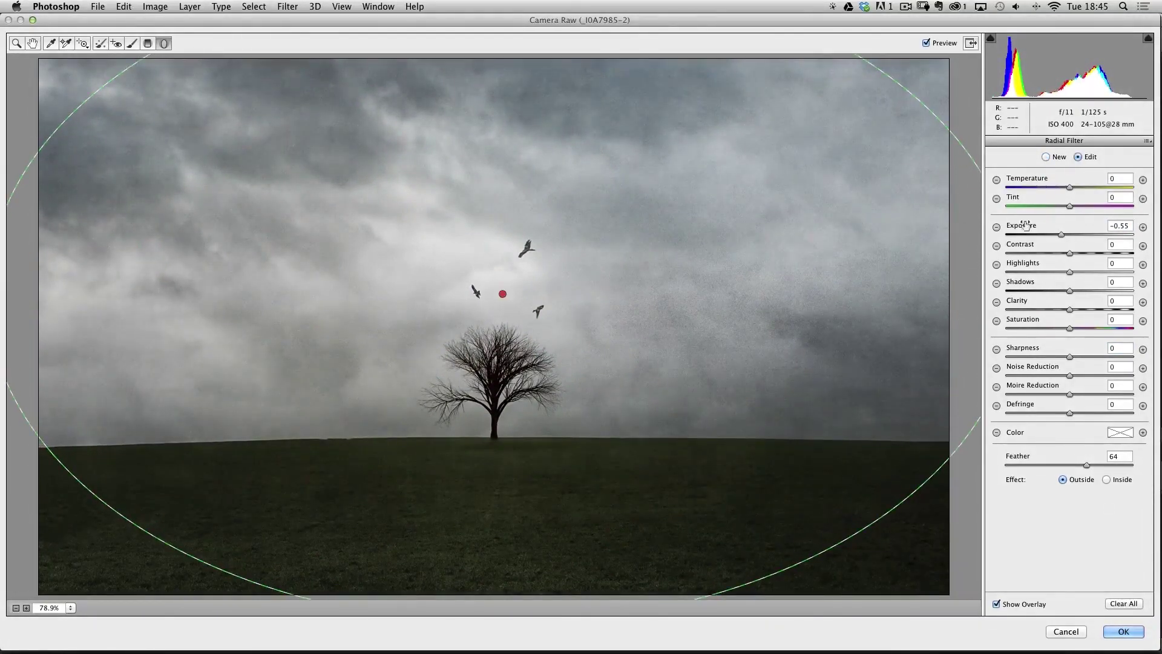
drag(1060, 238, 1054, 231)
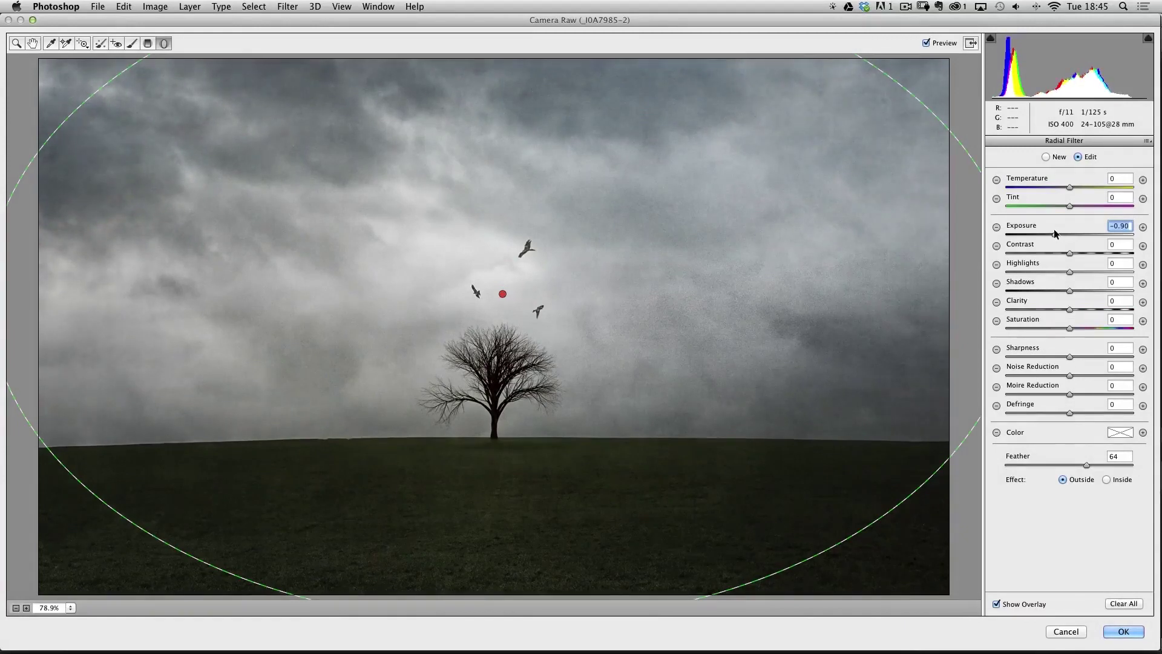
click(1124, 632)
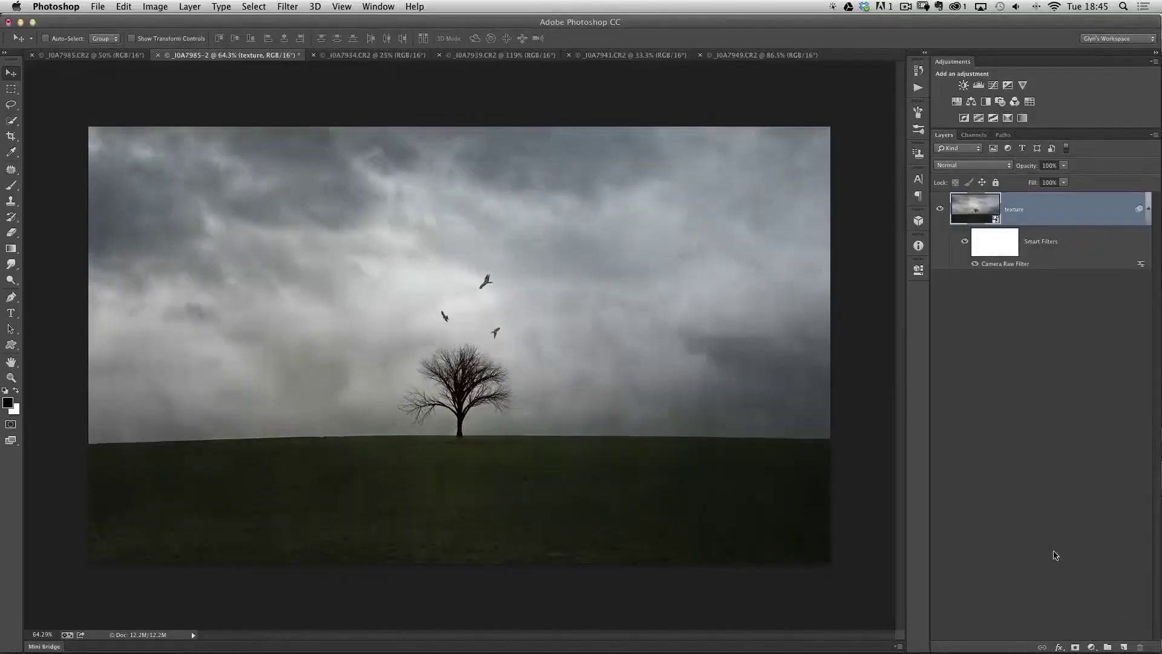
Step: Start an Iris Blur on the texture Smart Object and move its centre onto the upper branches of the tree
click(289, 9)
mouse_move(319, 152)
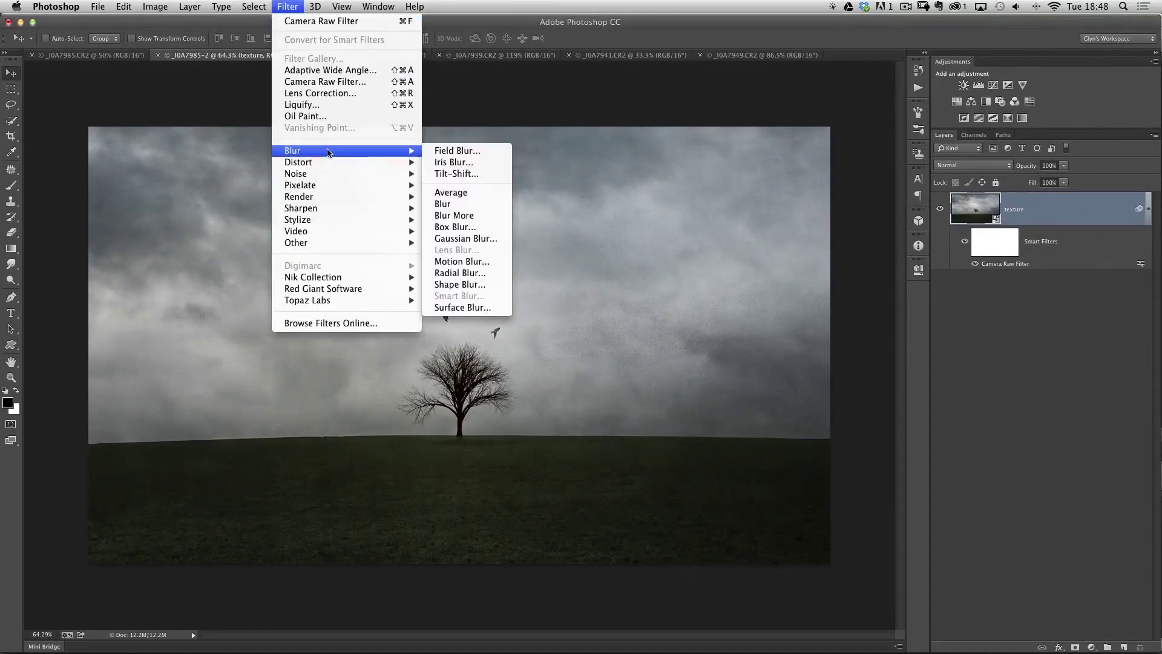
click(467, 166)
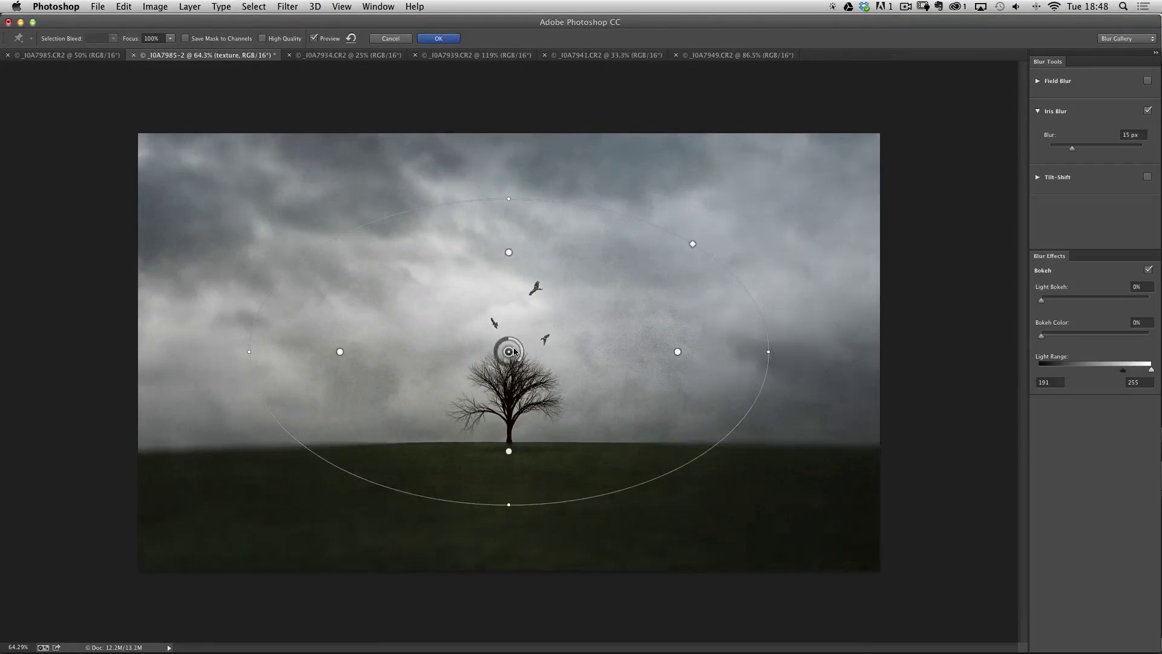
mouse_move(510, 352)
mouse_down()
mouse_move(507, 341)
mouse_move(512, 361)
mouse_up()
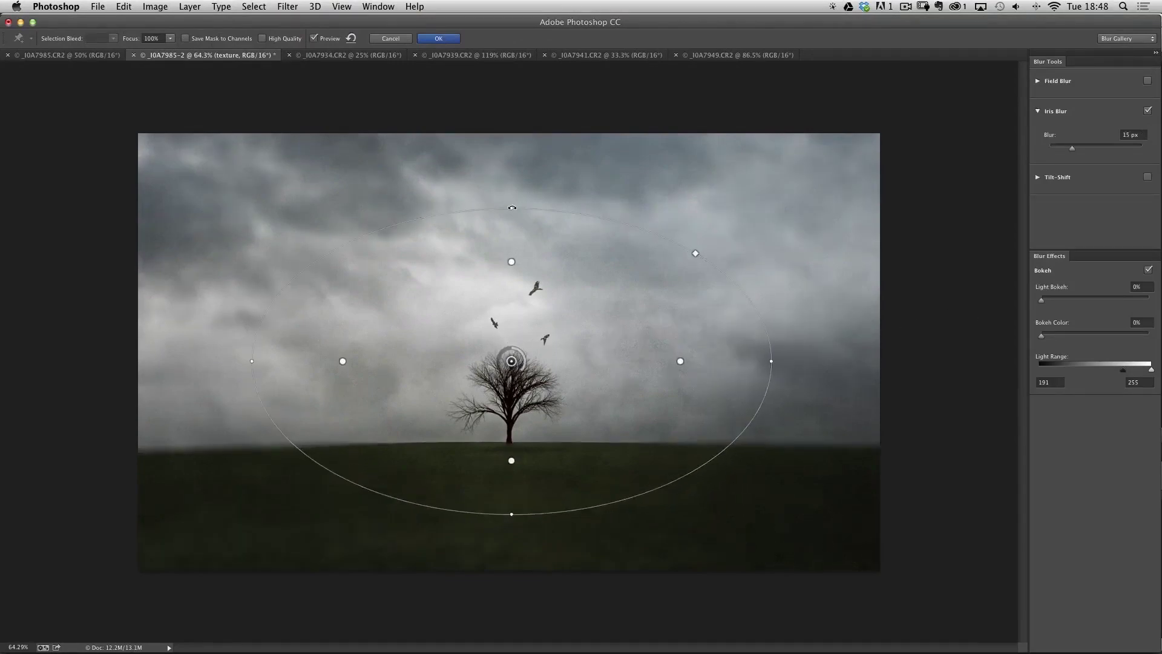
Step: Make the iris blur ellipse taller and wider around the tree and birds with a slight tilt, and apply the blur
drag(512, 207, 516, 193)
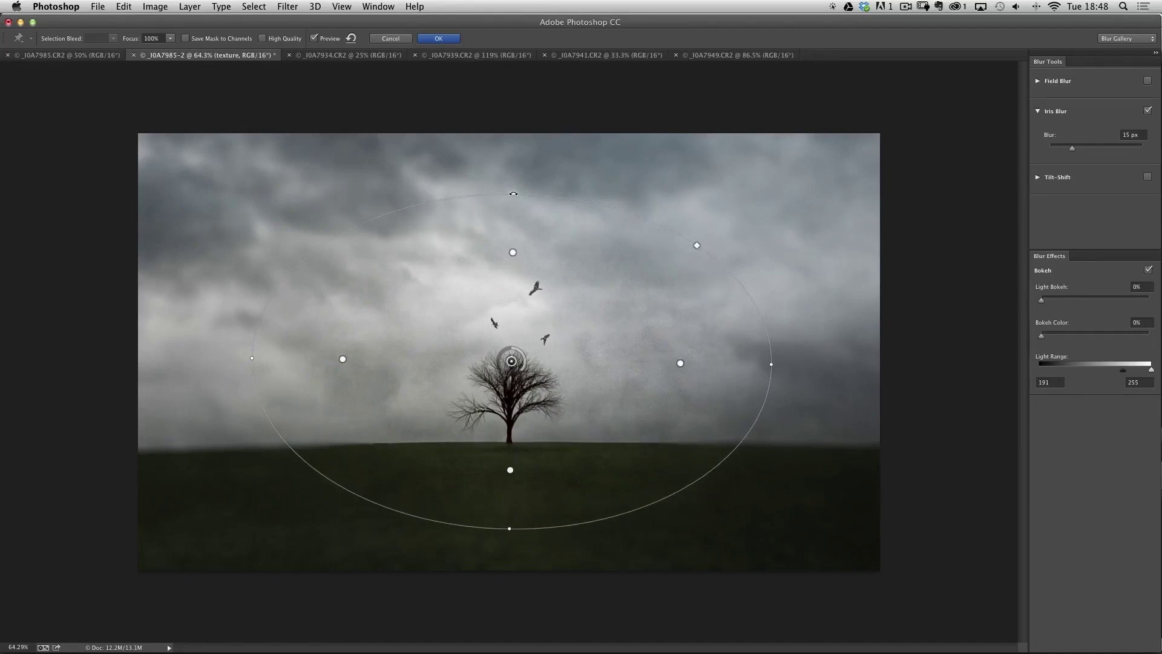
drag(249, 353, 222, 350)
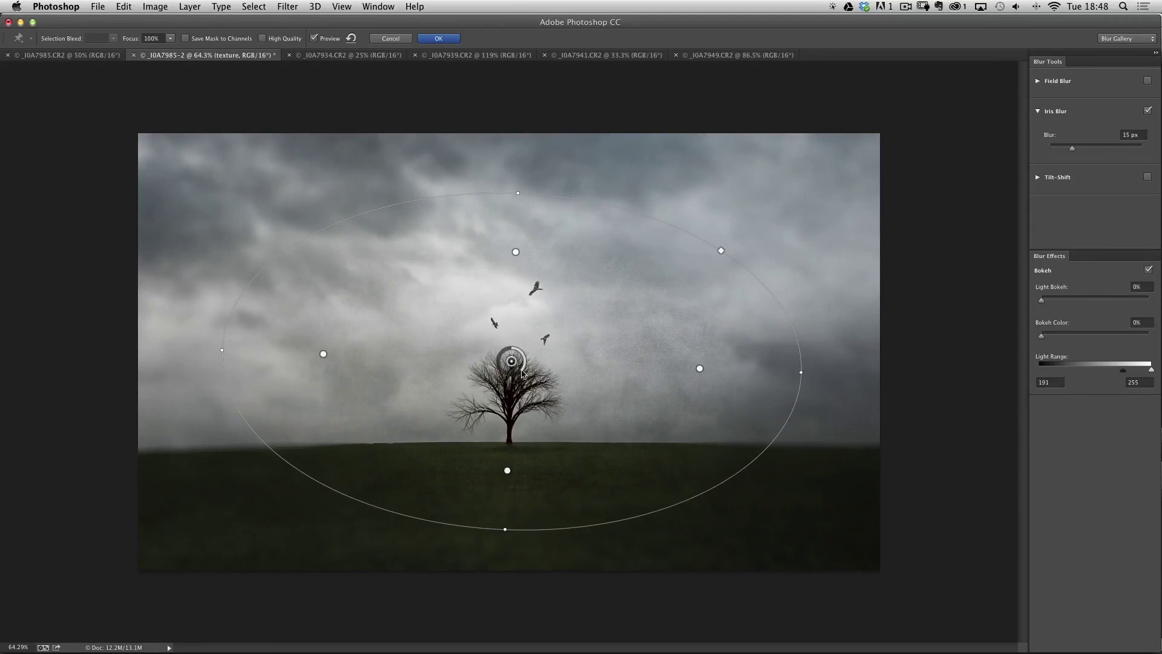
drag(524, 372, 523, 368)
mouse_move(507, 470)
mouse_down()
mouse_move(507, 497)
mouse_move(508, 470)
mouse_up()
click(442, 39)
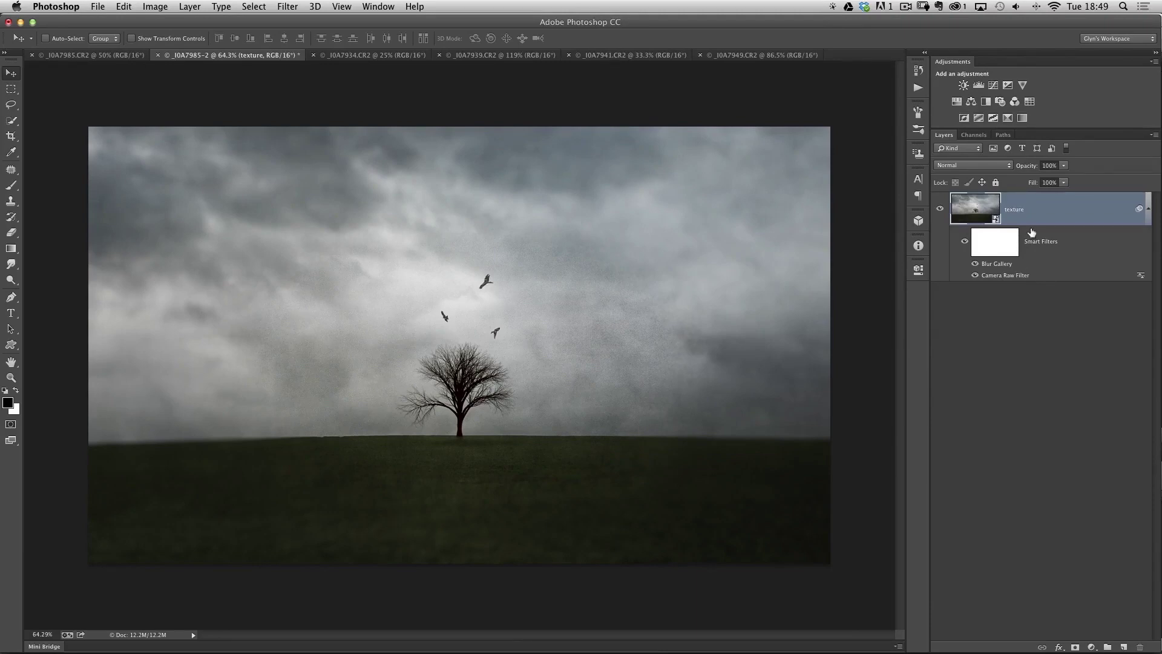
Step: Reopen the Camera Raw smart filter, set the existing radial filter's exposure to -0.80 and apply it
double_click(1007, 277)
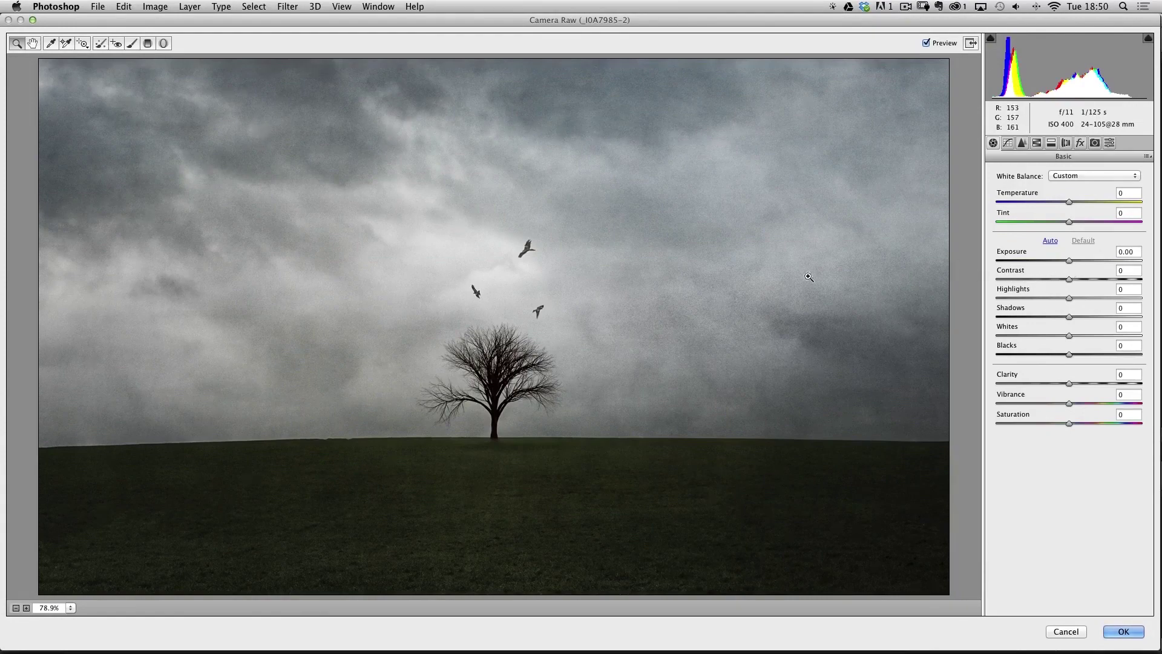
click(163, 43)
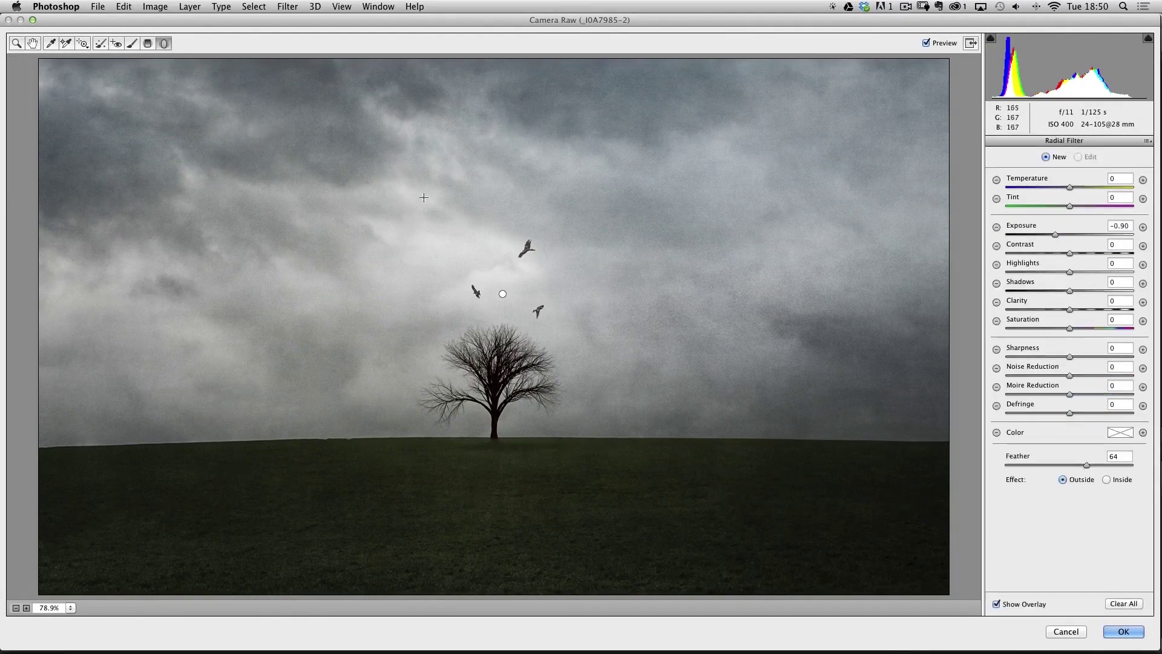
double_click(503, 295)
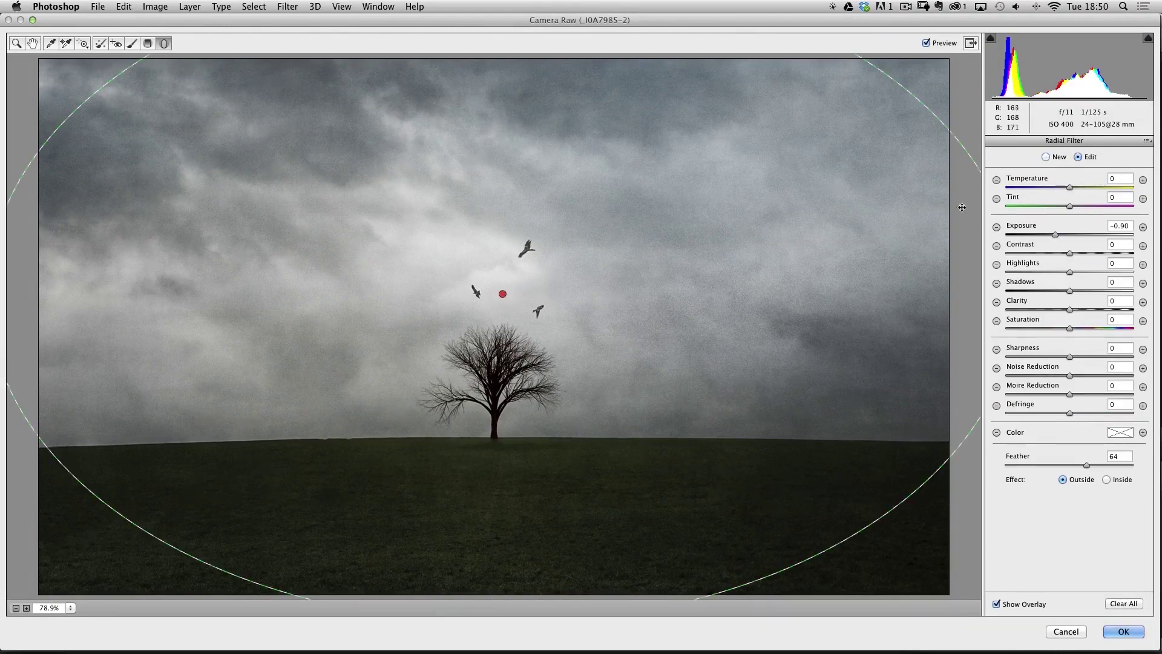
click(1057, 235)
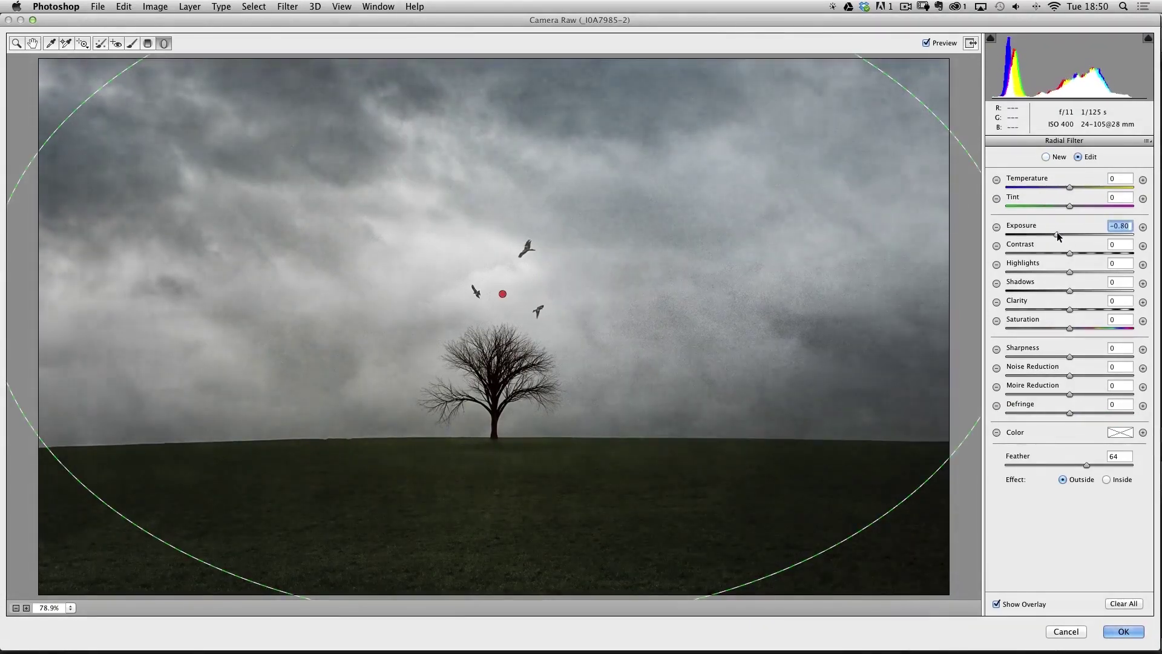
click(1123, 631)
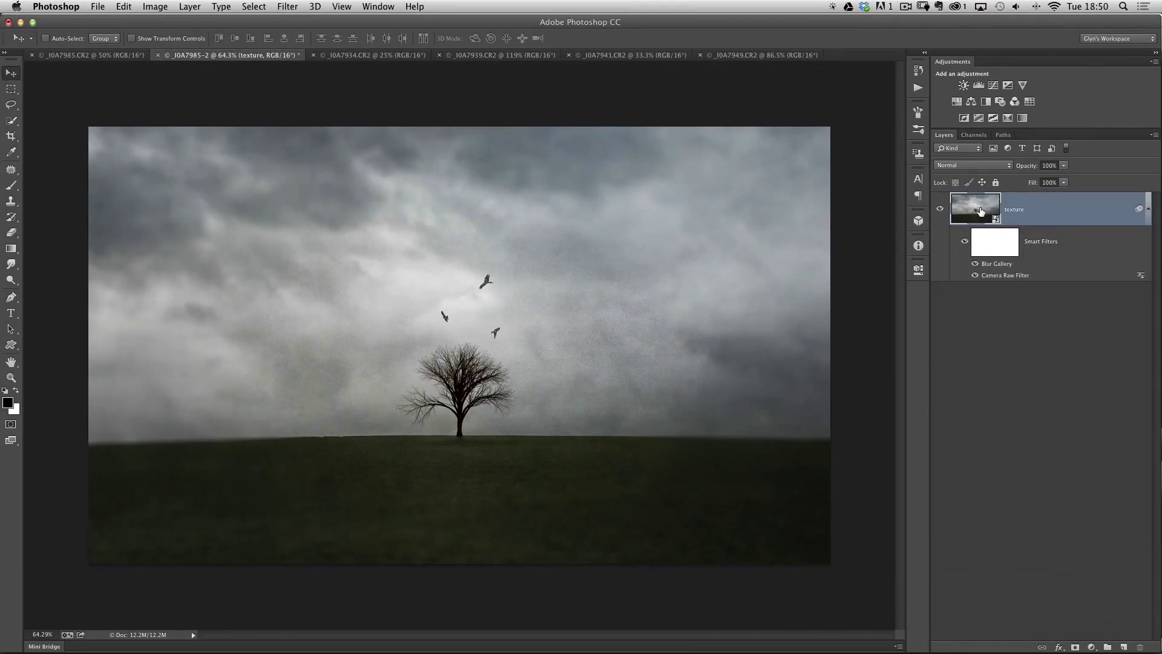
Step: Open the contents of the texture Smart Object and of the birds Smart Object inside it to examine their original layers
double_click(990, 220)
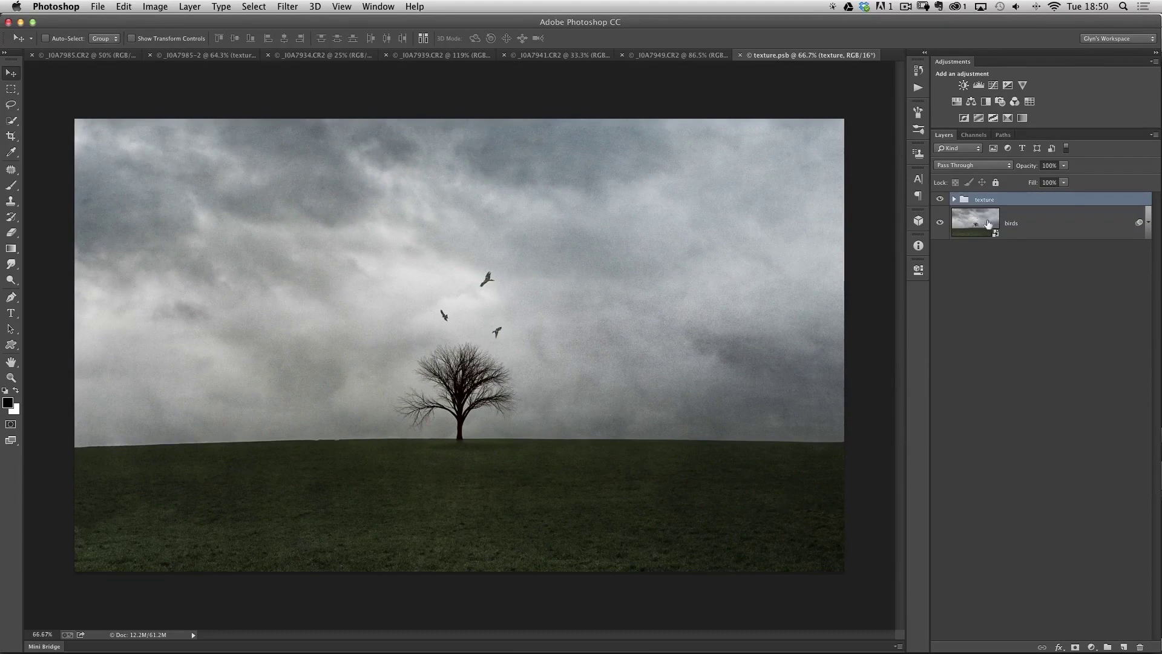
click(981, 225)
double_click(982, 225)
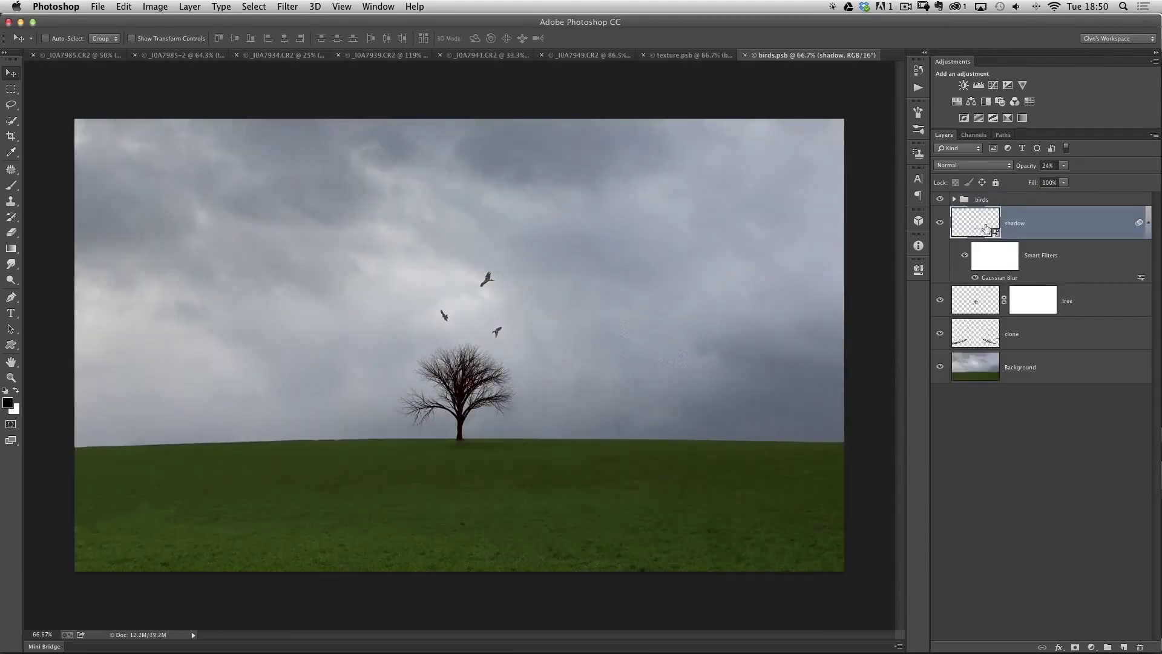